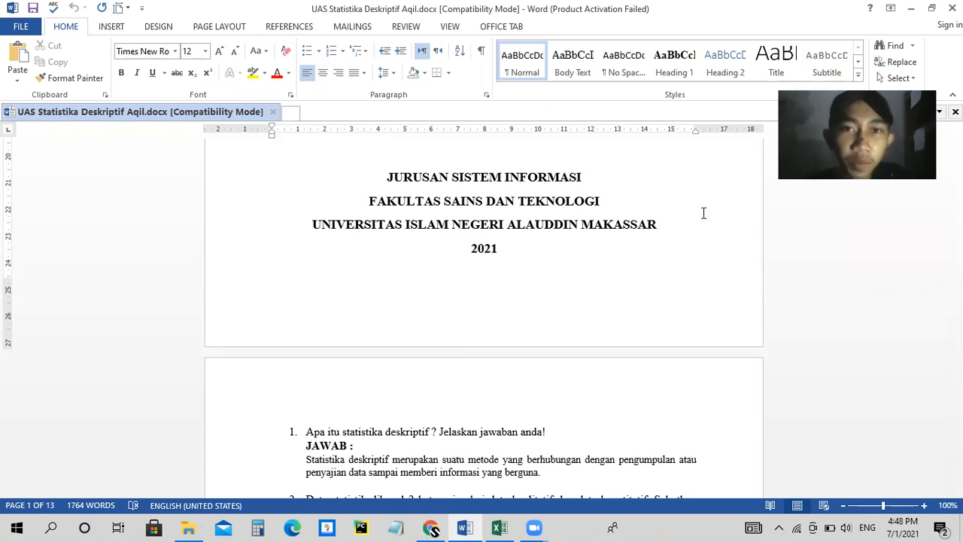
Read questions 1 and 2 with their answers on descriptive statistics and on qualitative versus quantitative data.
scroll(703, 213, "down", 1)
scroll(704, 213, "down", 1)
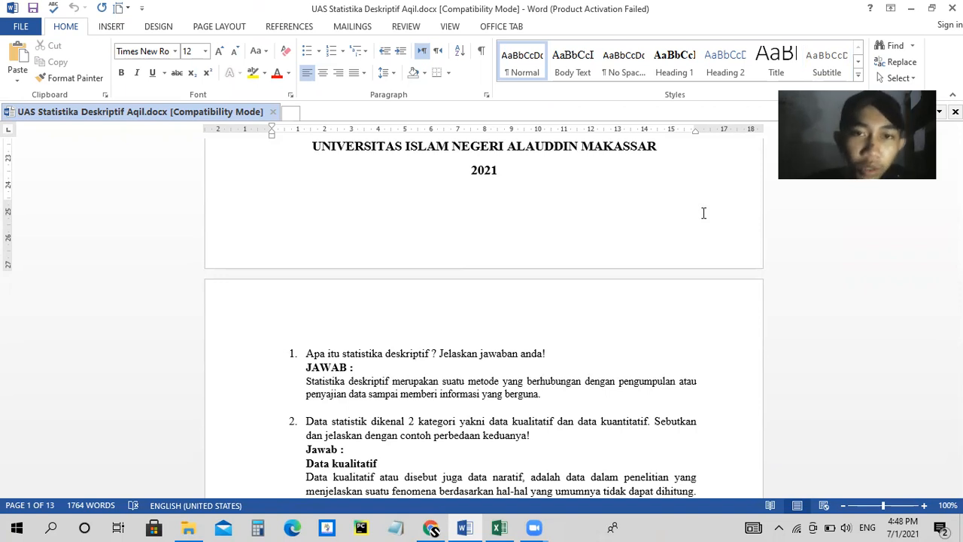
scroll(704, 213, "down", 1)
scroll(704, 213, "down", 1)
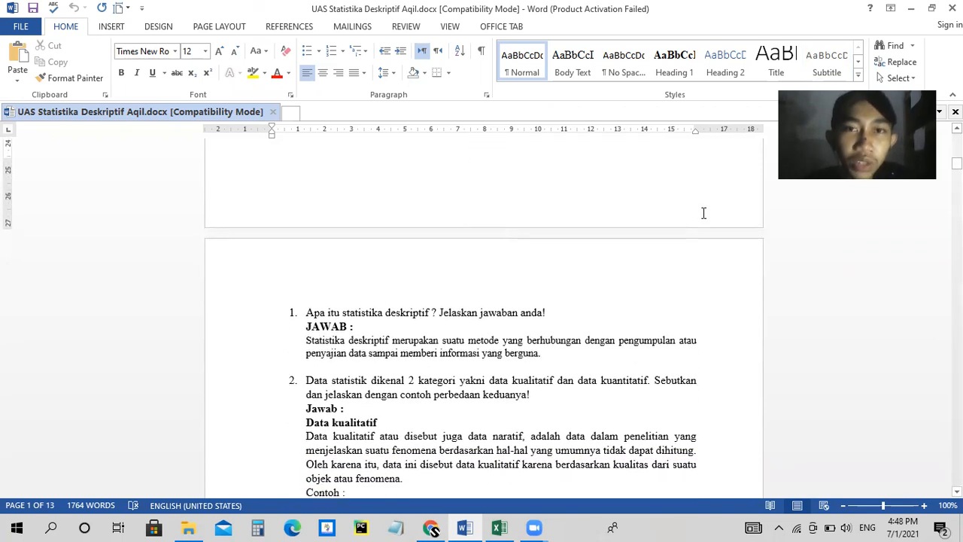
scroll(704, 213, "down", 2)
scroll(704, 213, "down", 1)
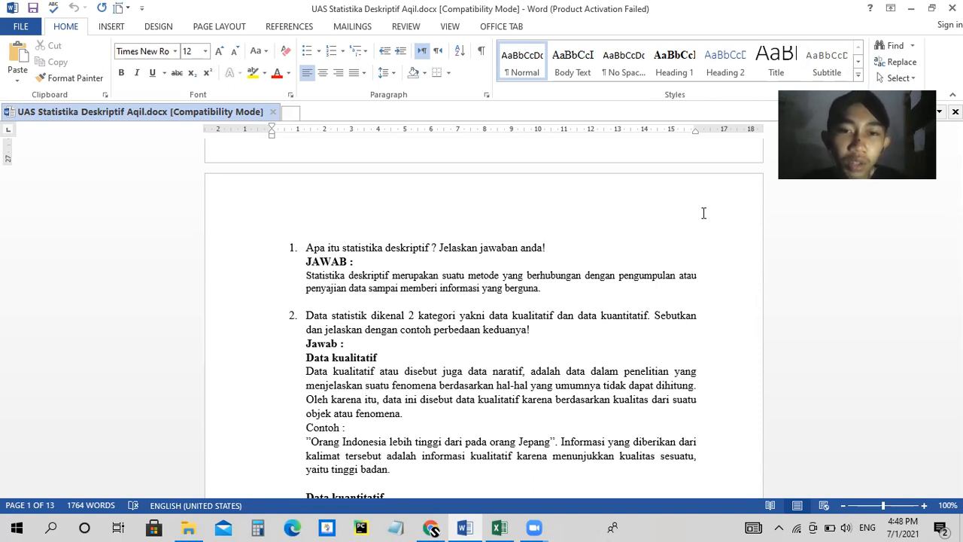
scroll(703, 213, "down", 3)
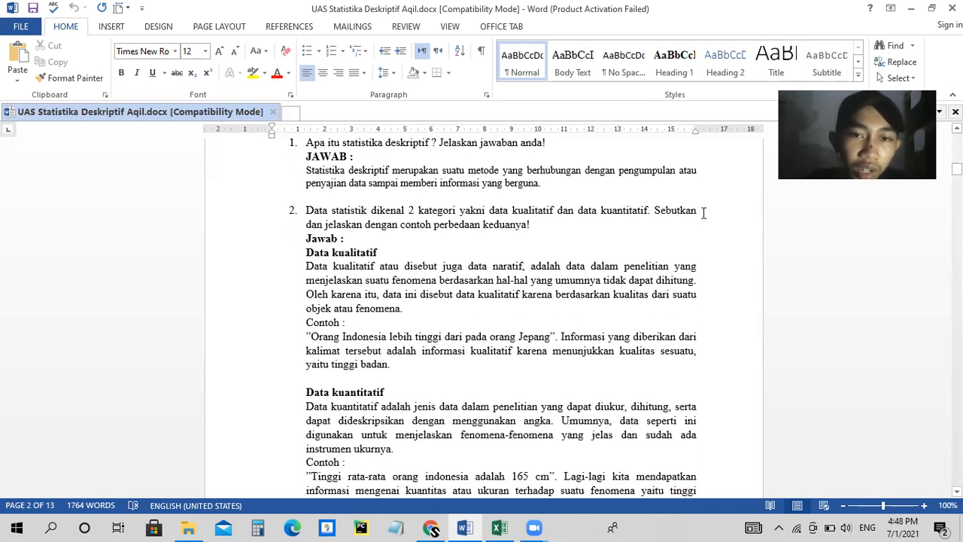
scroll(704, 213, "down", 1)
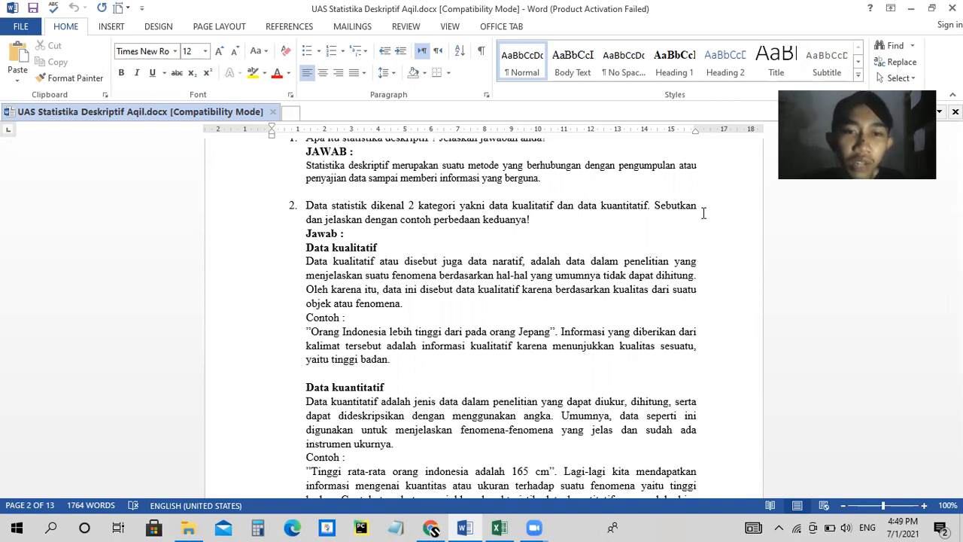
scroll(704, 213, "down", 1)
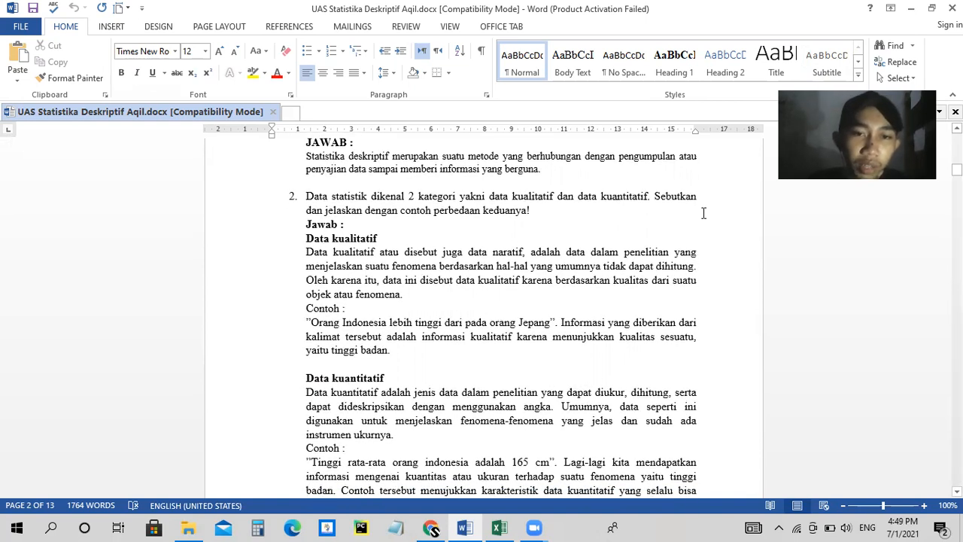
scroll(704, 213, "down", 2)
scroll(704, 213, "down", 1)
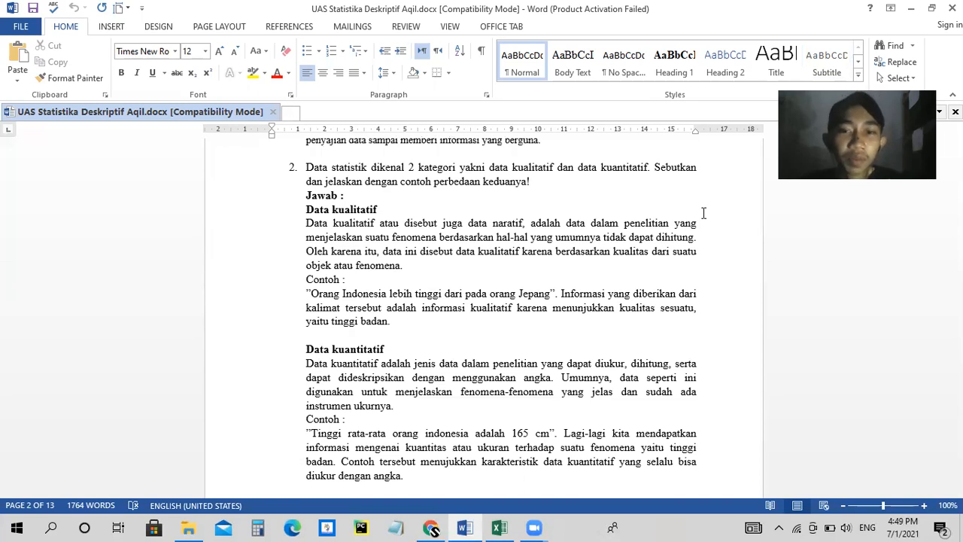
scroll(704, 213, "down", 2)
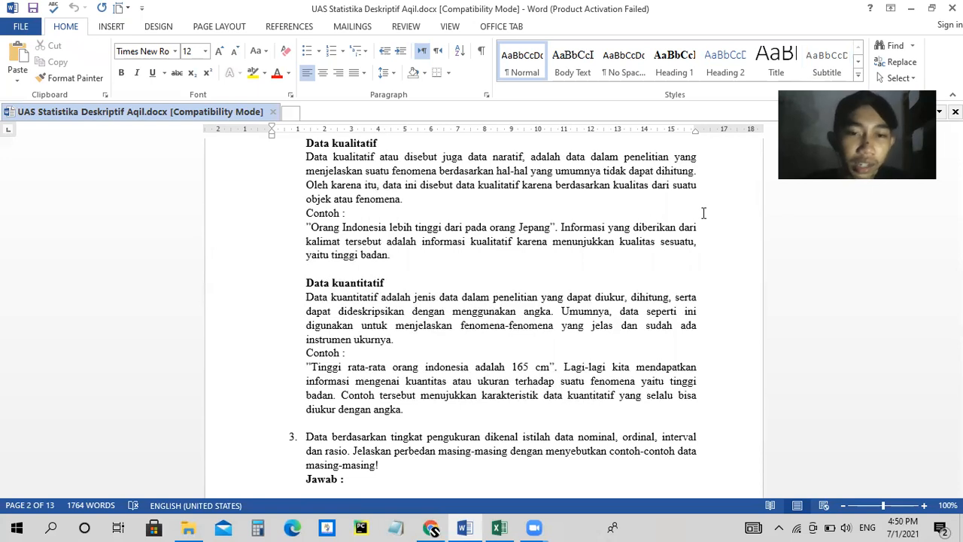
Read question 3 and its answer on the nominal, ordinal, interval and ratio measurement scales, including their examples.
scroll(704, 213, "down", 3)
scroll(704, 213, "down", 4)
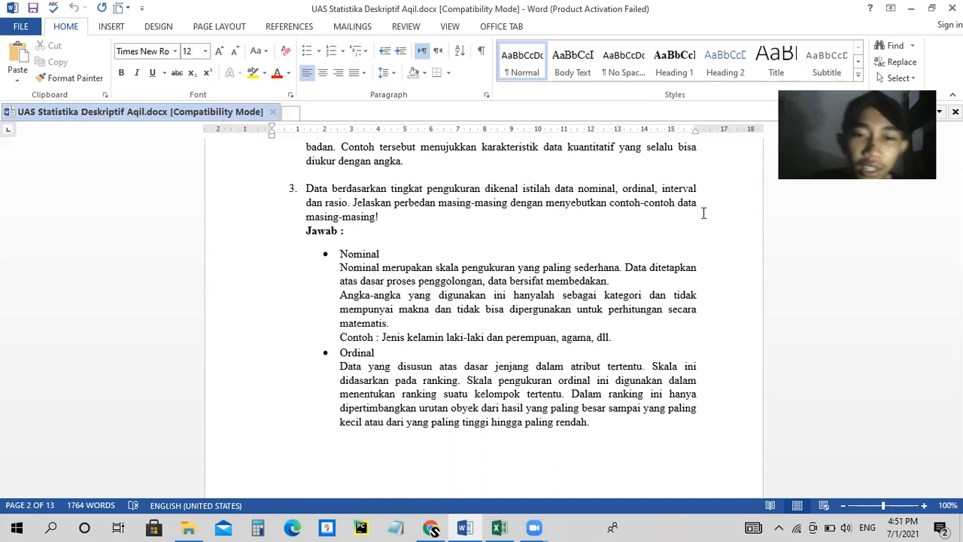
scroll(704, 213, "down", 2)
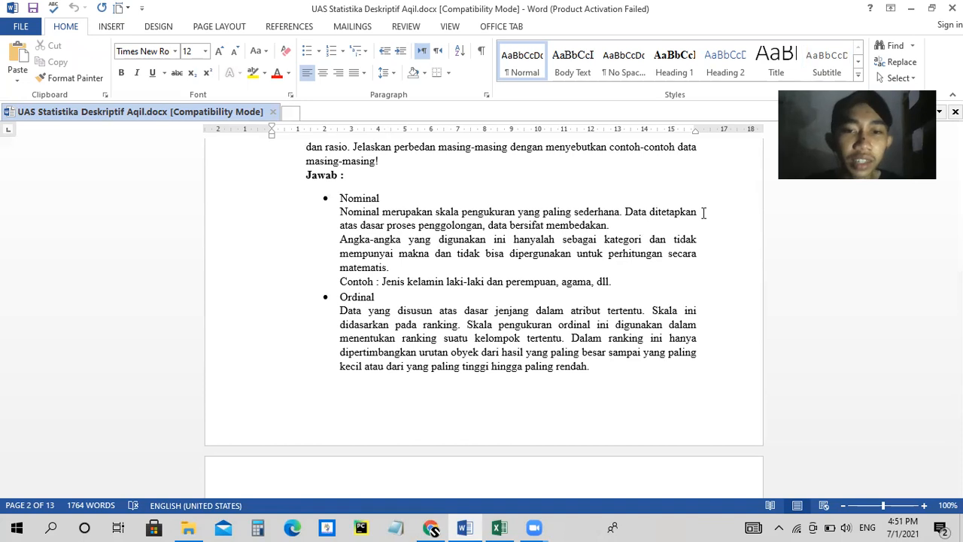
scroll(704, 213, "down", 1)
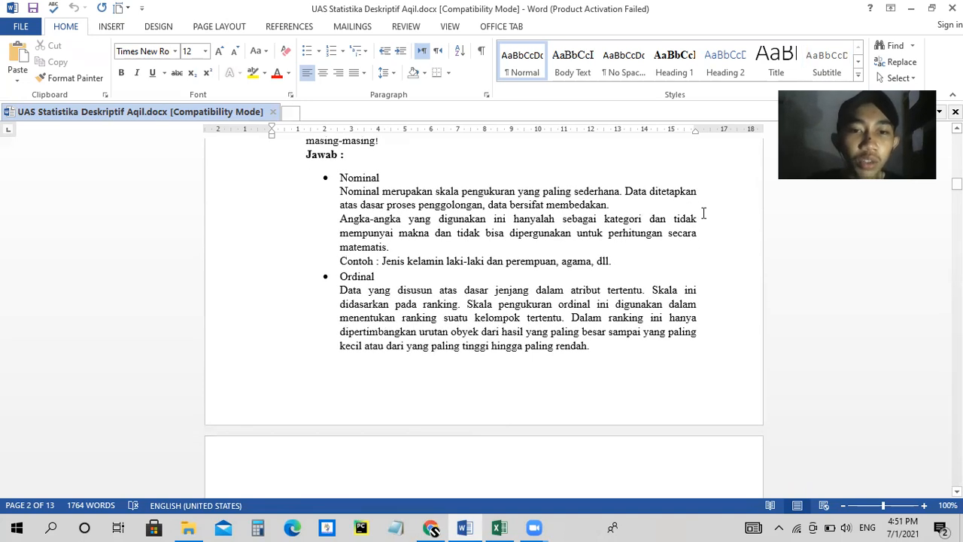
scroll(704, 213, "down", 4)
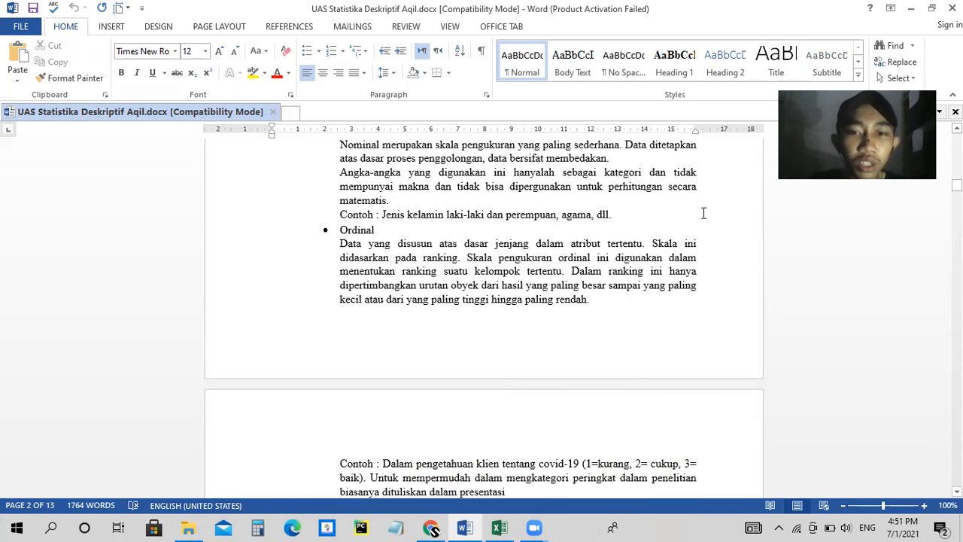
scroll(704, 213, "down", 3)
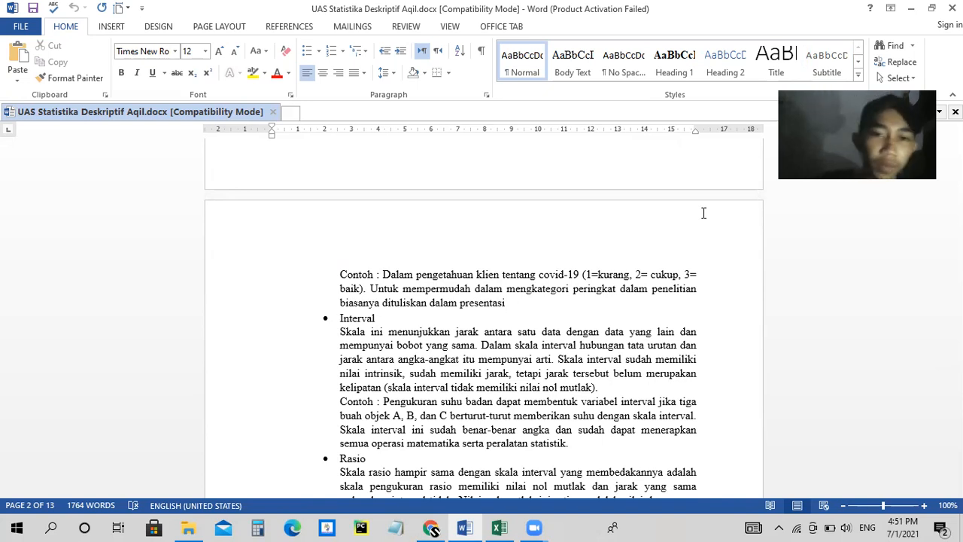
scroll(704, 213, "down", 2)
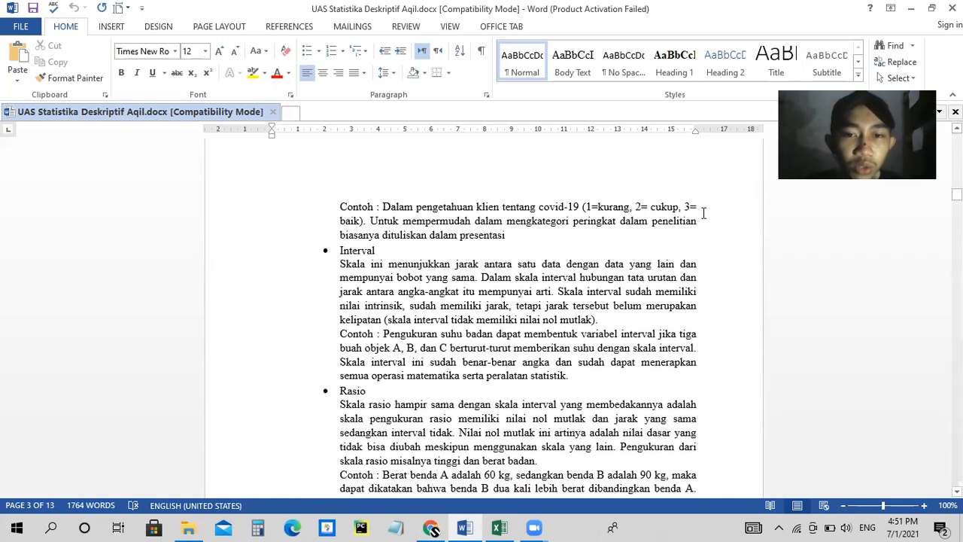
scroll(703, 214, "down", 1)
scroll(703, 214, "down", 2)
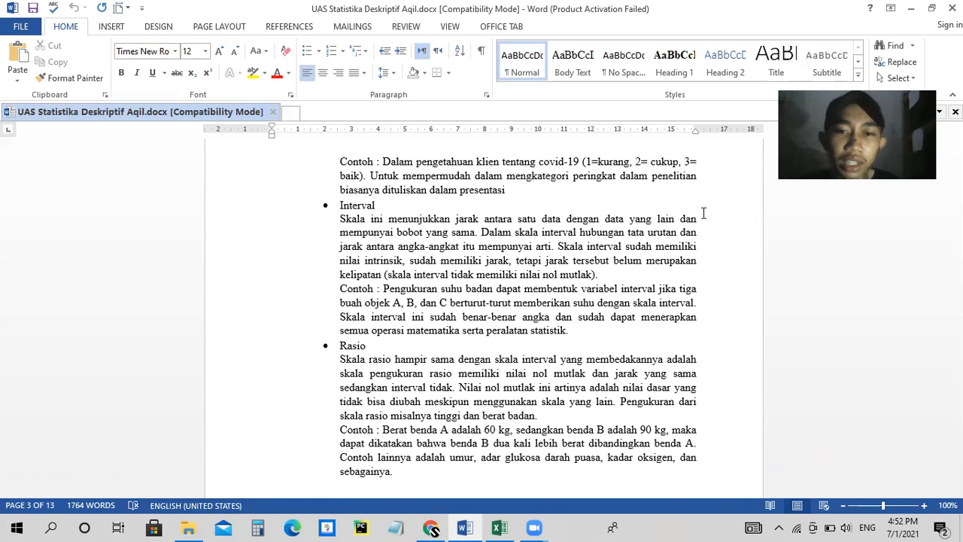
scroll(703, 213, "down", 3)
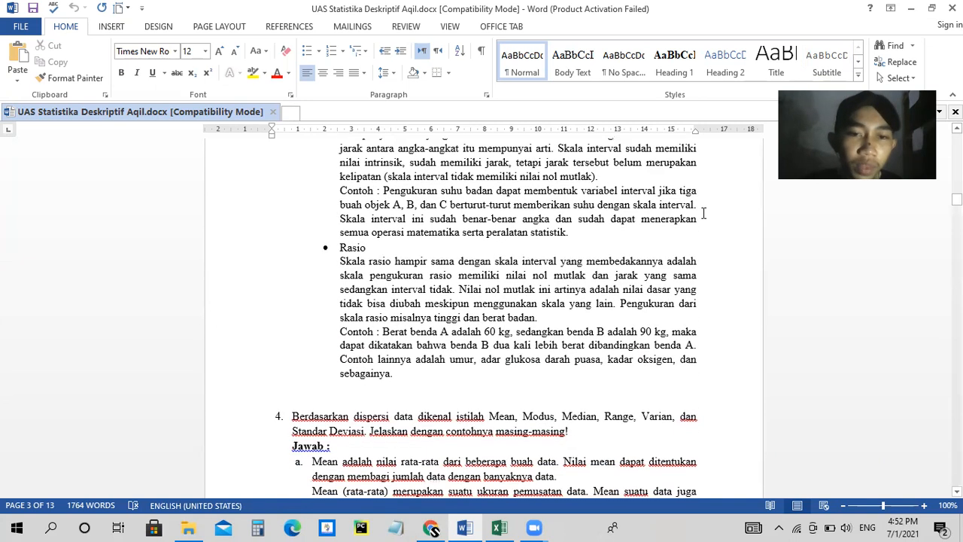
scroll(704, 214, "down", 1)
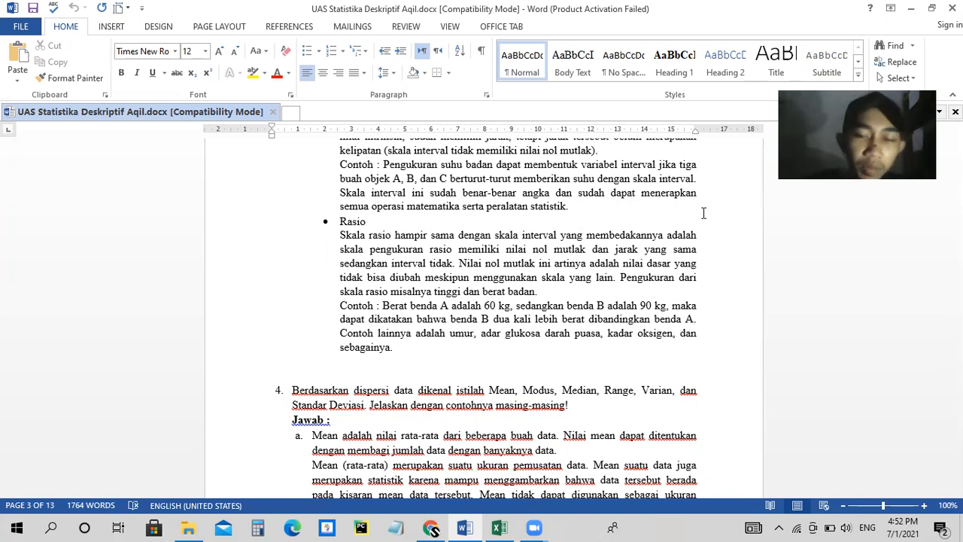
Examine question 4 and its part a on the mean, including the Nilai and Frekuensi table and the worked calculation.
scroll(704, 213, "down", 3)
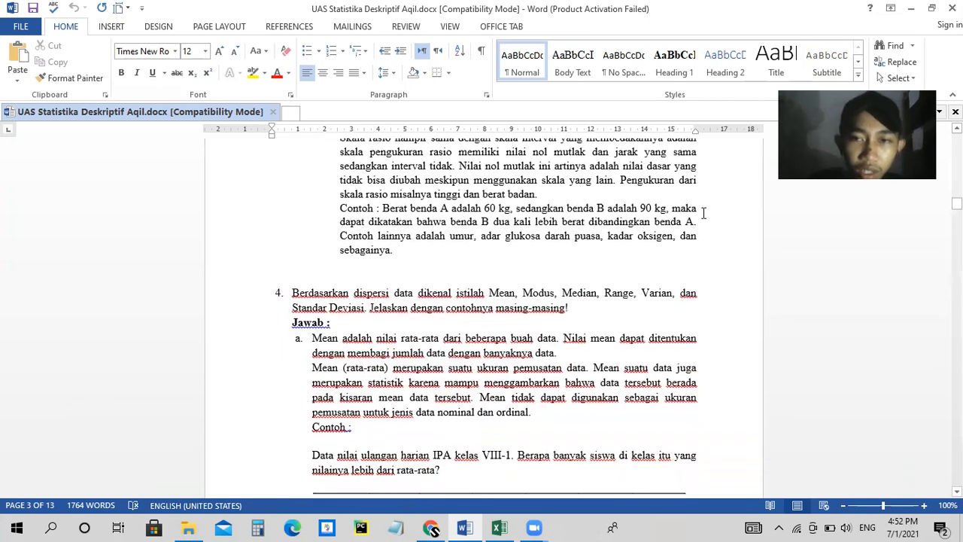
scroll(704, 213, "down", 1)
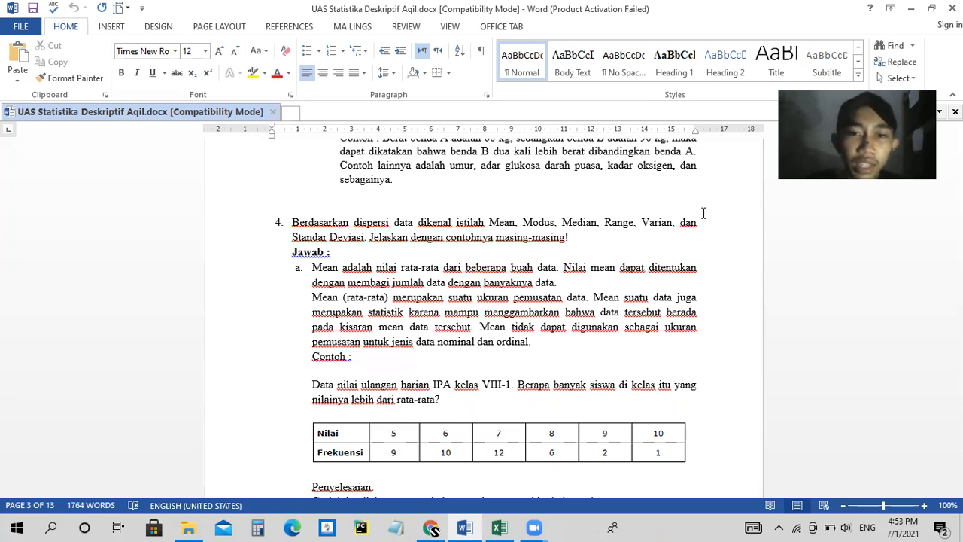
scroll(704, 213, "down", 3)
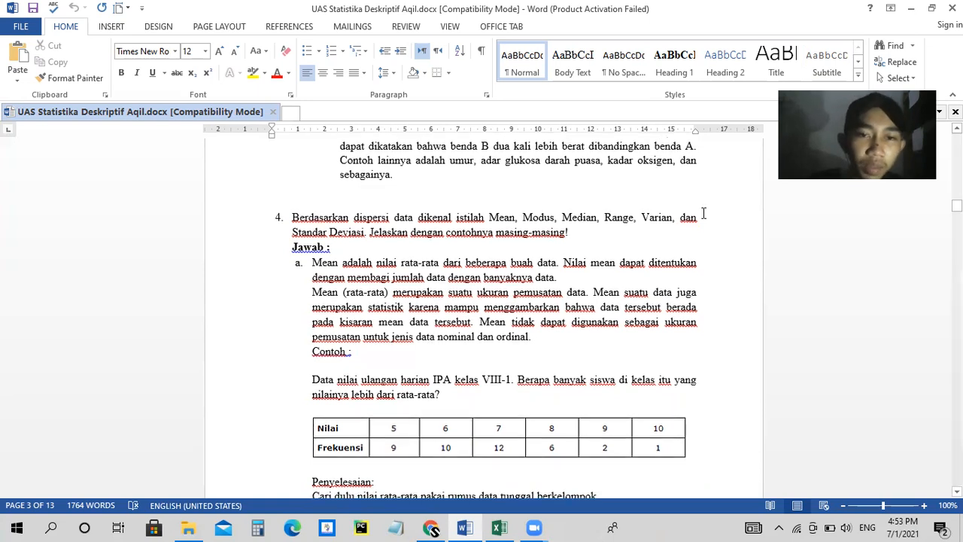
scroll(703, 213, "down", 1)
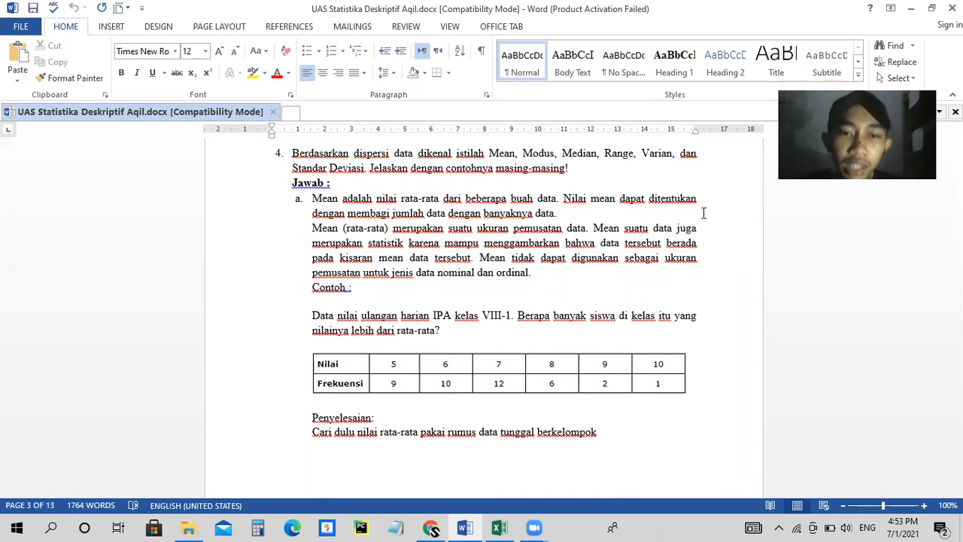
scroll(704, 213, "down", 5)
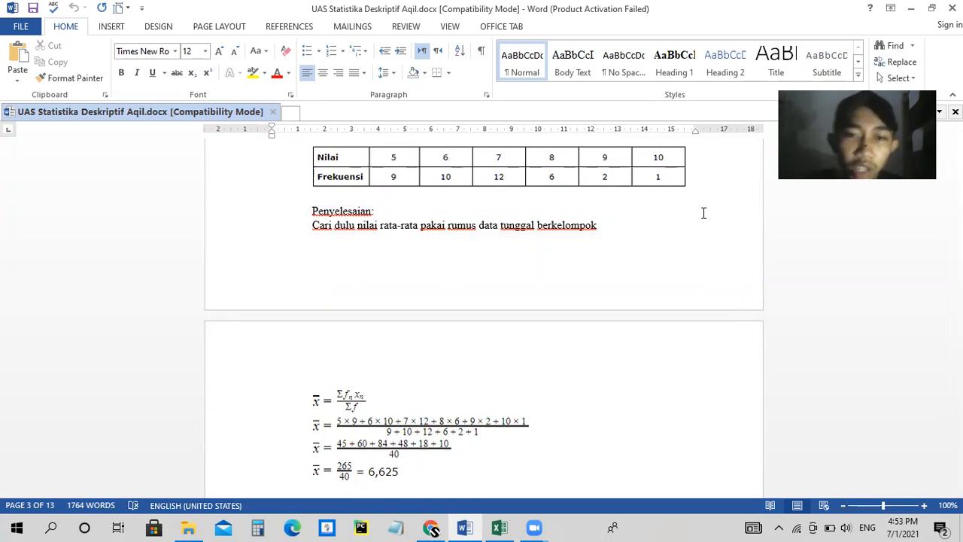
scroll(703, 213, "down", 3)
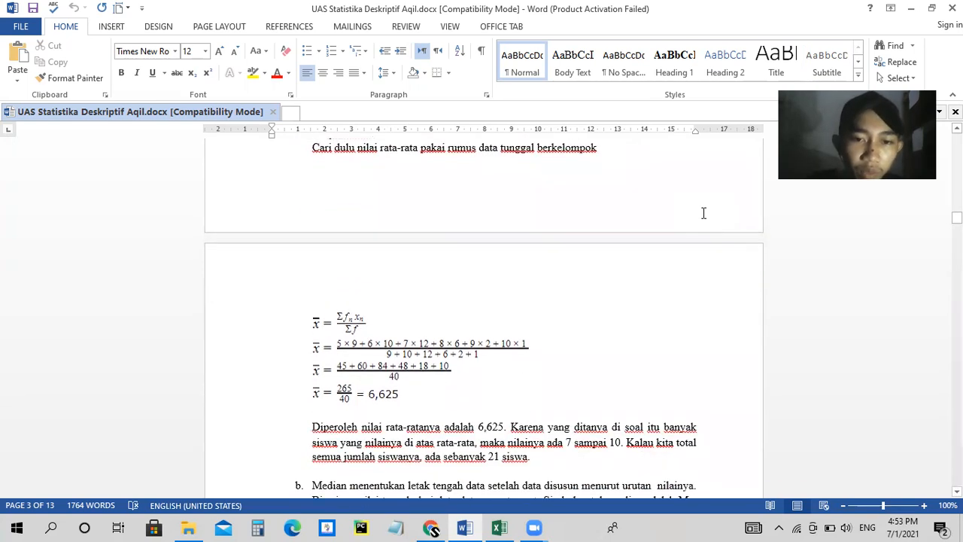
scroll(703, 213, "down", 3)
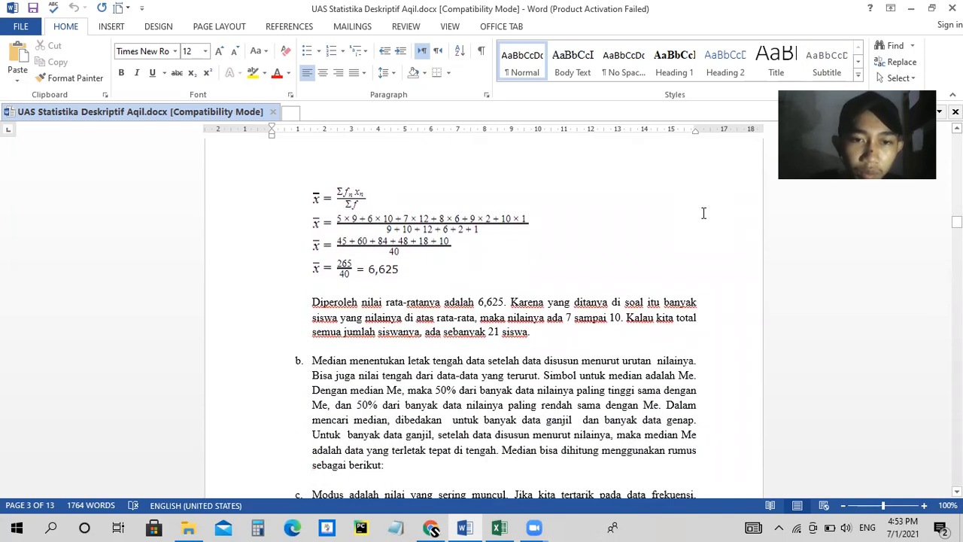
scroll(704, 213, "up", 10)
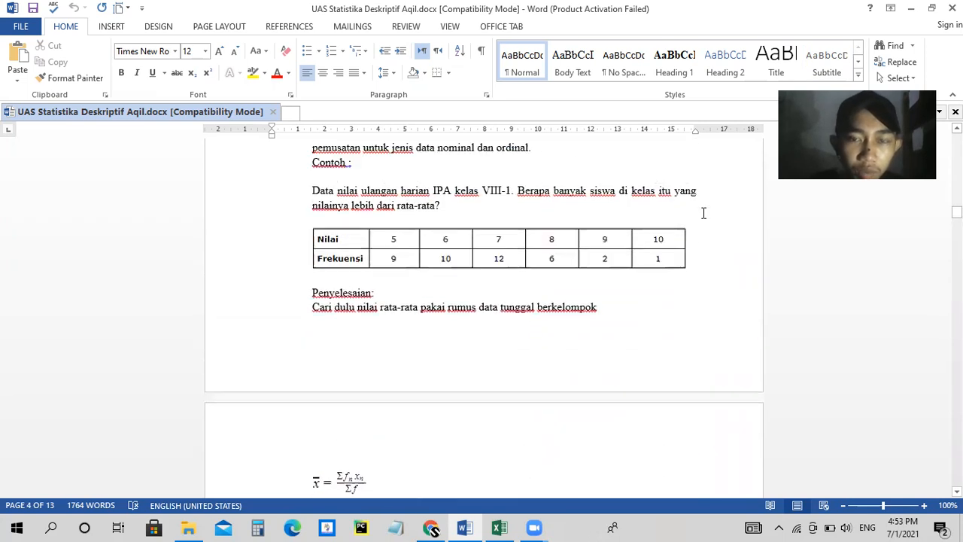
scroll(704, 213, "up", 1)
scroll(704, 213, "down", 4)
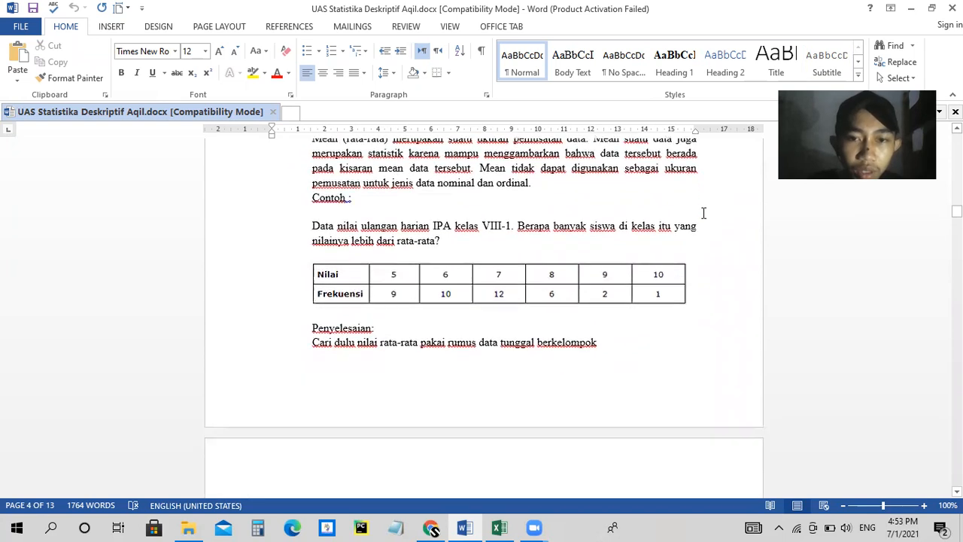
scroll(704, 213, "down", 3)
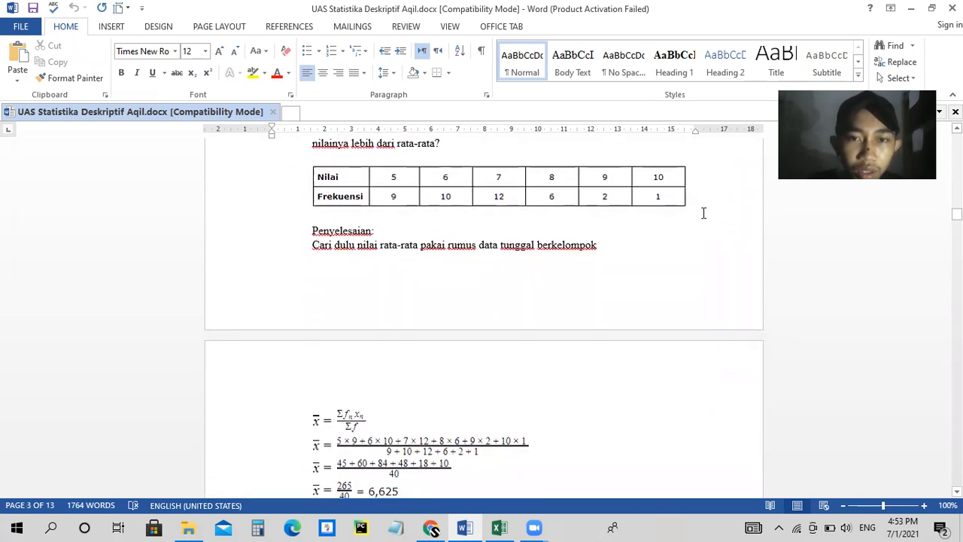
scroll(704, 213, "down", 7)
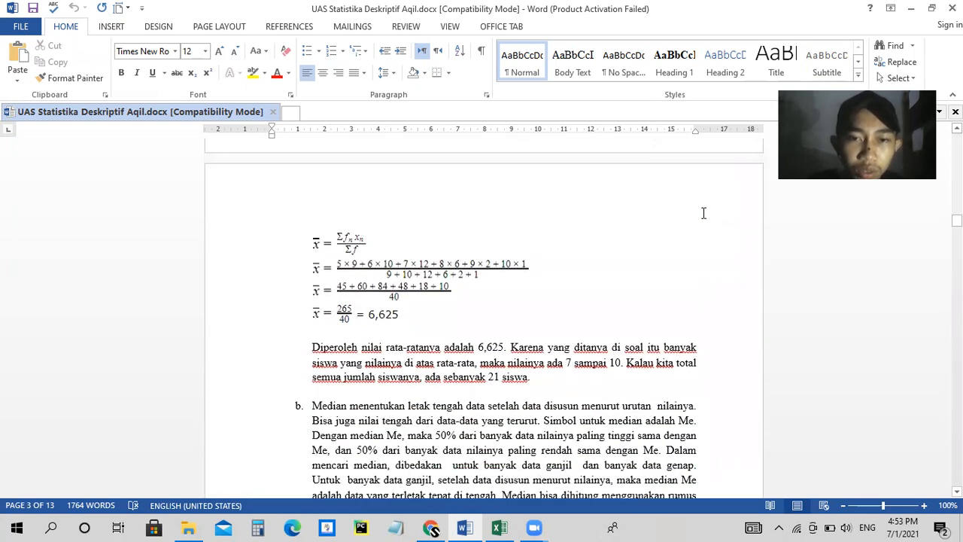
Read question 4's parts b and c on the median and the mode, including the mode for ungrouped and grouped data.
scroll(704, 213, "down", 4)
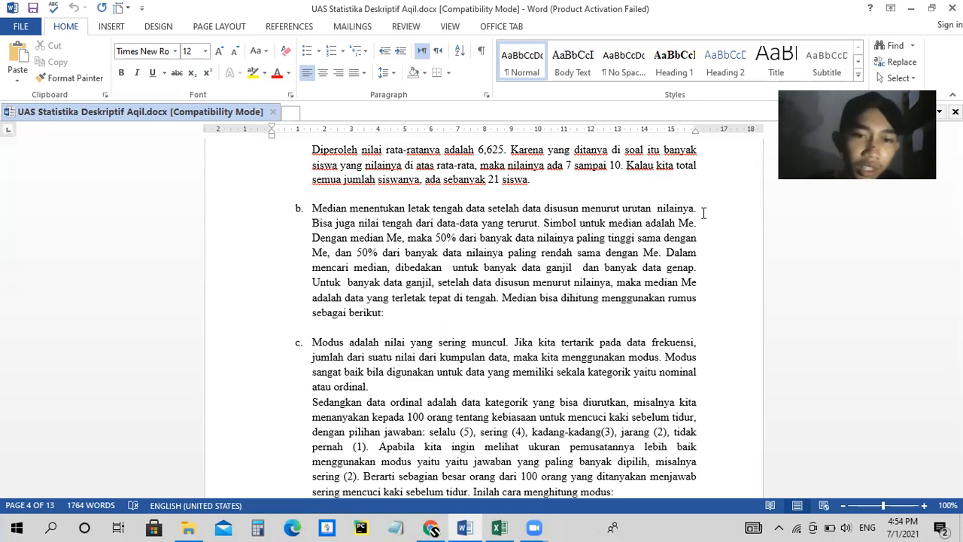
scroll(703, 213, "down", 2)
scroll(704, 213, "down", 1)
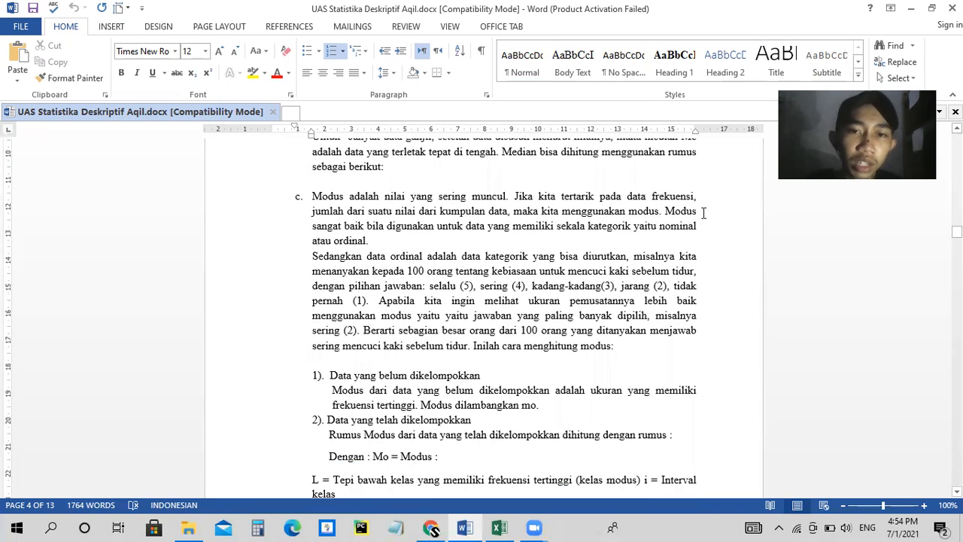
scroll(704, 213, "down", 3)
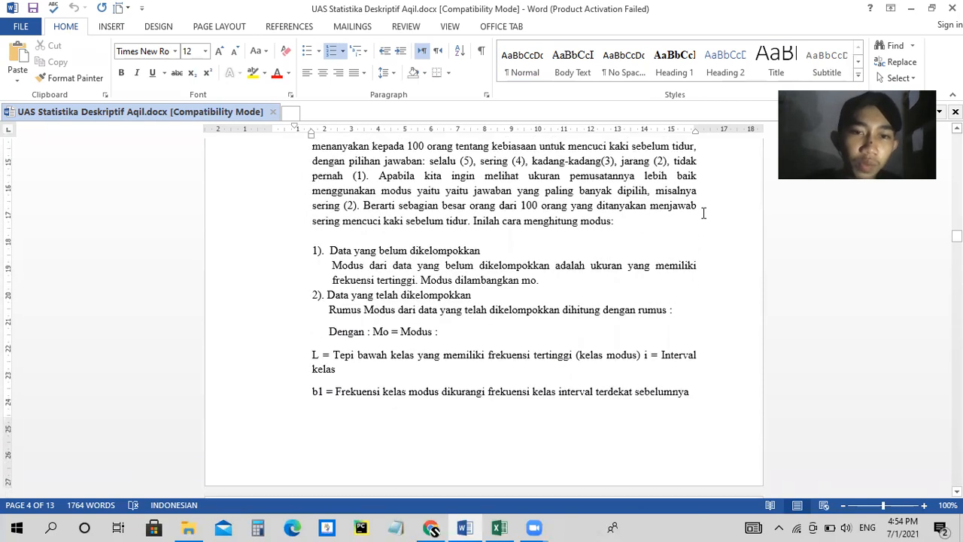
Read part d on the range, including the ungrouped-data formula and the worked example for Kelas A and Kelas B.
scroll(704, 213, "down", 3)
scroll(704, 213, "down", 6)
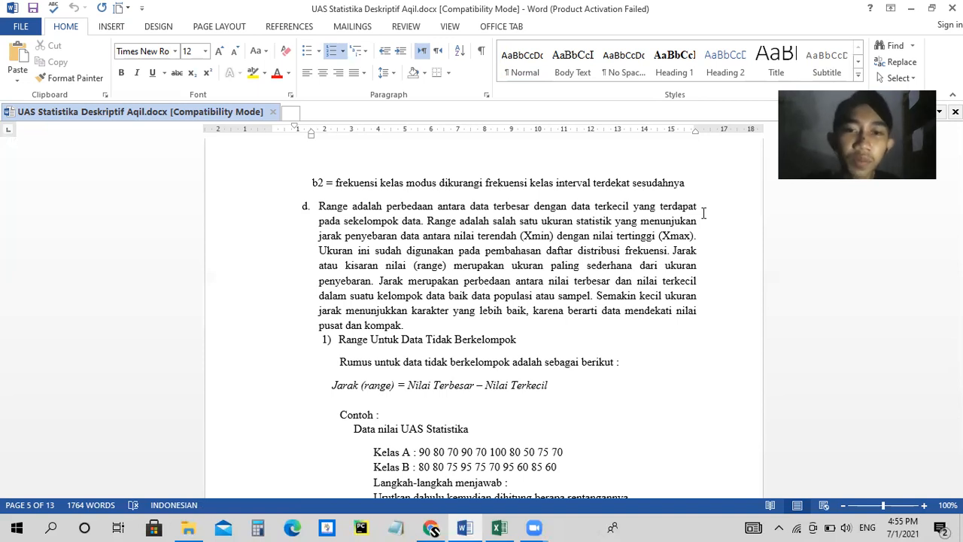
scroll(704, 213, "down", 3)
scroll(704, 213, "down", 1)
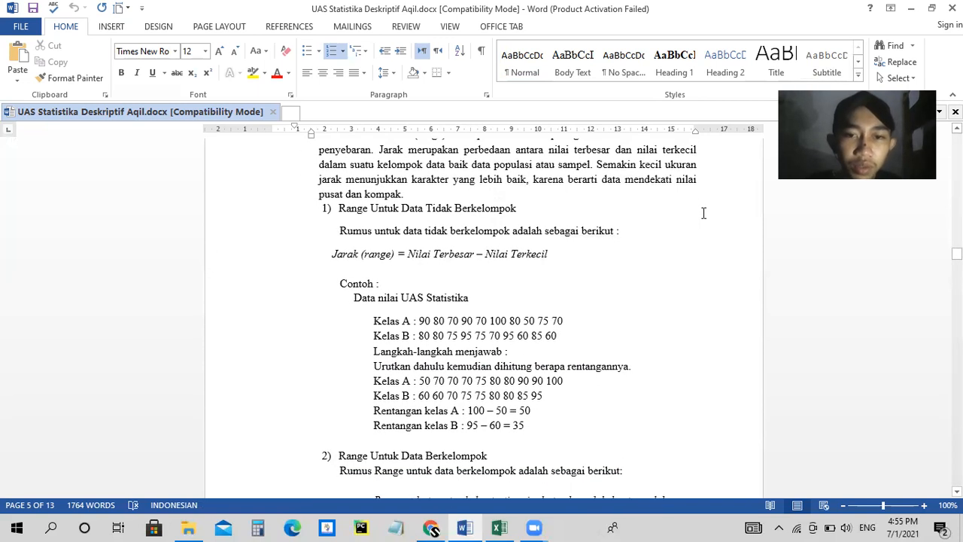
scroll(701, 213, "down", 2)
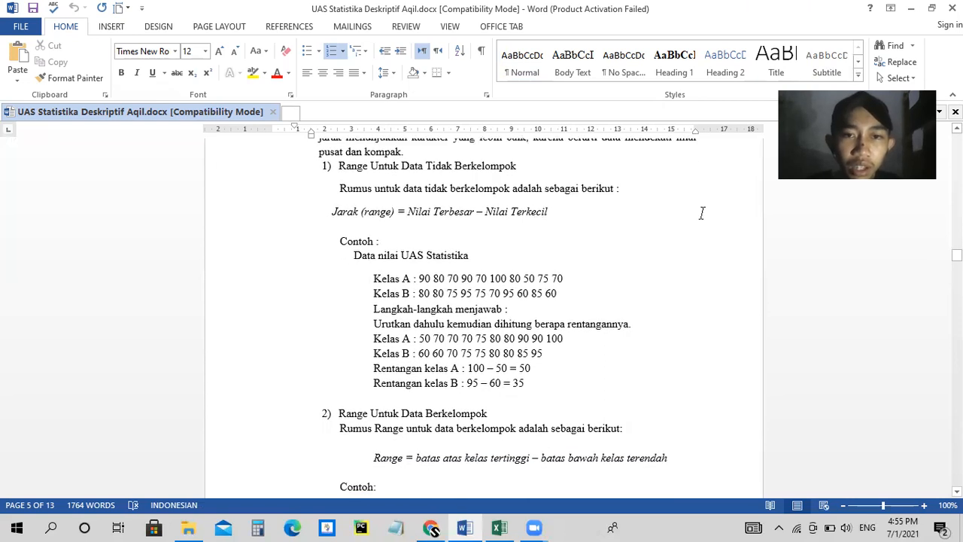
scroll(701, 213, "up", 2)
scroll(703, 213, "down", 3)
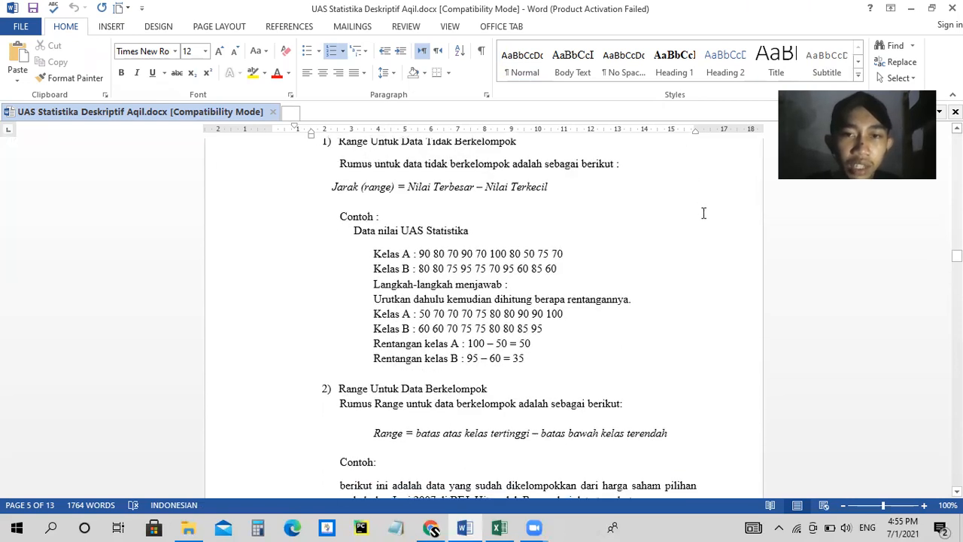
scroll(703, 213, "up", 1)
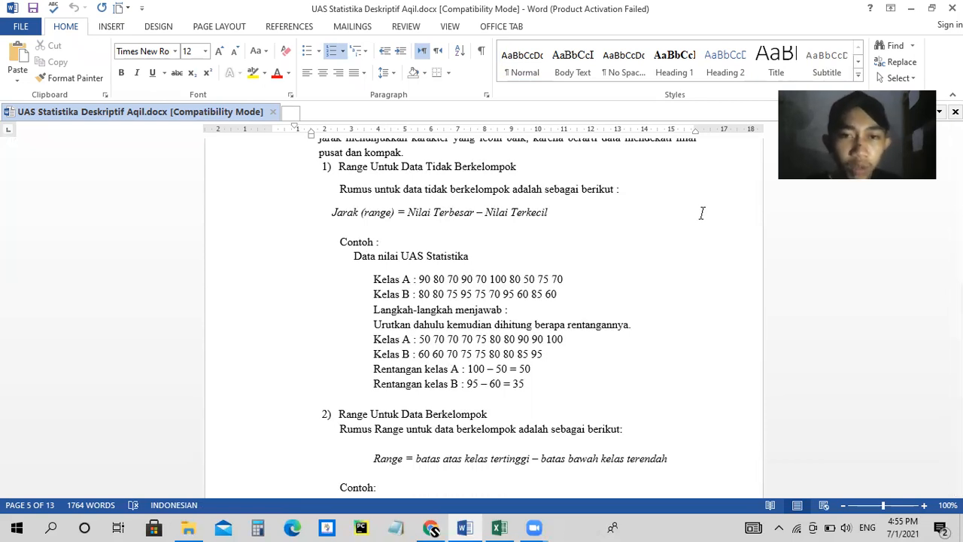
scroll(702, 213, "down", 1)
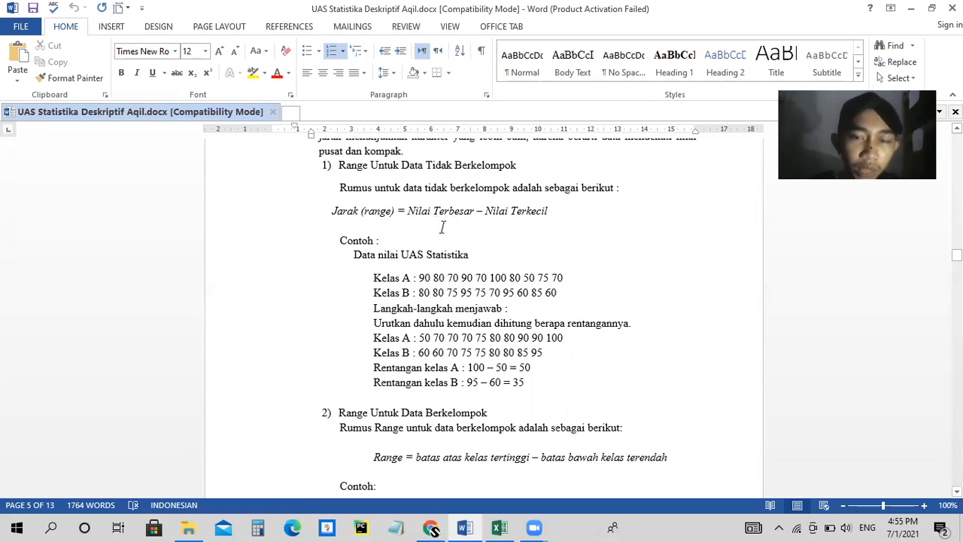
scroll(442, 227, "down", 2)
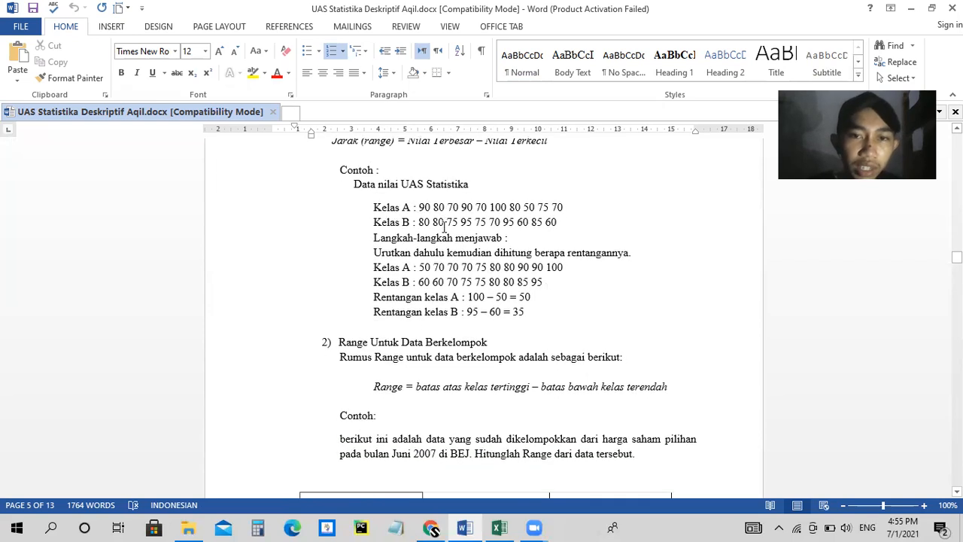
Examine the range for grouped data, comparing the Harga saham table across both pages with the Penyelesaian calculation.
scroll(444, 227, "down", 1)
scroll(444, 227, "down", 1)
scroll(444, 228, "down", 3)
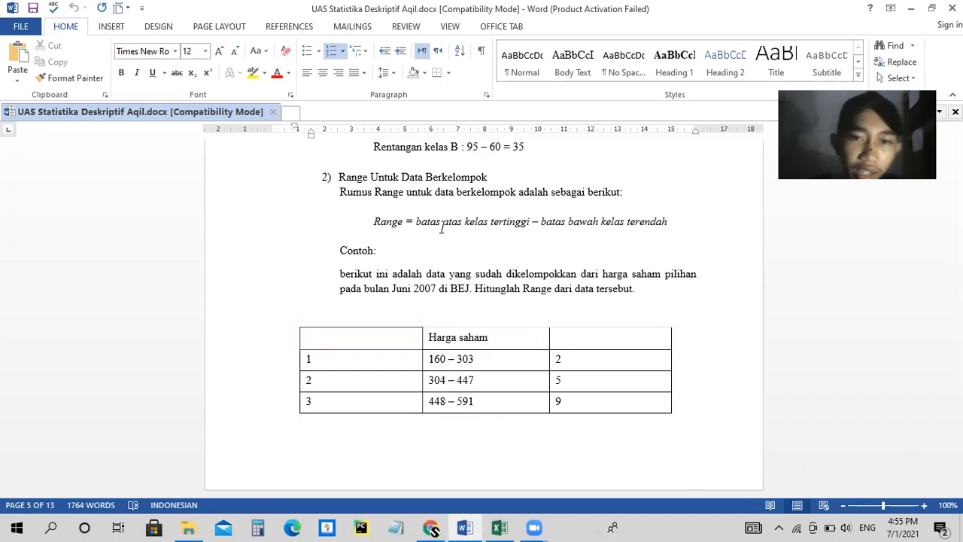
scroll(442, 228, "down", 8)
scroll(444, 226, "down", 4)
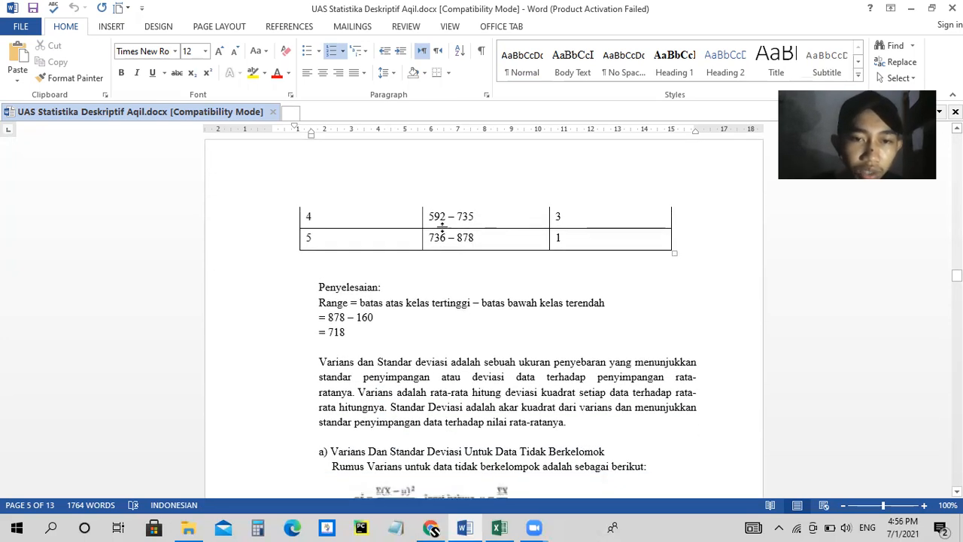
scroll(442, 225, "down", 2)
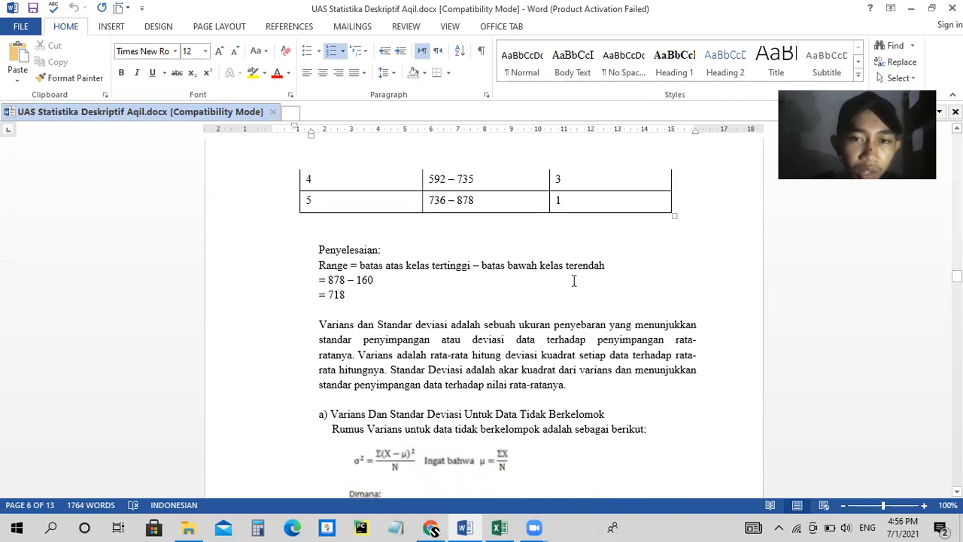
scroll(574, 281, "up", 1)
scroll(573, 280, "up", 4)
scroll(573, 281, "down", 3)
scroll(573, 281, "up", 2)
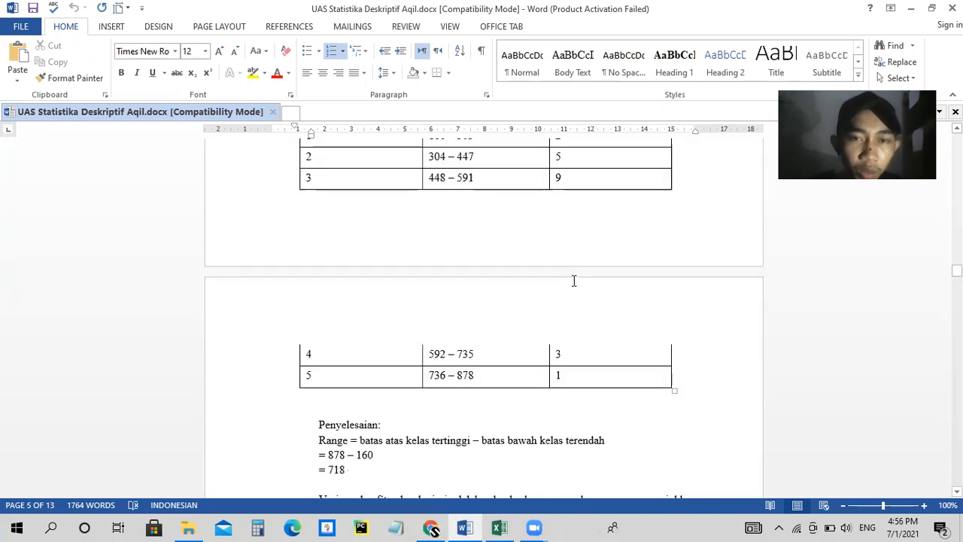
scroll(574, 280, "down", 1)
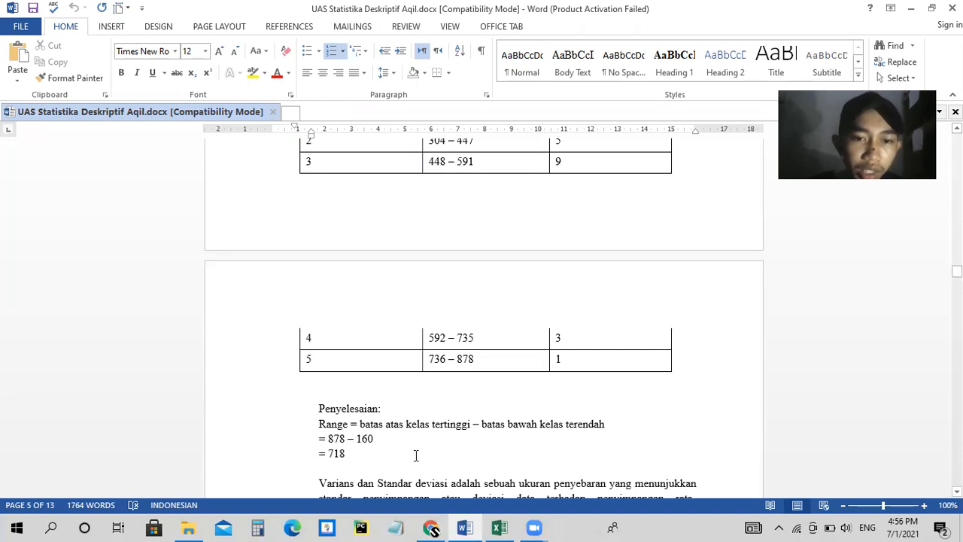
scroll(397, 398, "up", 1)
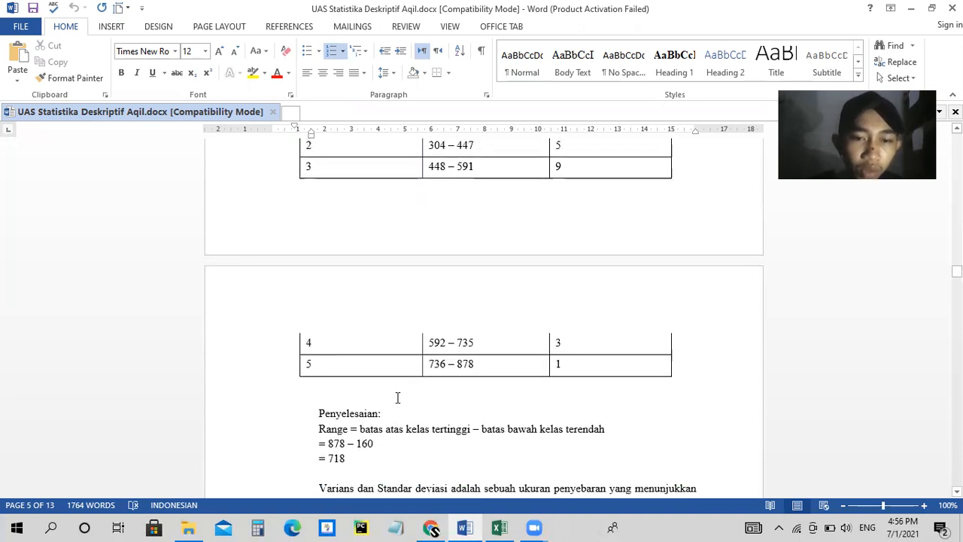
scroll(398, 398, "down", 1)
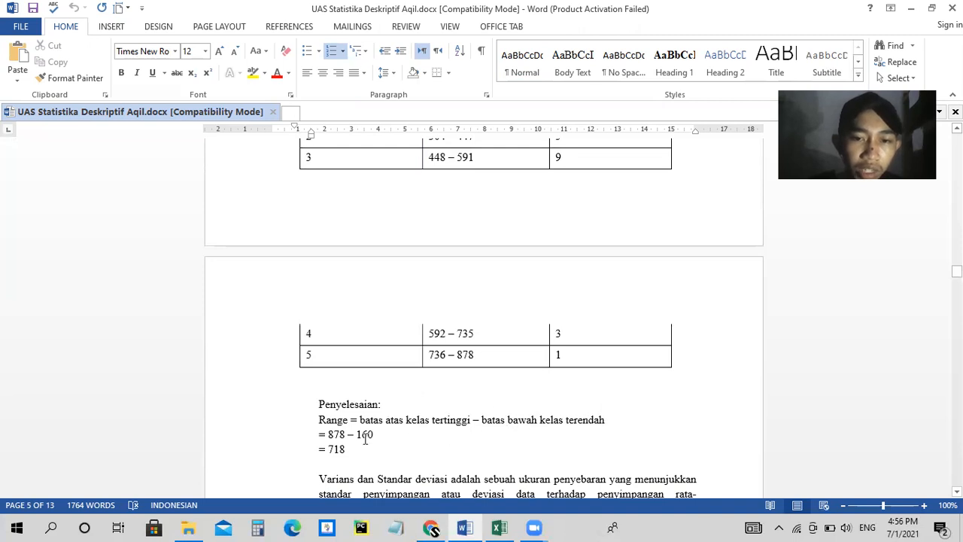
scroll(464, 280, "up", 2)
scroll(464, 279, "down", 2)
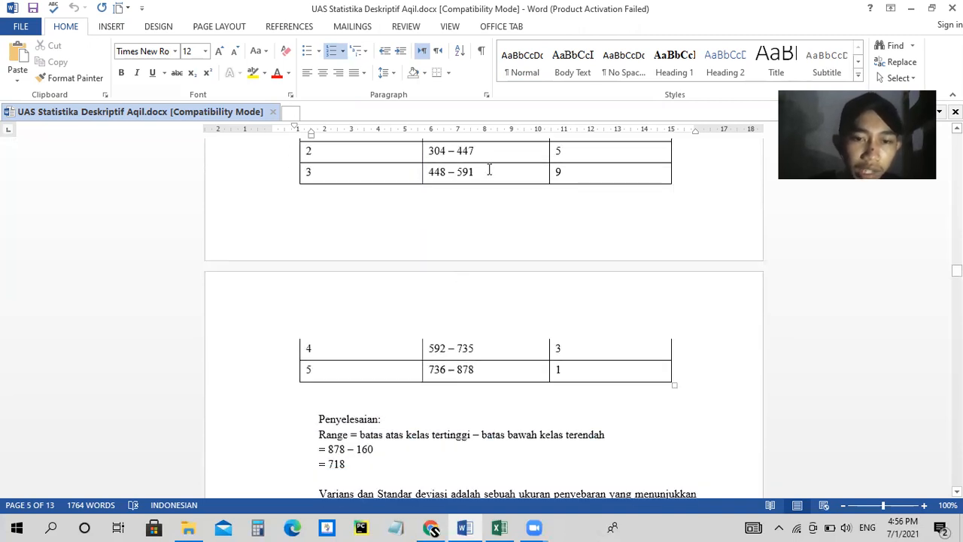
scroll(489, 171, "down", 5)
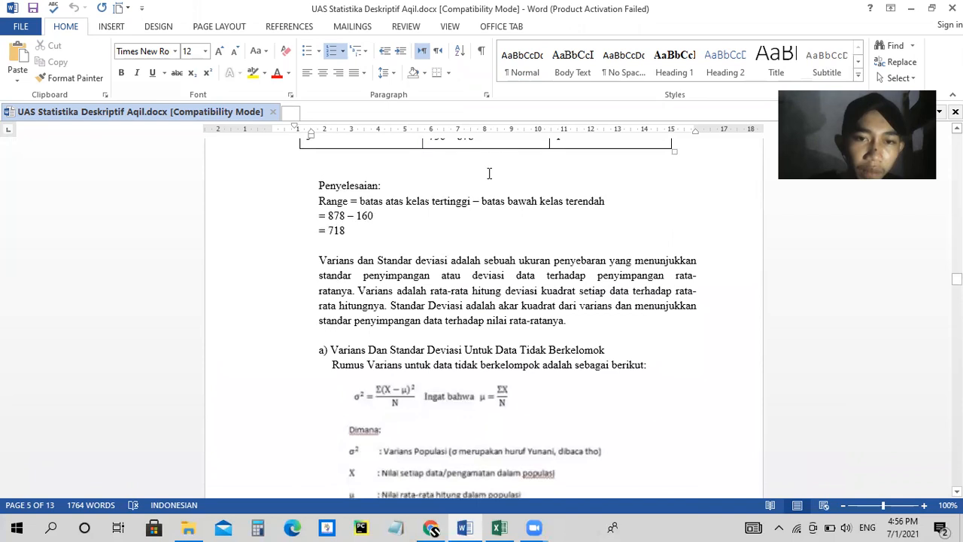
Read the variance and standard deviation section for ungrouped data, and select the picture of the standard deviation formula.
scroll(489, 173, "down", 1)
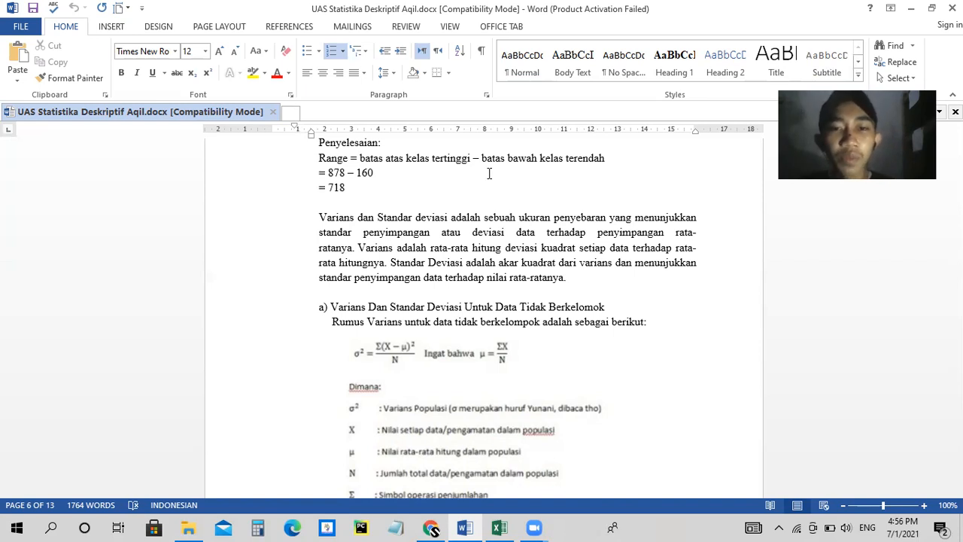
scroll(489, 174, "down", 5)
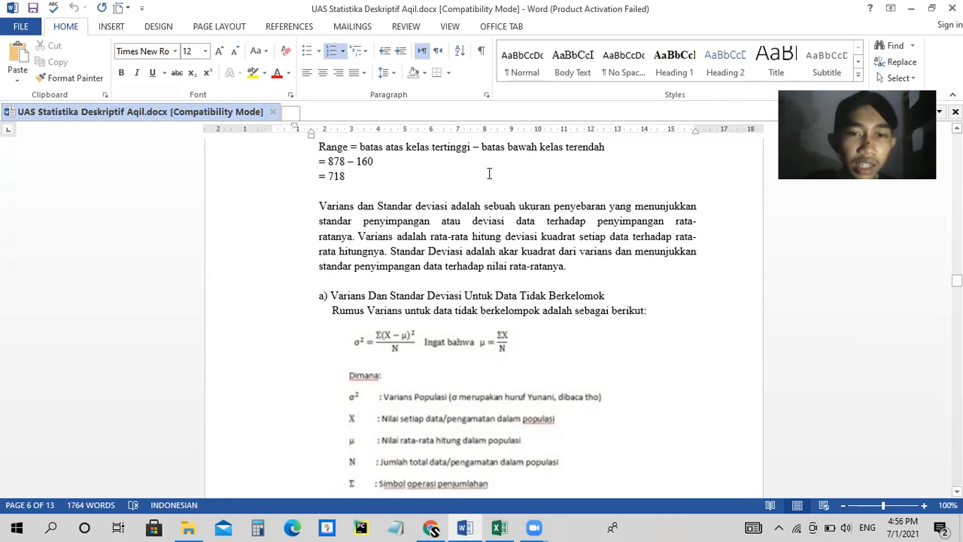
scroll(489, 174, "down", 5)
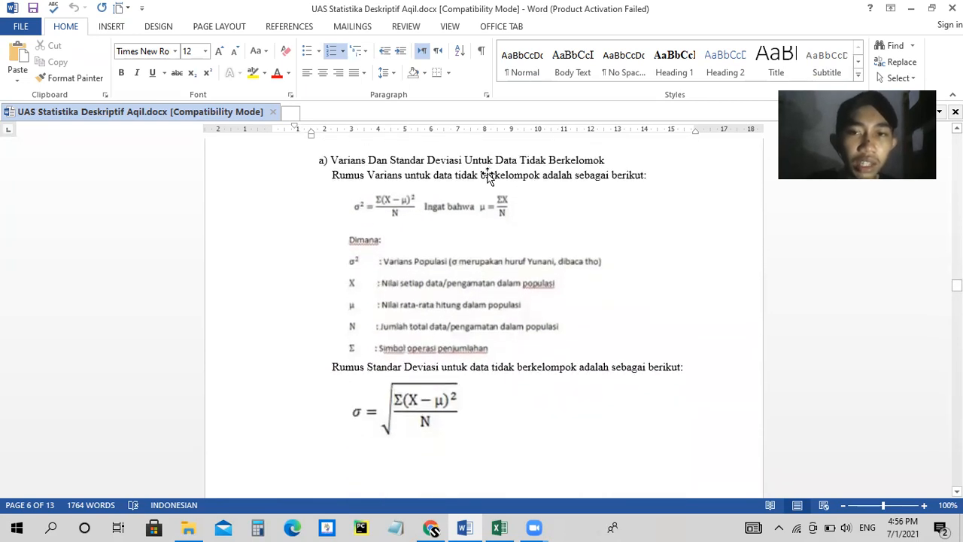
scroll(490, 174, "down", 10)
scroll(489, 174, "down", 2)
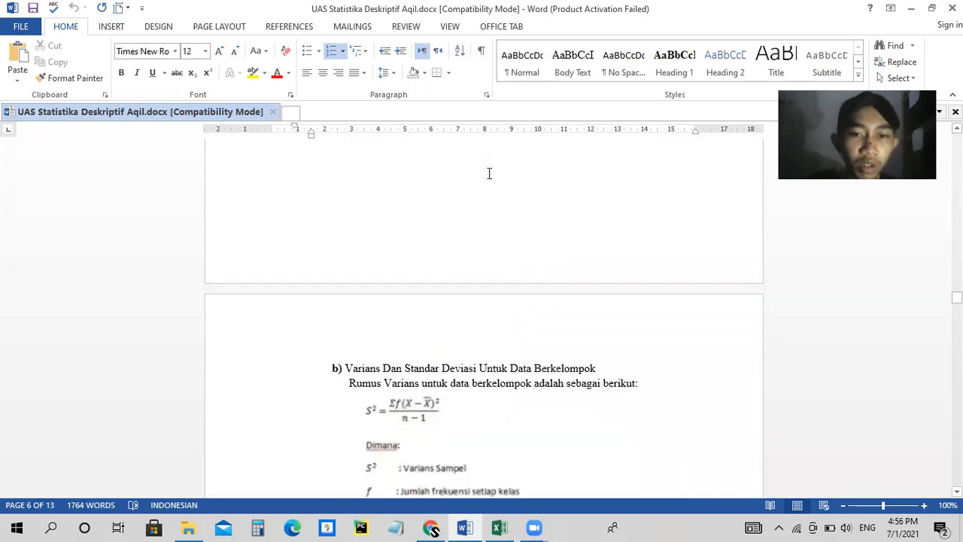
scroll(489, 174, "up", 10)
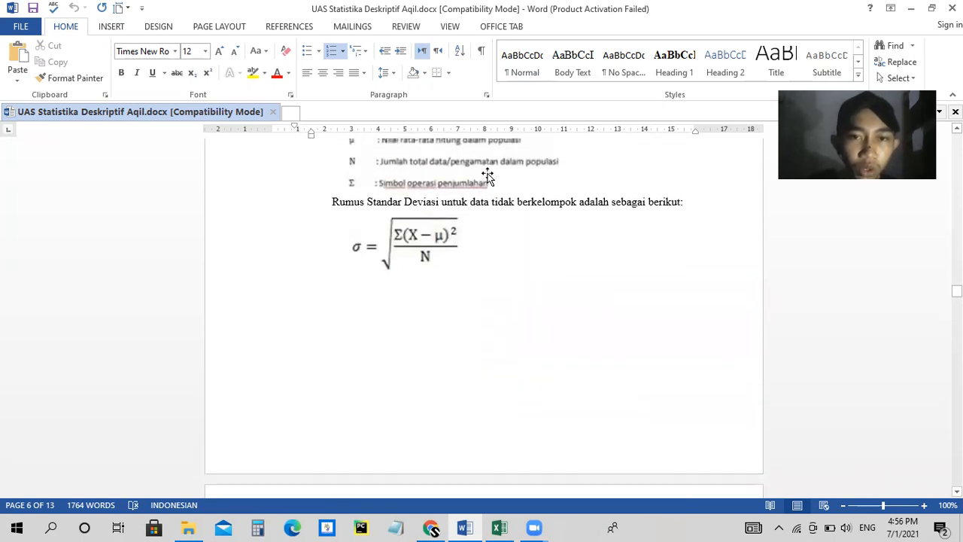
scroll(488, 175, "up", 2)
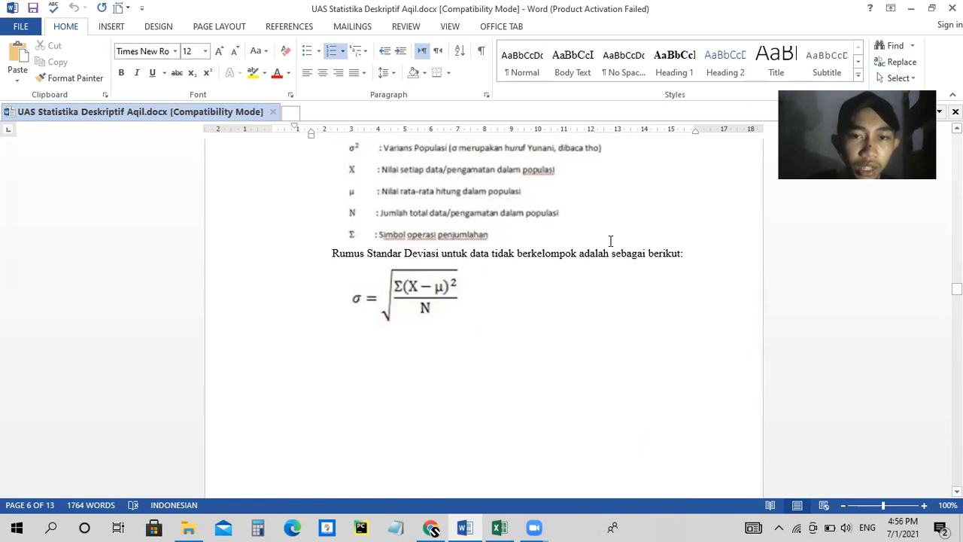
scroll(557, 275, "down", 2)
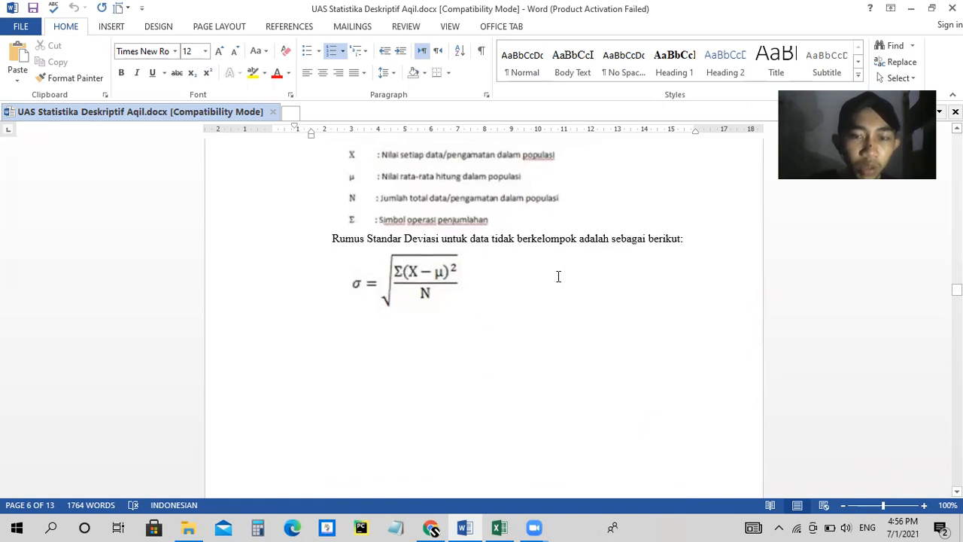
left_click(403, 225)
scroll(617, 239, "up", 4)
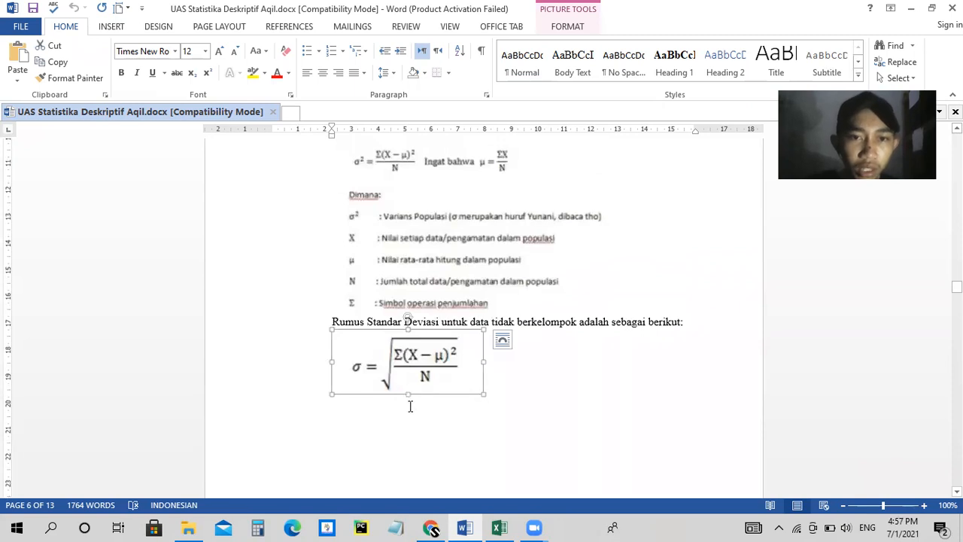
left_click(377, 469)
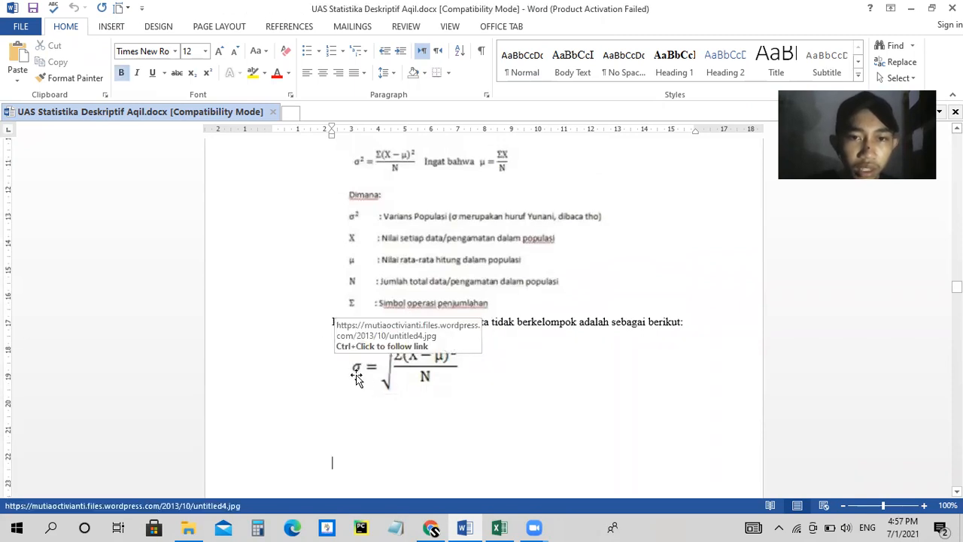
left_click(357, 379)
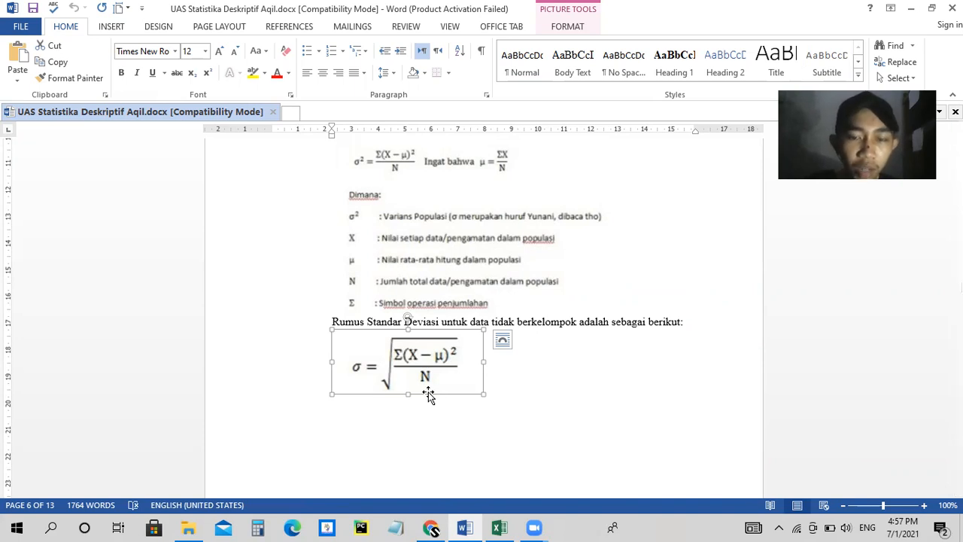
Read the variance and standard deviation formulas for grouped data, and view question 5 with its monthly food price table.
scroll(428, 395, "down", 10)
scroll(428, 395, "down", 3)
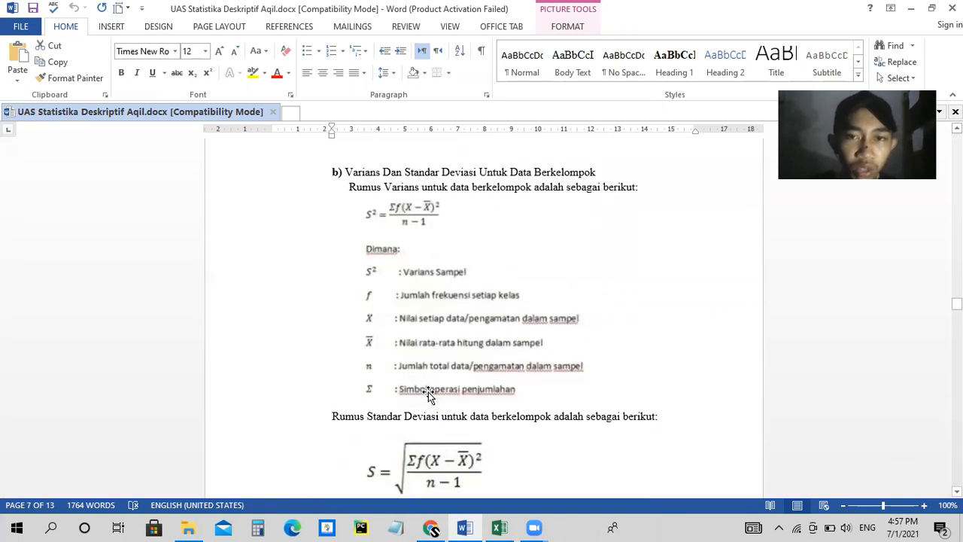
scroll(428, 394, "down", 1)
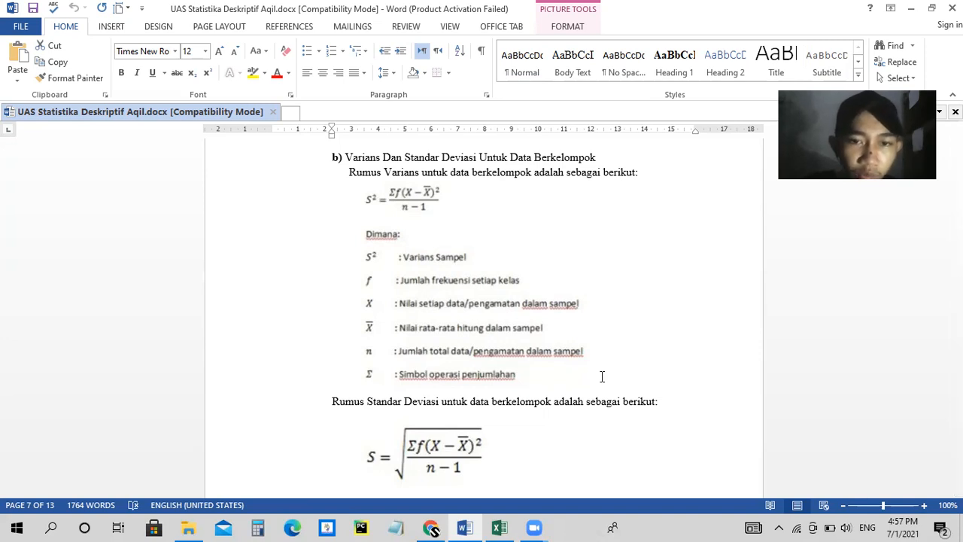
scroll(603, 376, "down", 1)
scroll(603, 376, "up", 1)
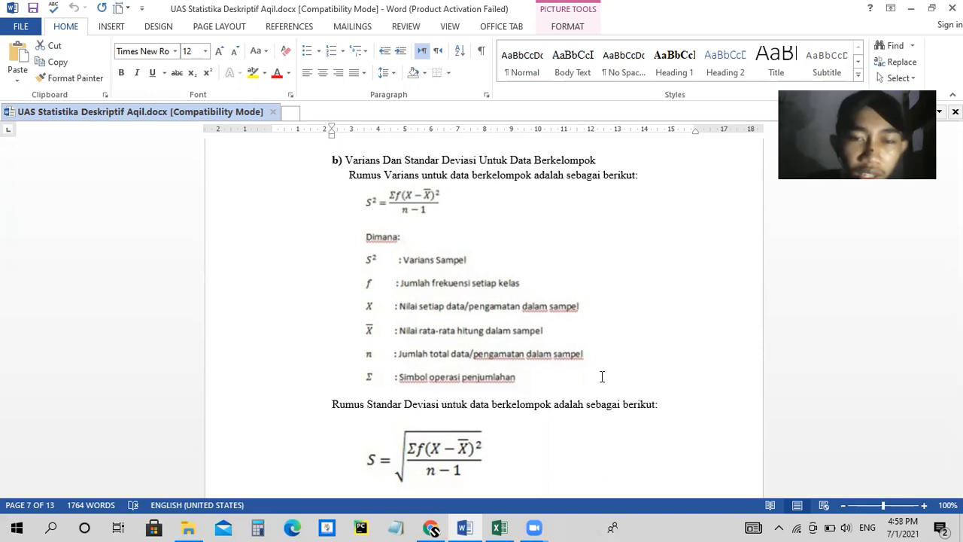
scroll(602, 377, "down", 1)
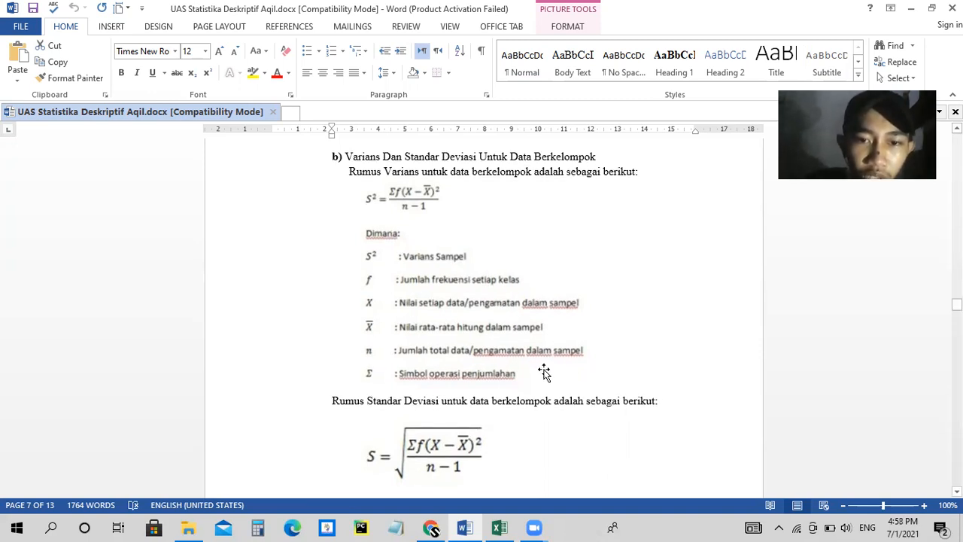
scroll(485, 345, "down", 4)
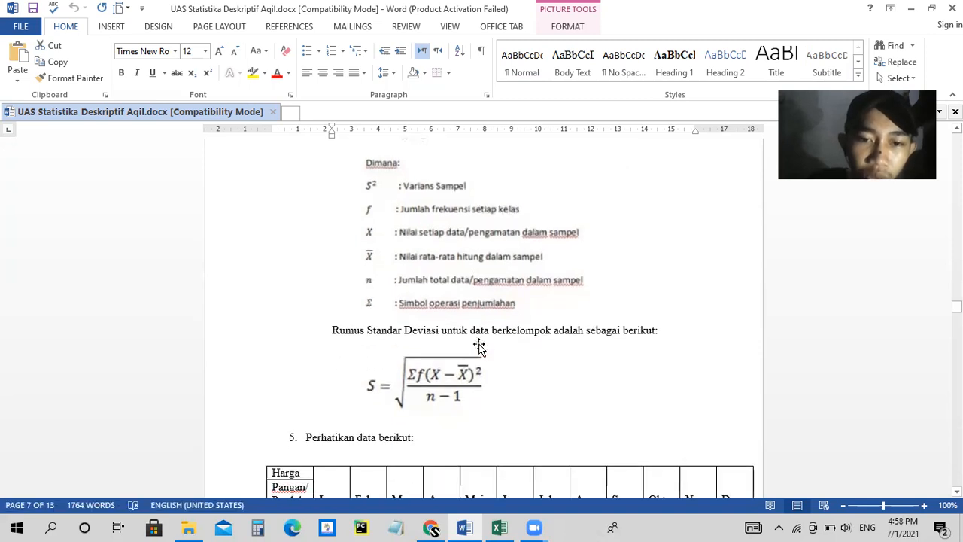
scroll(480, 344, "down", 3)
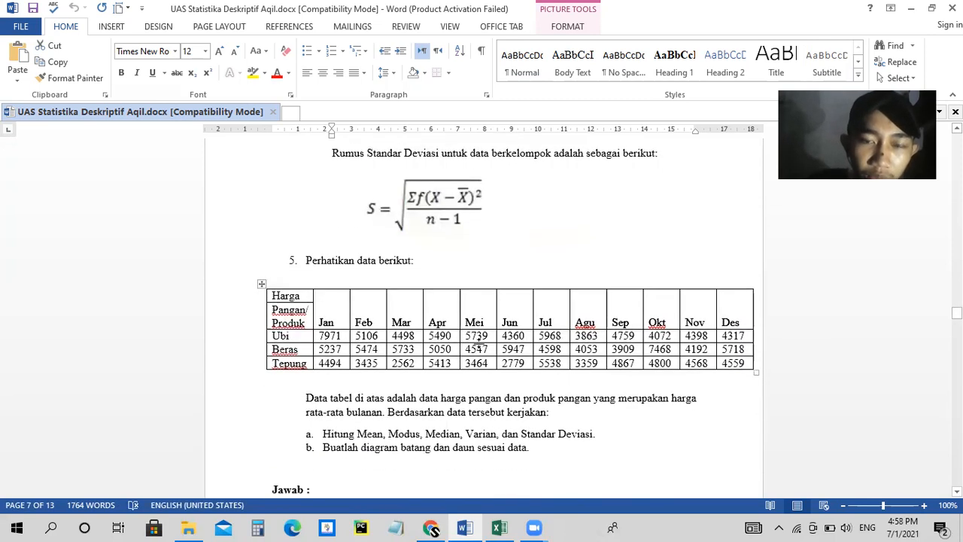
Read question 5's tasks a and b below the monthly food price table, and view the start of the Mean answer.
scroll(480, 343, "down", 1)
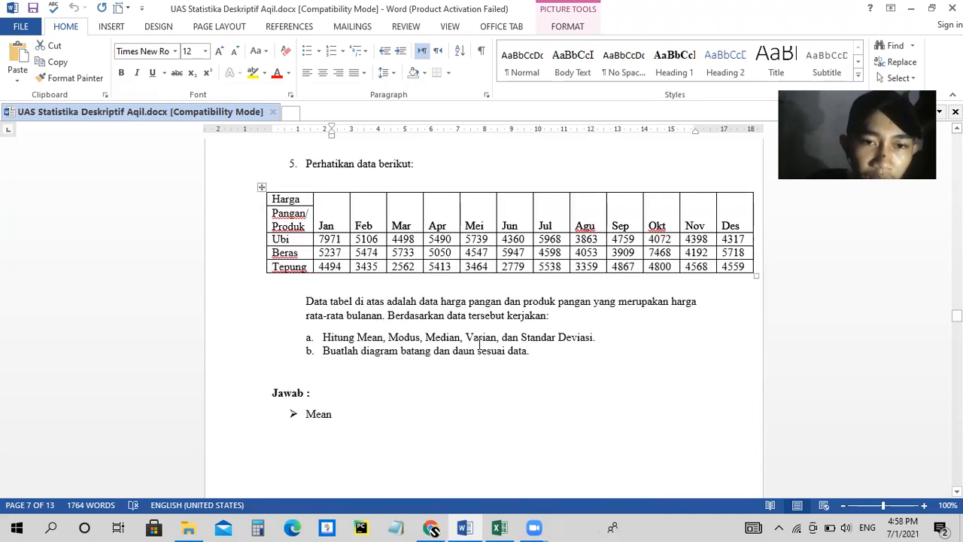
scroll(480, 344, "down", 1)
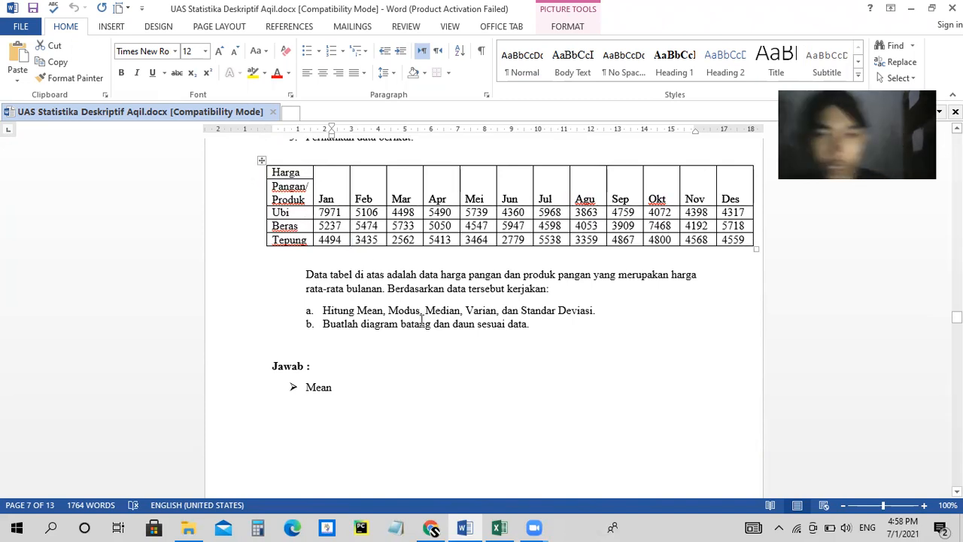
scroll(422, 320, "down", 1)
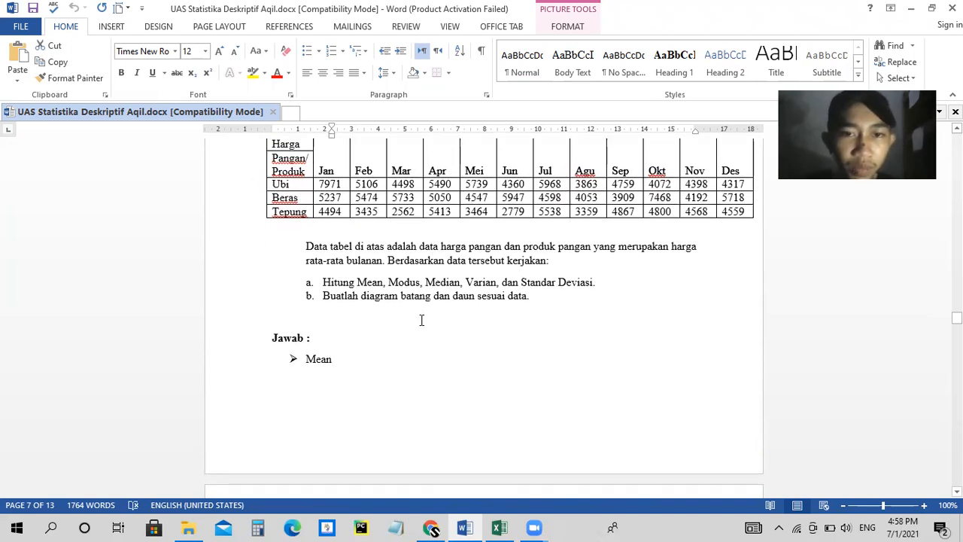
scroll(421, 319, "down", 7)
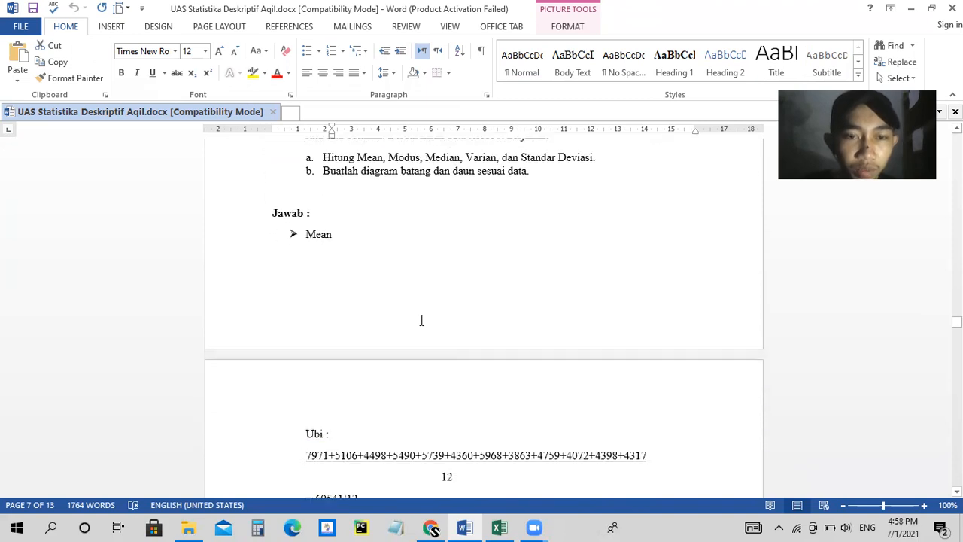
scroll(421, 319, "down", 5)
scroll(421, 320, "up", 6)
scroll(422, 320, "up", 6)
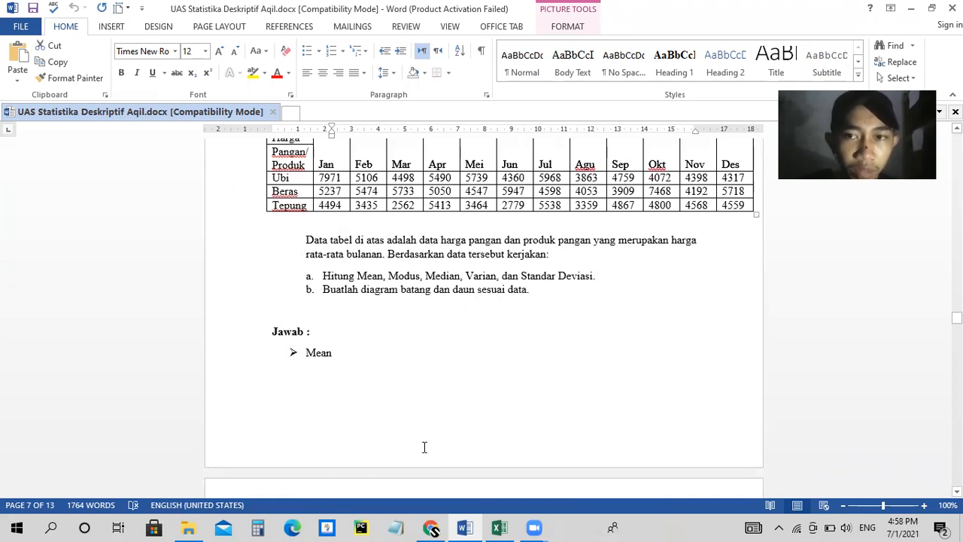
Compare the Ubi mean calculation with the monthly price table, and read the Beras mean calculation.
scroll(433, 468, "down", 10)
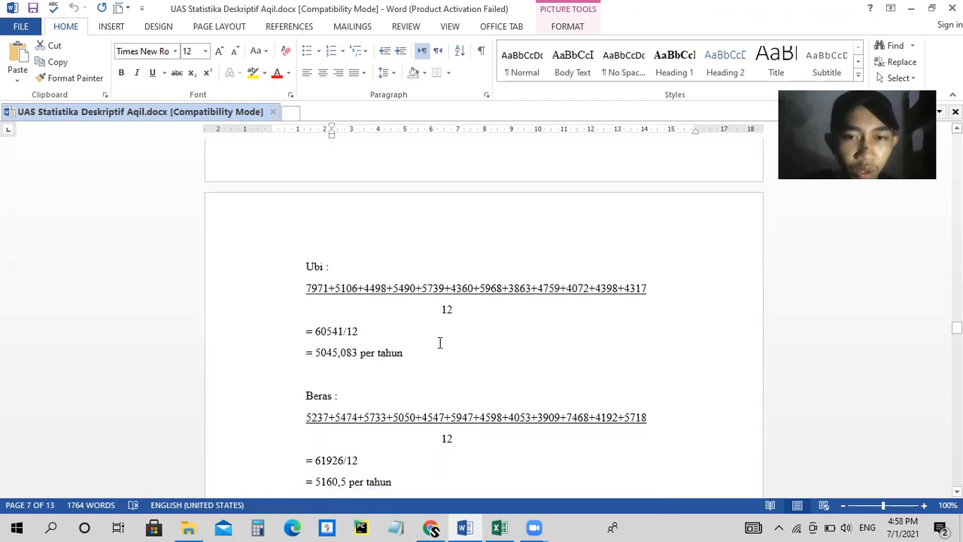
scroll(440, 343, "up", 10)
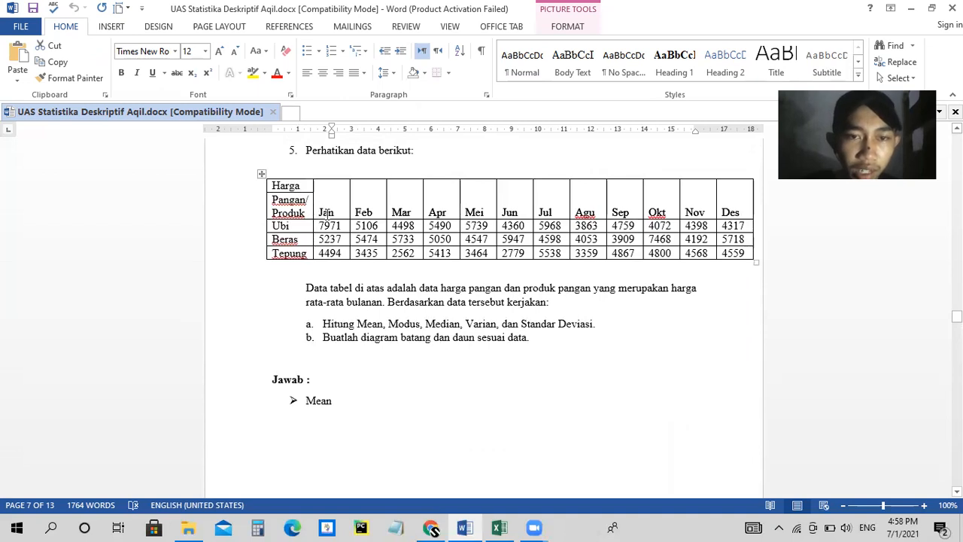
scroll(498, 408, "down", 5)
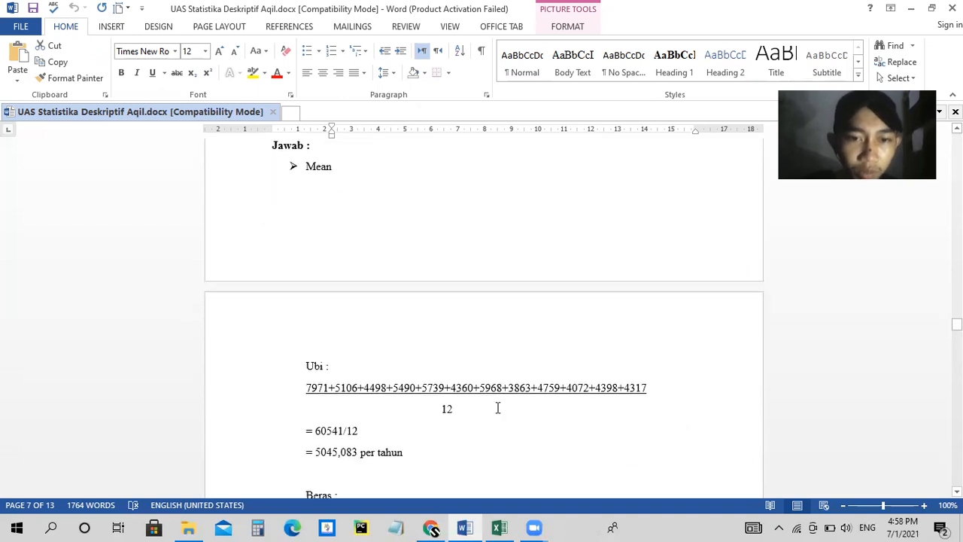
scroll(498, 408, "down", 1)
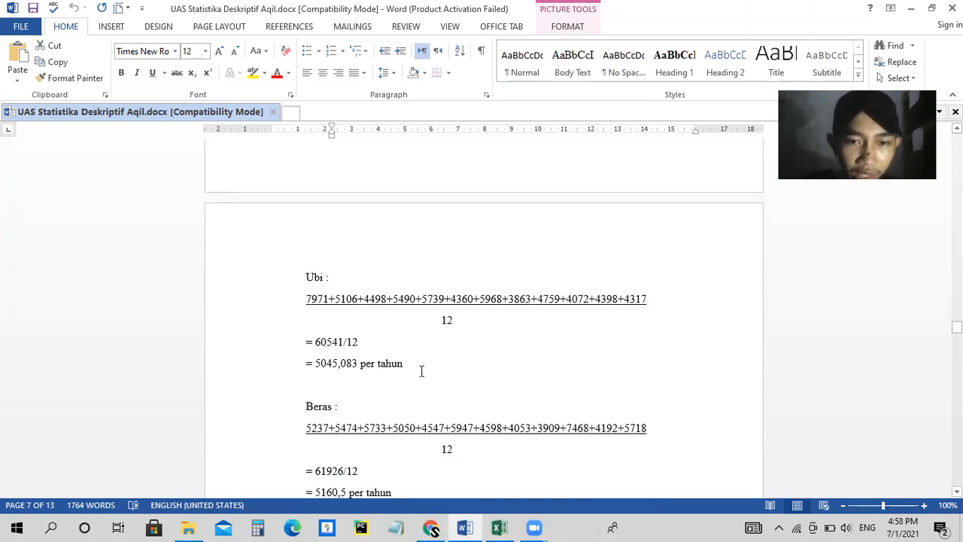
scroll(427, 374, "down", 4)
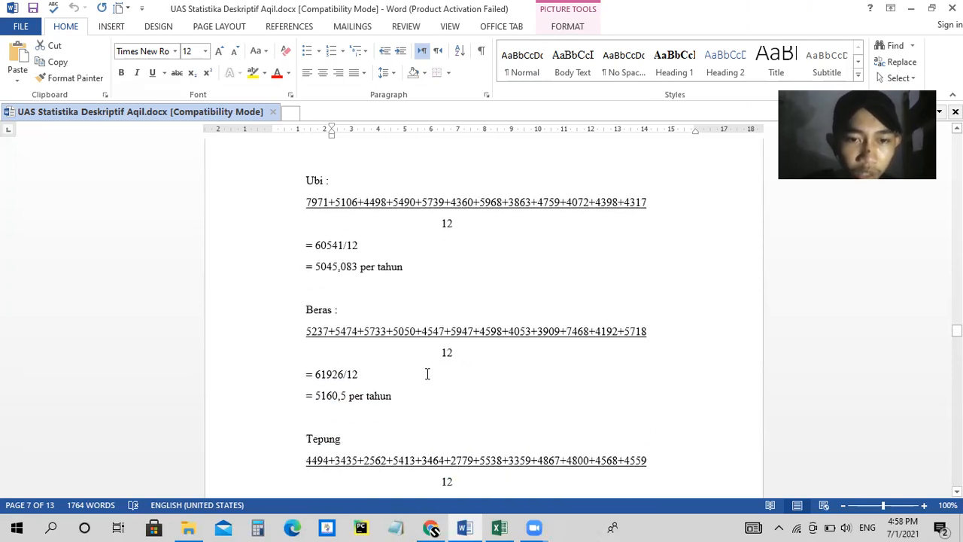
Read the Tepung mean calculation and the Median answers for Ubi and Beras, placing the cursor at the Ubi median result.
scroll(427, 374, "down", 7)
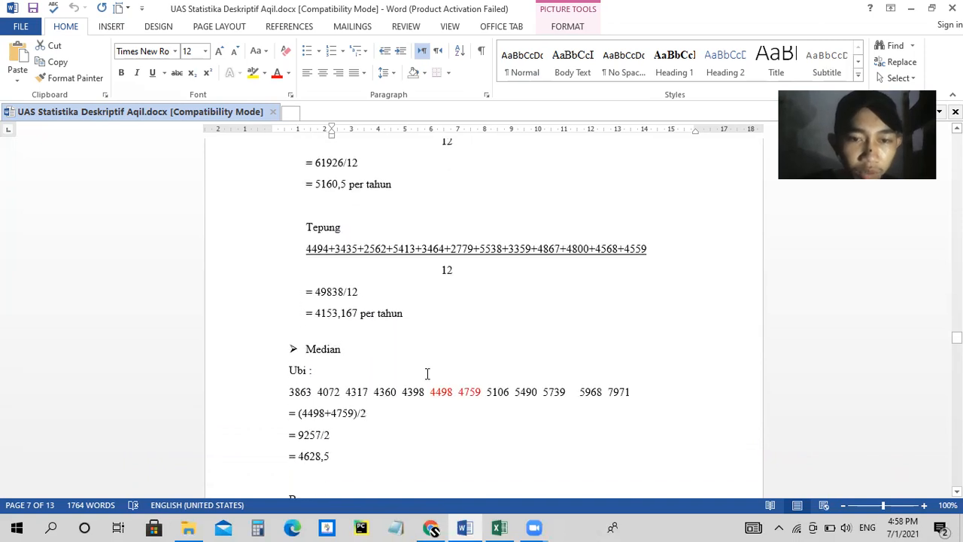
scroll(427, 374, "down", 1)
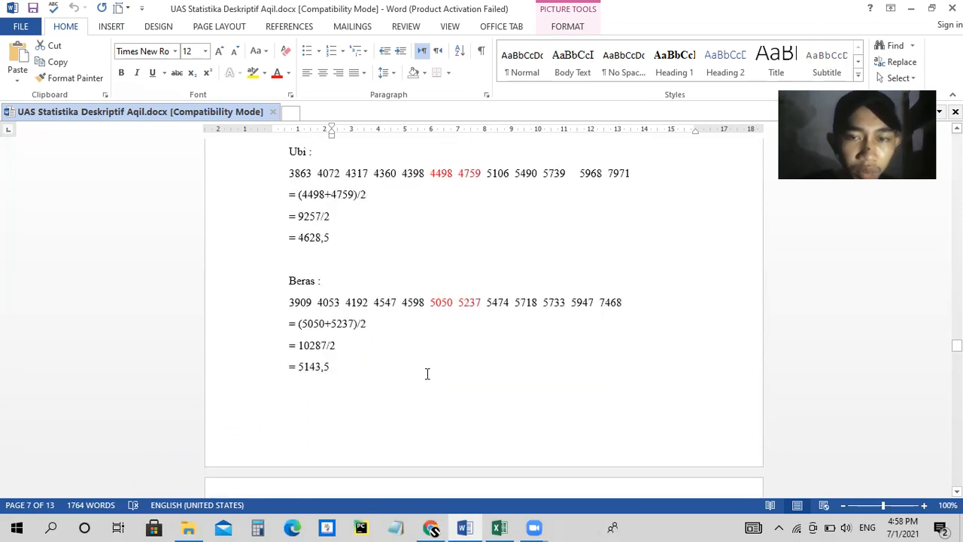
scroll(427, 374, "up", 6)
scroll(427, 374, "down", 1)
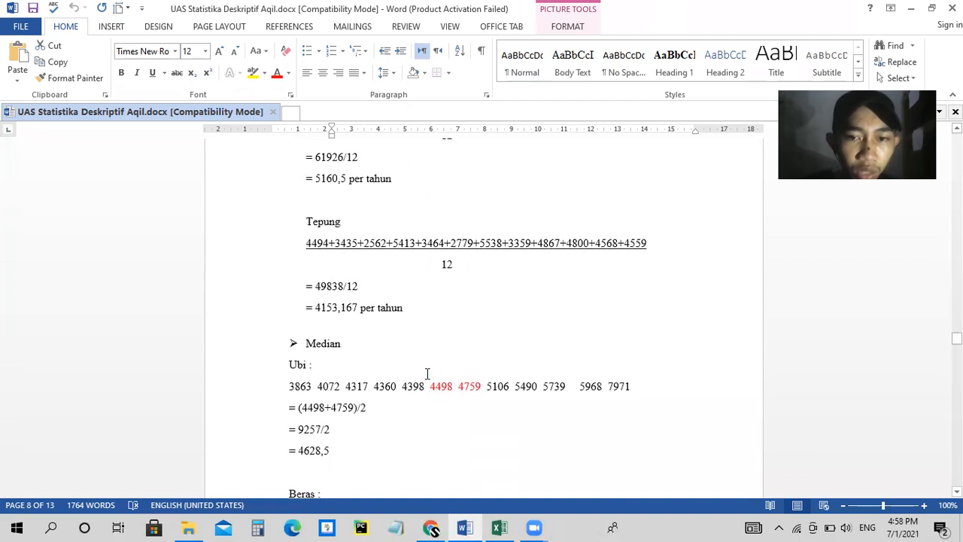
scroll(427, 374, "up", 6)
scroll(426, 374, "down", 4)
scroll(426, 374, "down", 5)
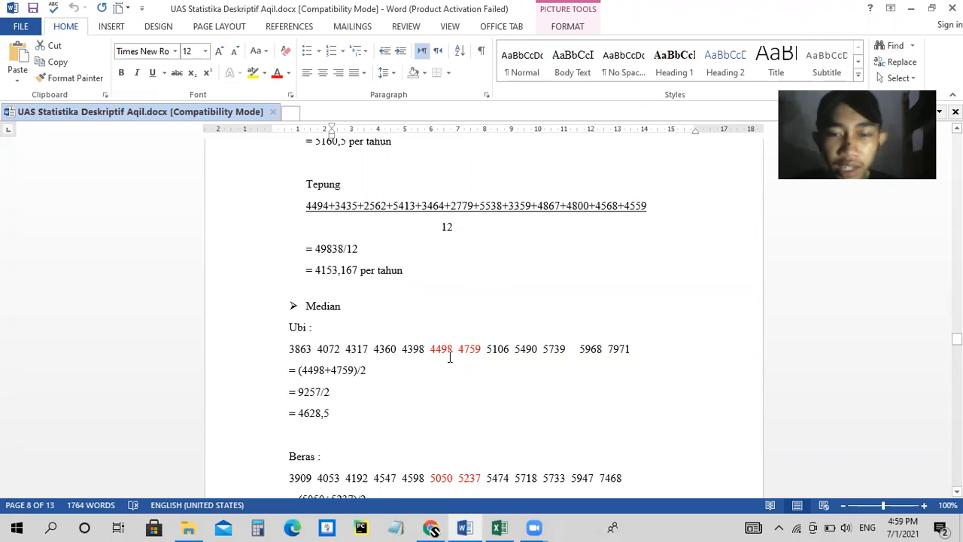
scroll(450, 358, "down", 1)
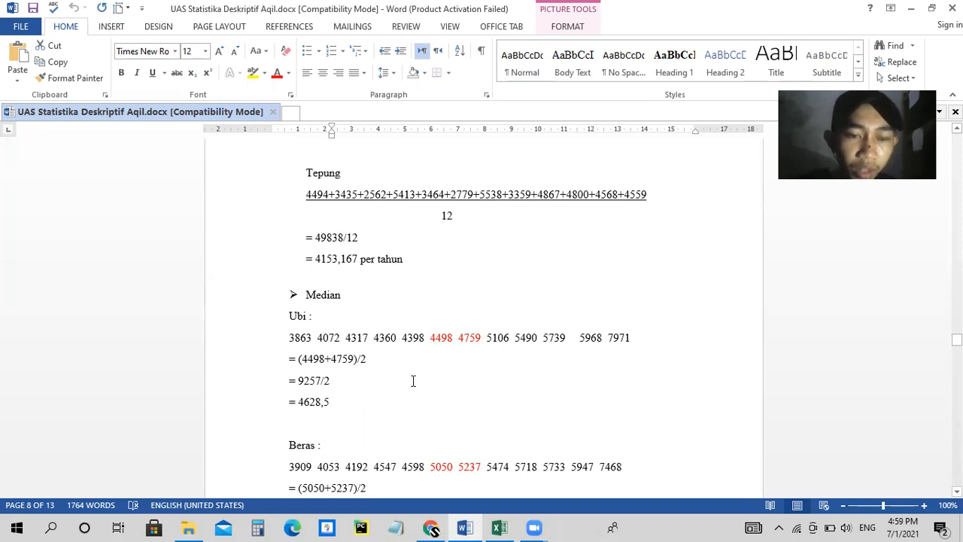
left_click(341, 404)
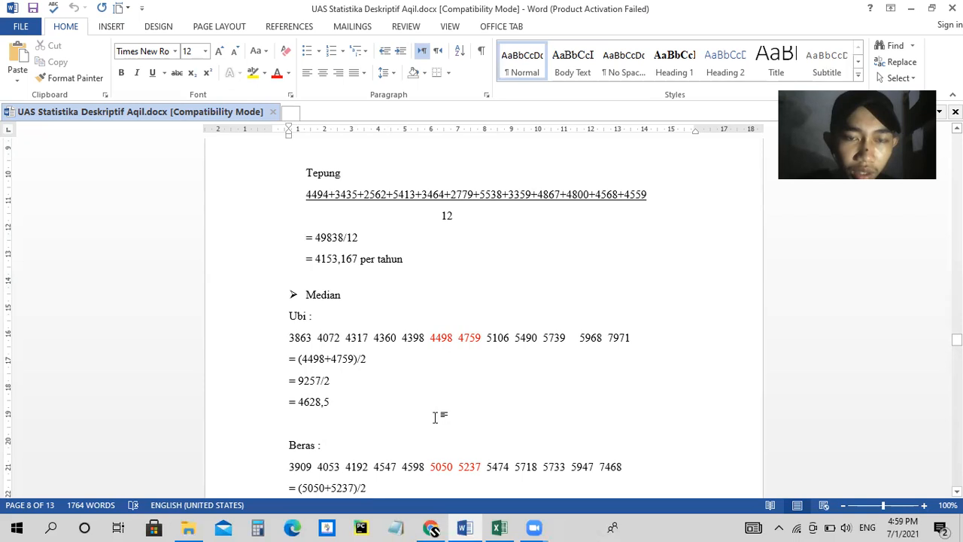
Examine the Varian section's Ubi table of values and squares, along with the sums listed under Jadi diketahui.
scroll(435, 417, "down", 8)
scroll(436, 417, "down", 9)
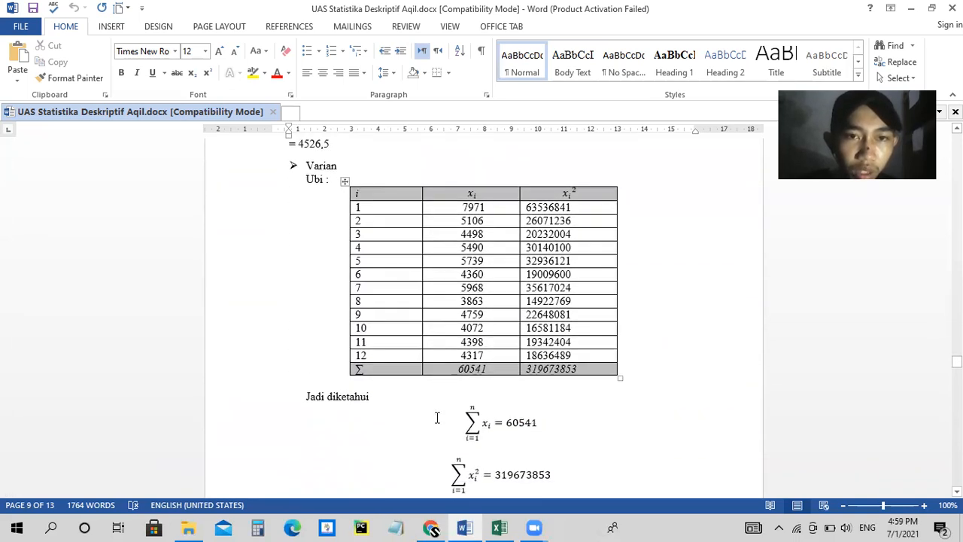
scroll(437, 417, "down", 1)
scroll(436, 417, "up", 3)
scroll(436, 417, "down", 1)
scroll(436, 417, "down", 7)
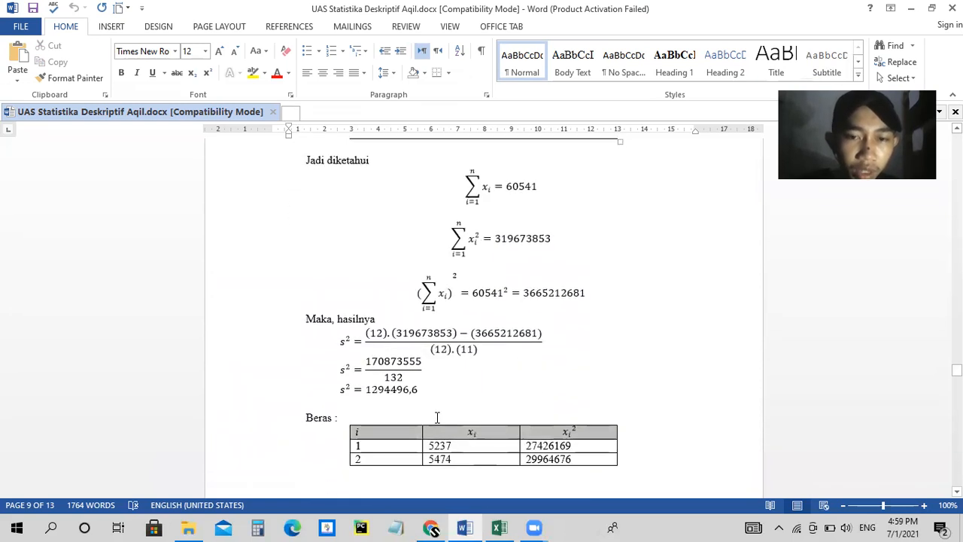
Read the Ubi variance calculation under Maka, hasilnya, and place the cursor in its formula lines.
scroll(437, 417, "up", 3)
scroll(436, 417, "down", 4)
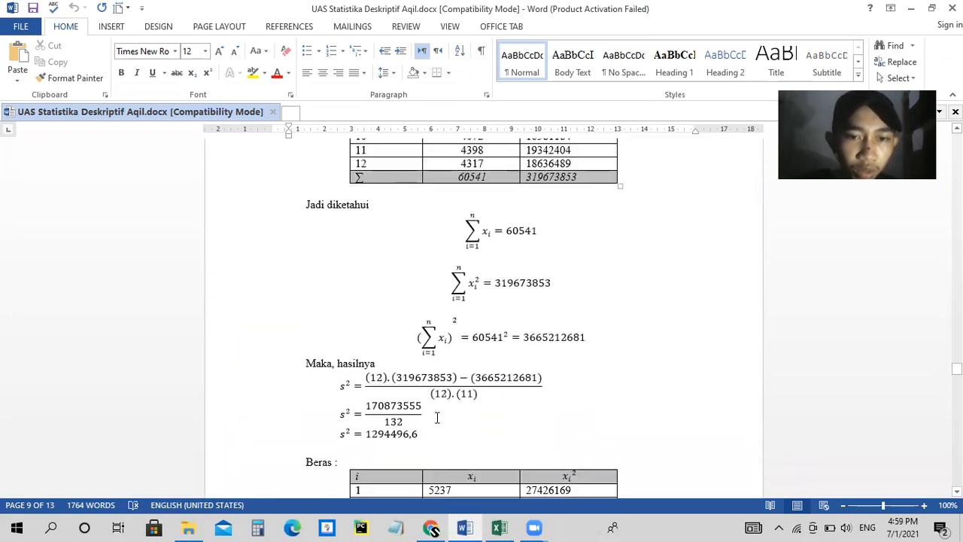
scroll(436, 417, "up", 3)
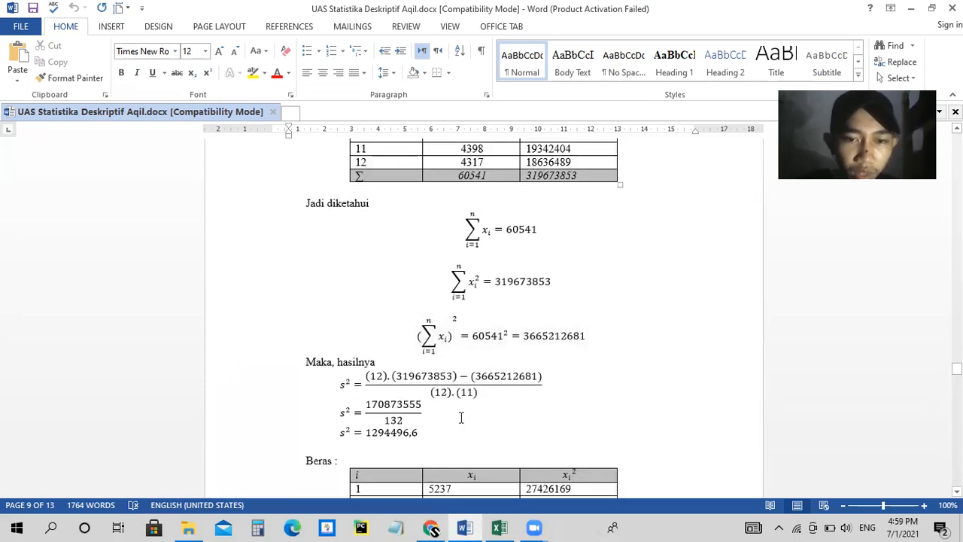
right_click(461, 417)
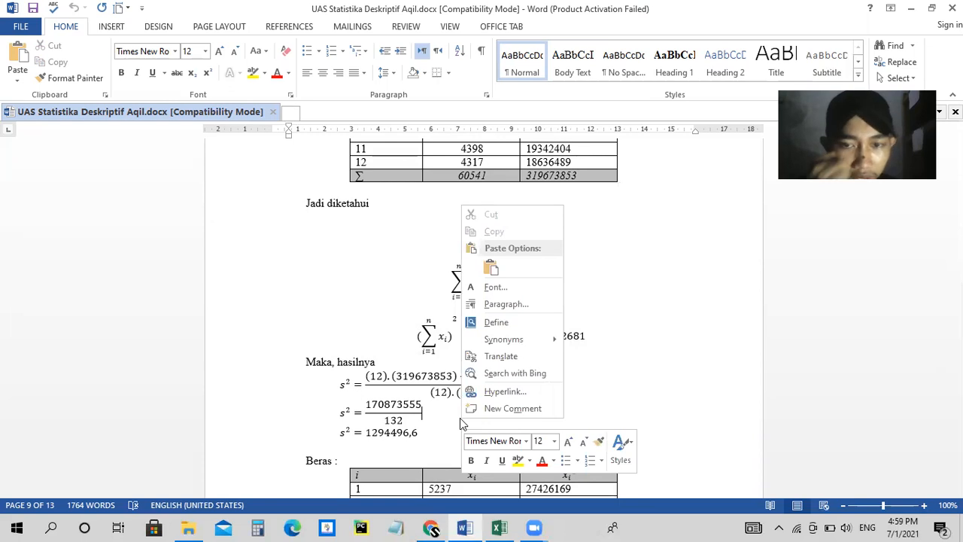
left_click(660, 359)
left_click(500, 384)
scroll(462, 436, "down", 4)
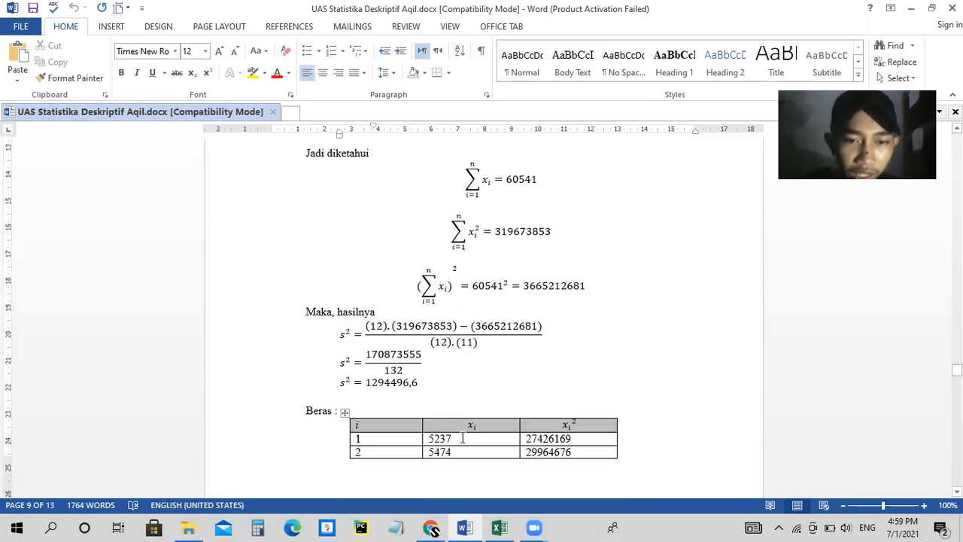
Examine the variance tables for Beras and Tepung and the Beras variance calculation.
scroll(462, 436, "down", 10)
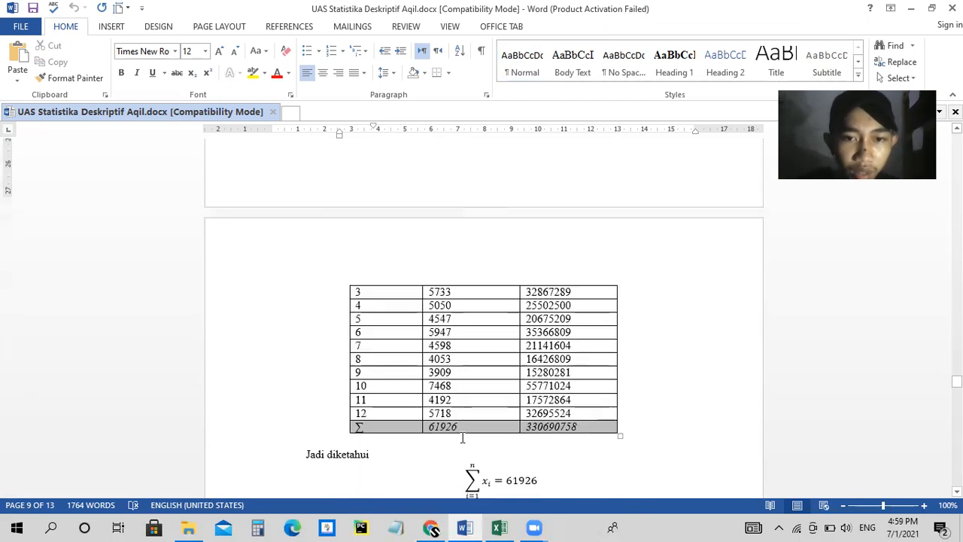
scroll(462, 436, "down", 15)
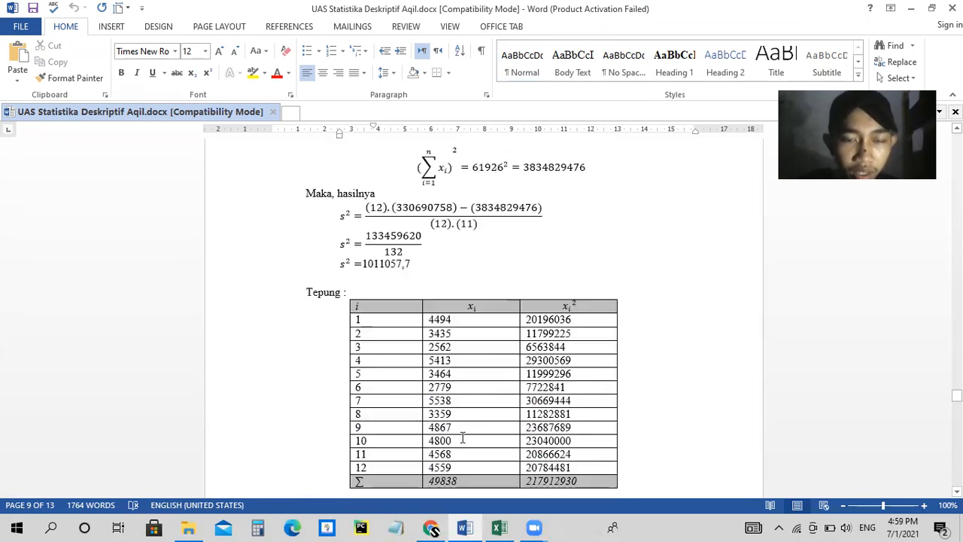
scroll(462, 436, "up", 13)
scroll(462, 437, "down", 19)
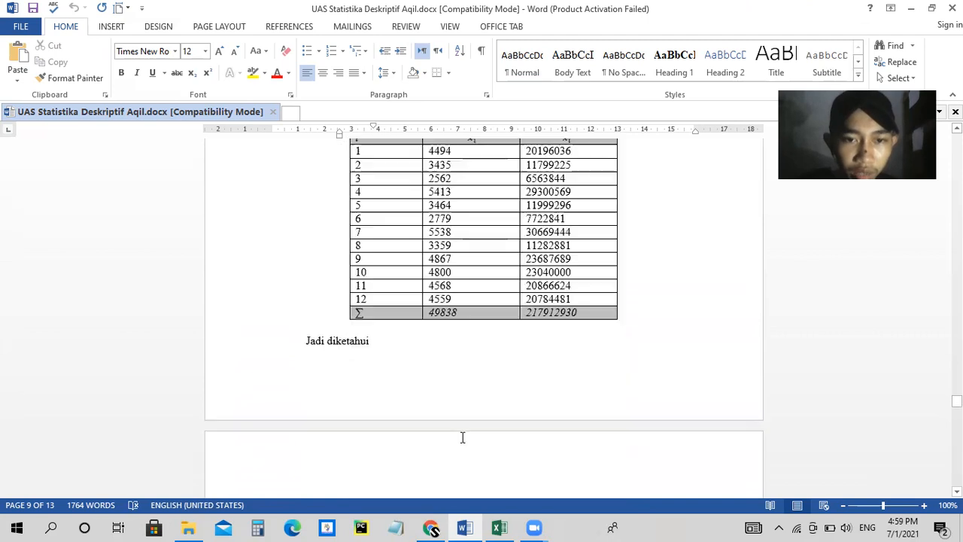
Read the Standar Deviasi answers for Ubi, Beras and Tepung.
scroll(462, 437, "down", 9)
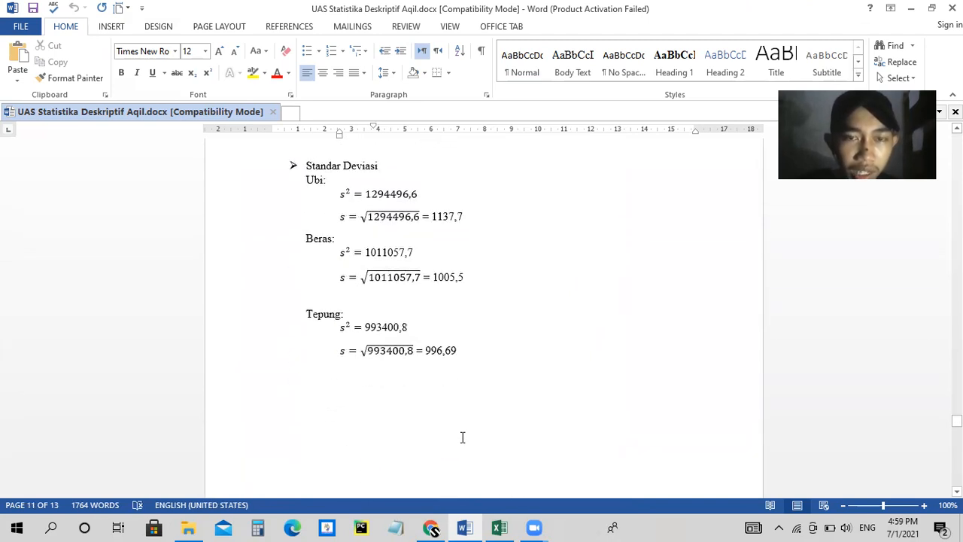
scroll(462, 438, "down", 2)
scroll(462, 438, "up", 3)
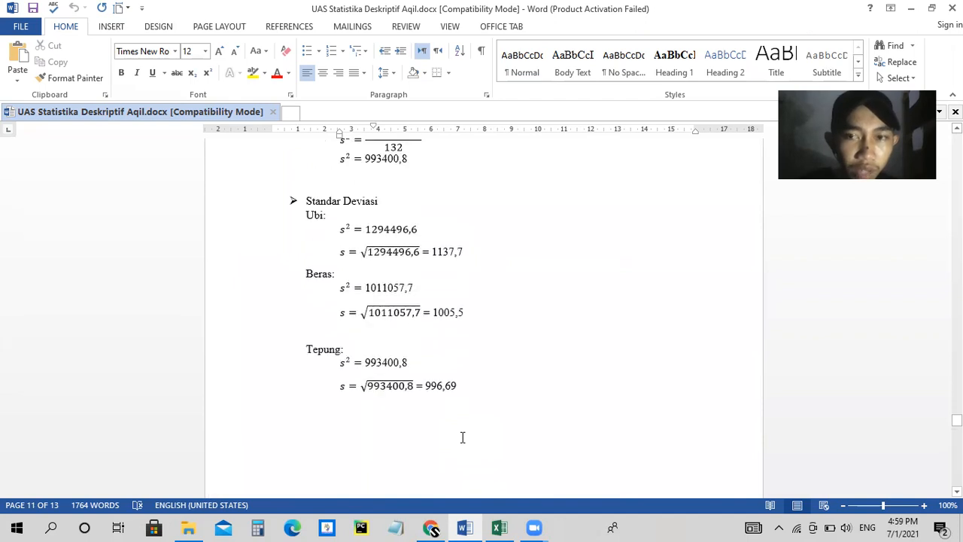
scroll(463, 437, "down", 3)
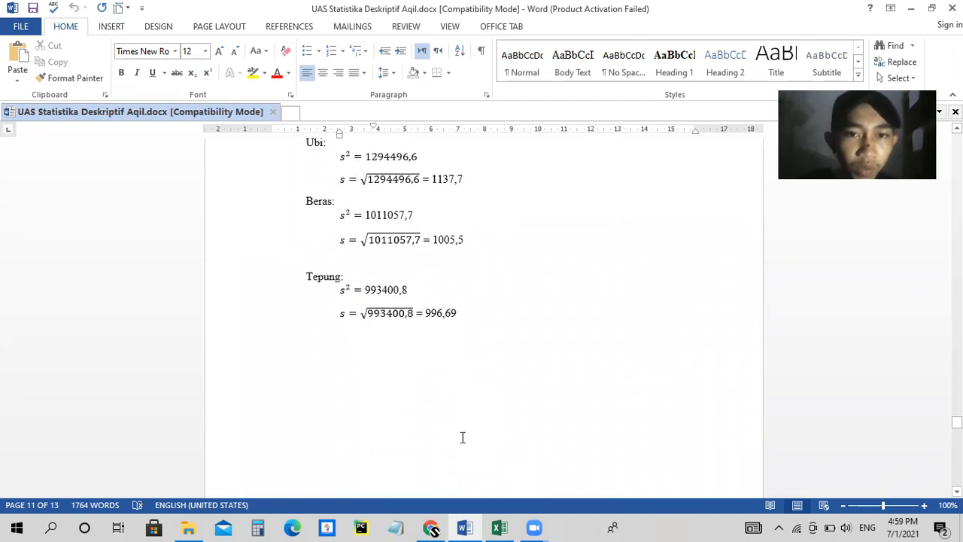
View the start of the Diagram batang section, and return to question 5's price table and tasks.
scroll(463, 437, "down", 12)
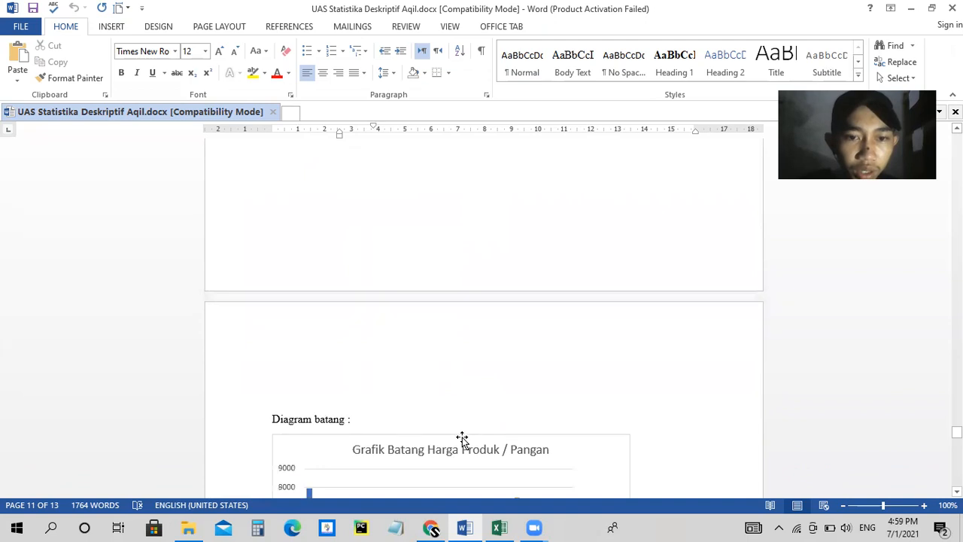
scroll(462, 440, "down", 4)
scroll(463, 438, "up", 15)
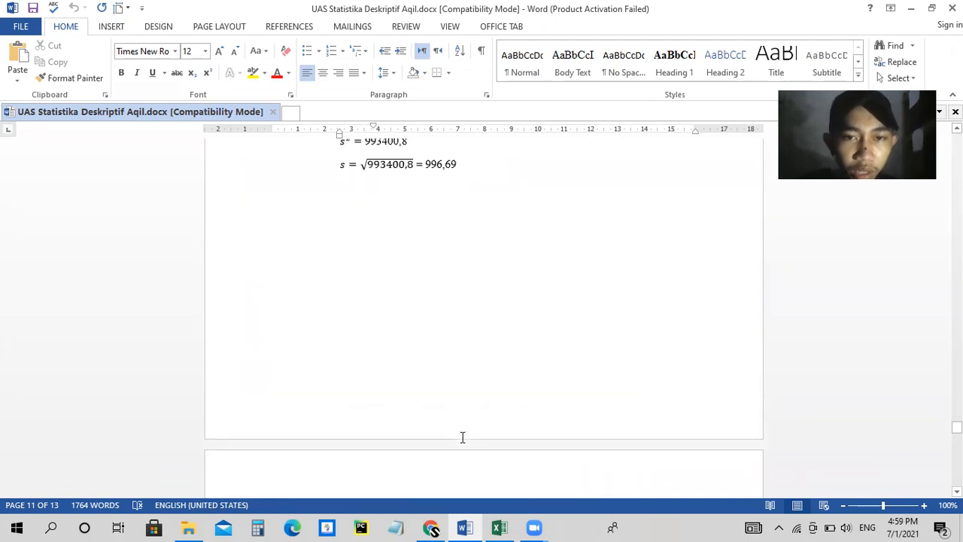
scroll(463, 437, "up", 20)
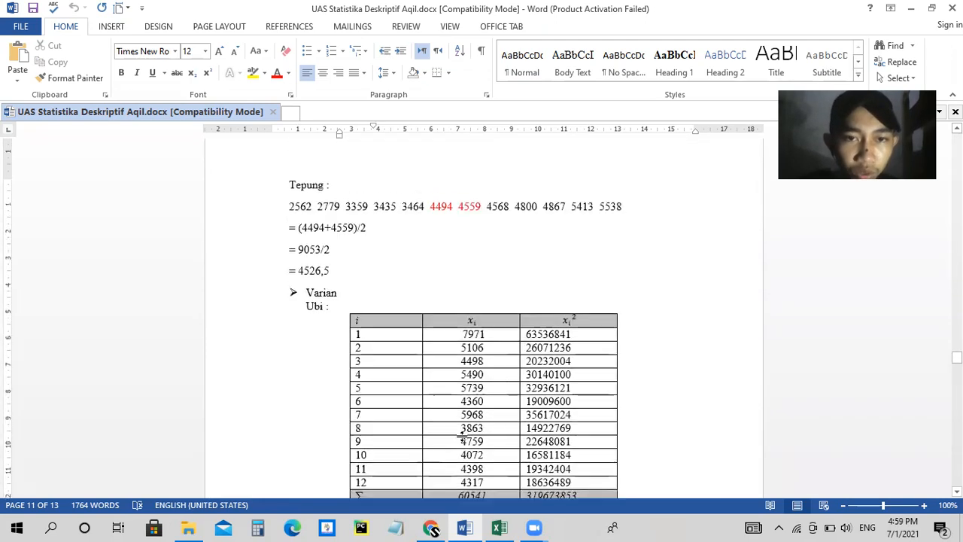
scroll(463, 437, "up", 10)
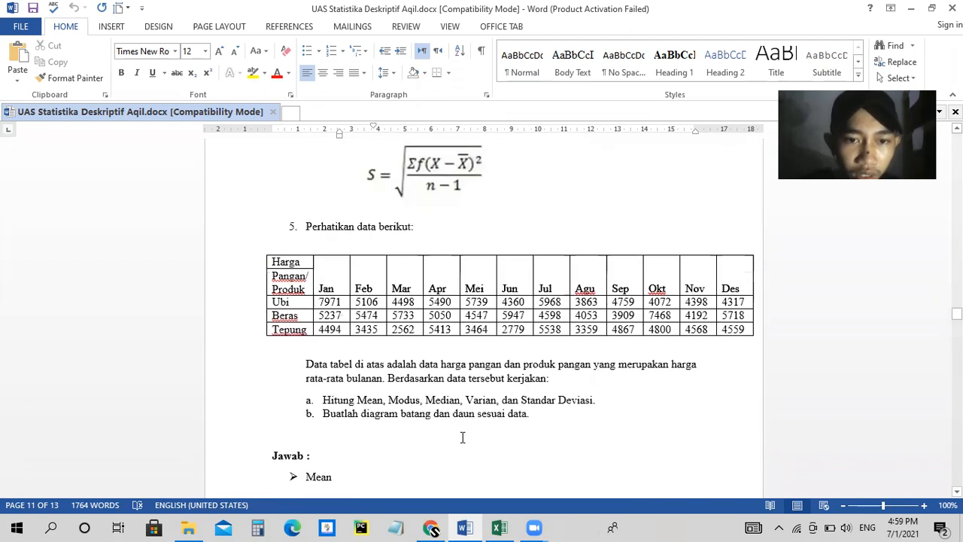
Review the Diagram batang chart and the start of the Diagram daun chart in question 5's answer.
scroll(463, 438, "down", 4)
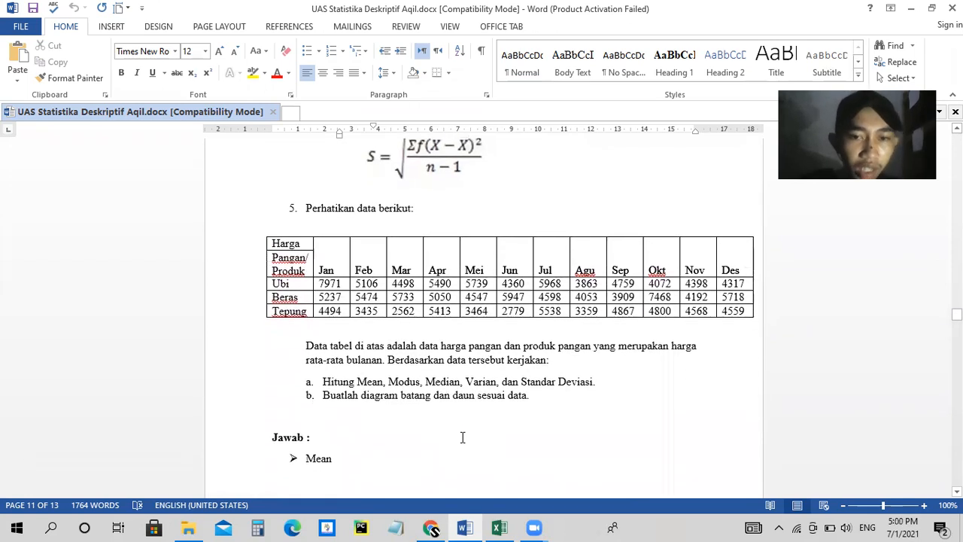
scroll(463, 437, "down", 20)
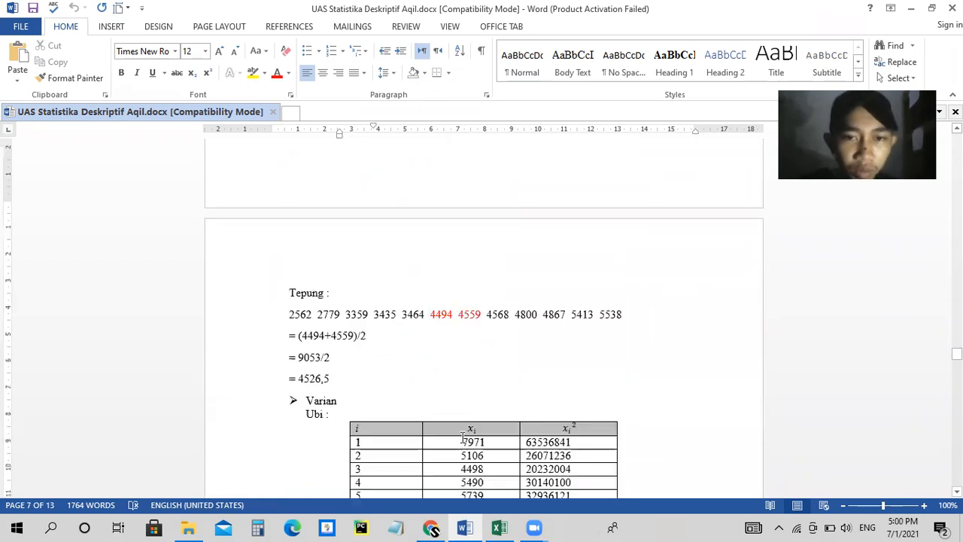
scroll(463, 438, "down", 20)
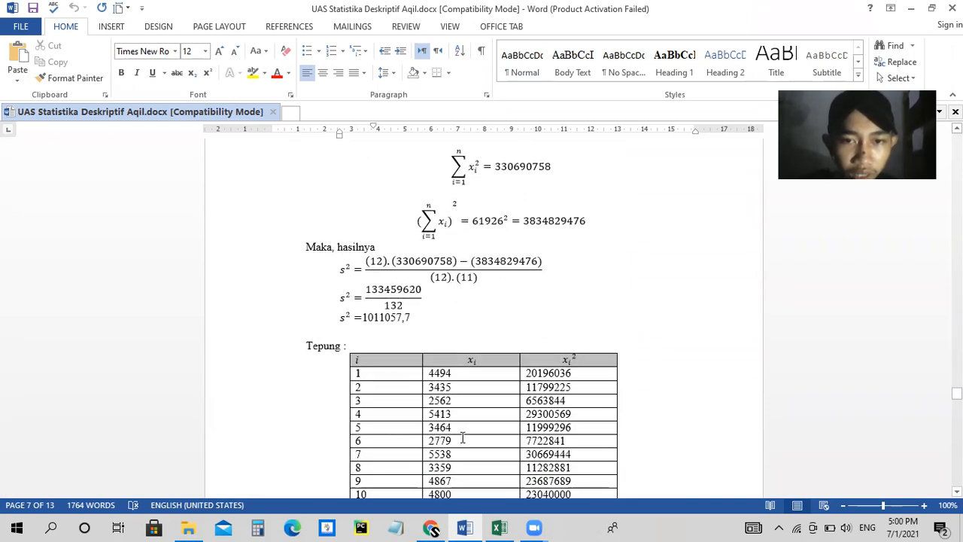
scroll(463, 437, "down", 15)
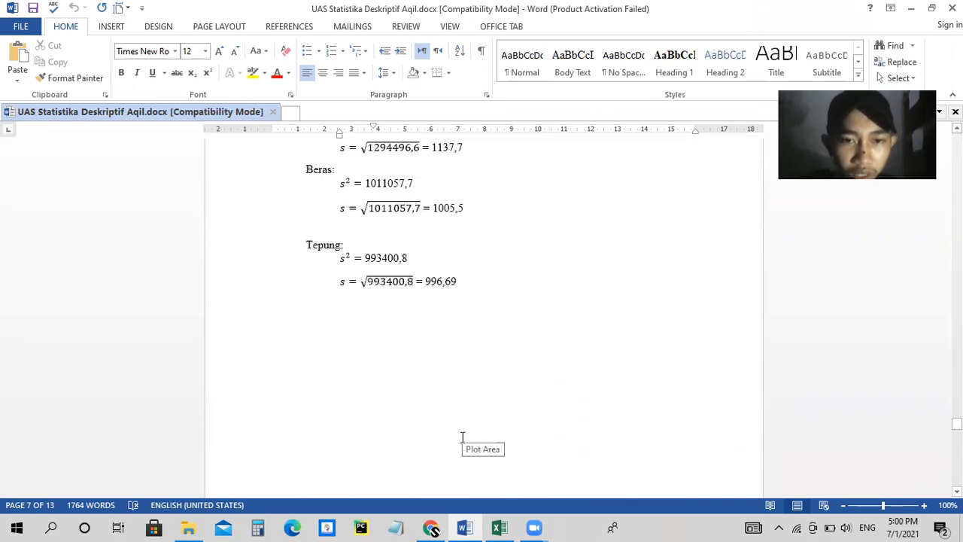
scroll(463, 438, "down", 9)
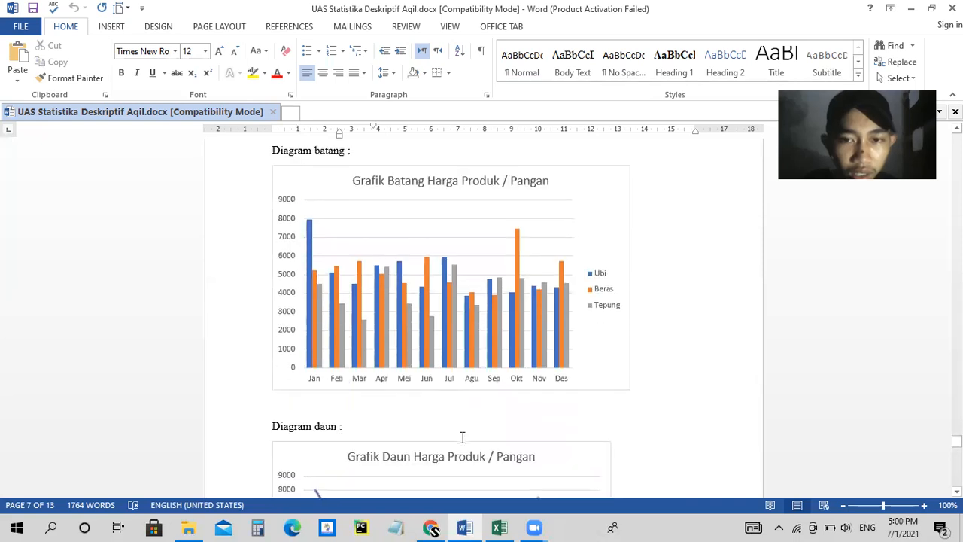
scroll(463, 437, "down", 1)
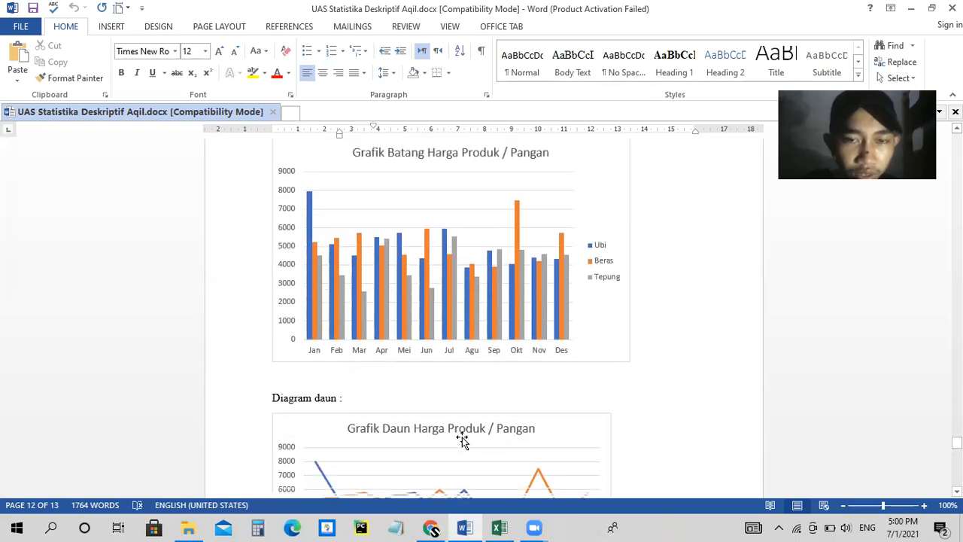
scroll(463, 439, "up", 1)
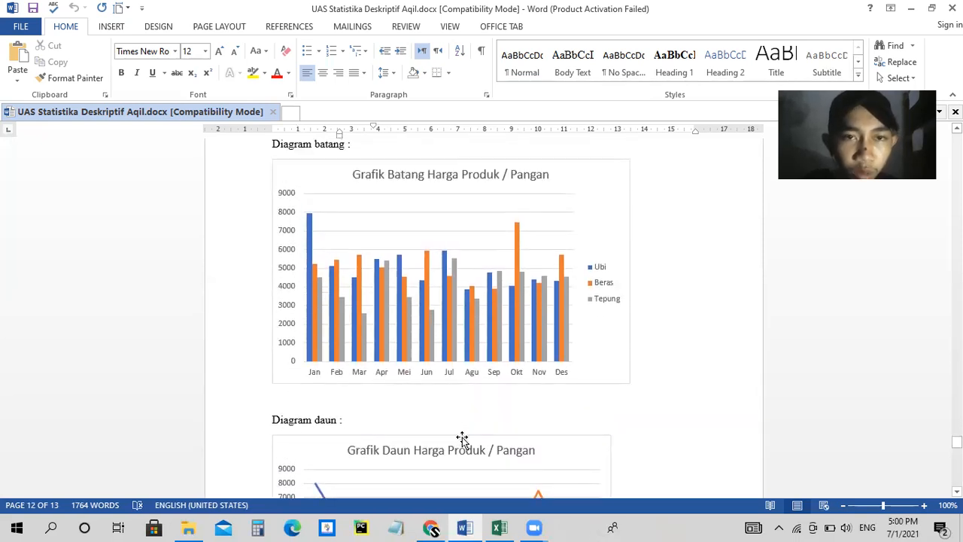
scroll(463, 438, "down", 3)
scroll(463, 437, "up", 3)
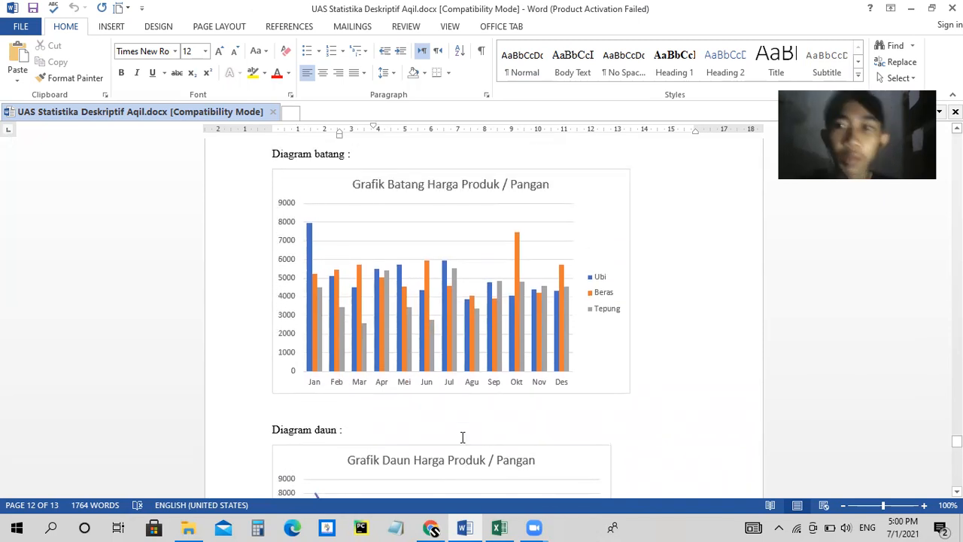
Copy question 5's whole monthly food price table and paste it into the Excel transaksi sheet starting at cell A37.
scroll(462, 439, "up", 20)
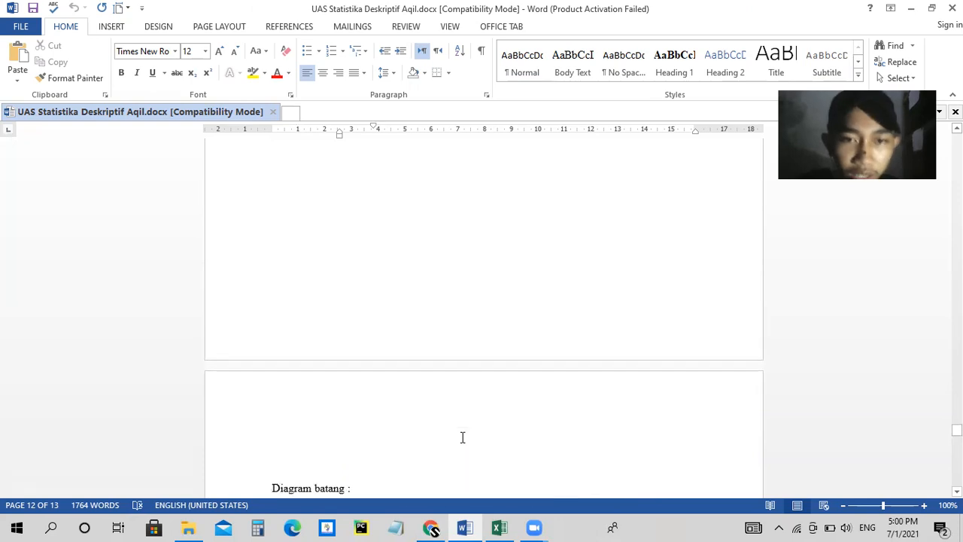
scroll(463, 437, "up", 20)
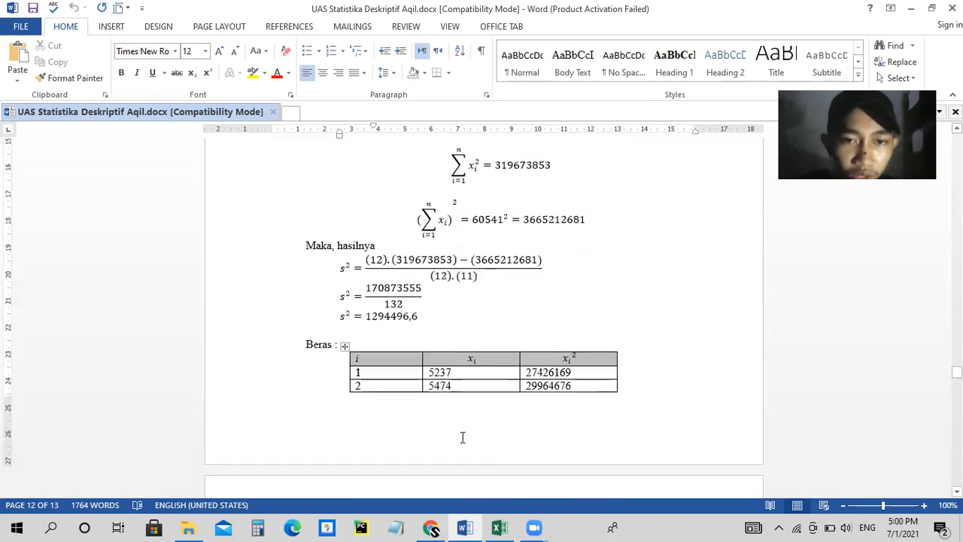
scroll(463, 438, "up", 12)
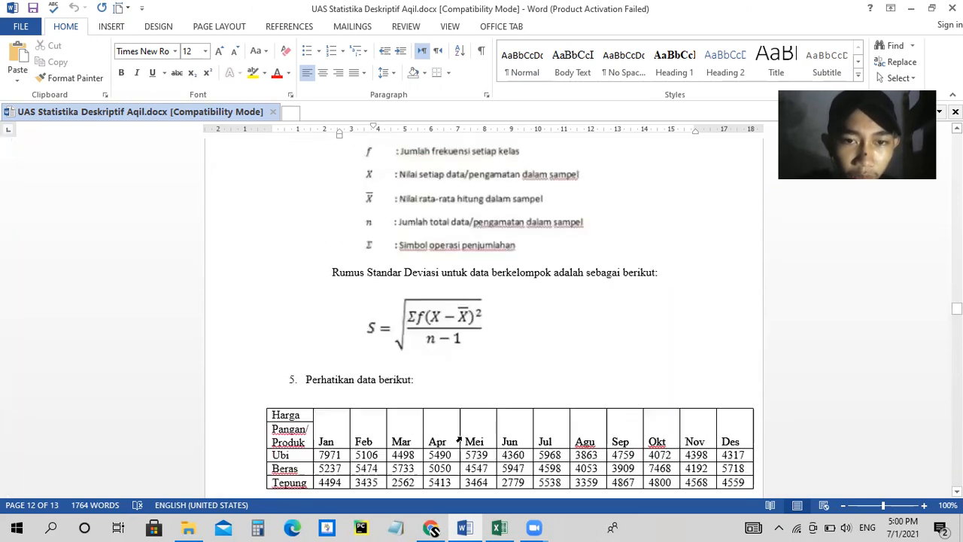
scroll(463, 438, "down", 5)
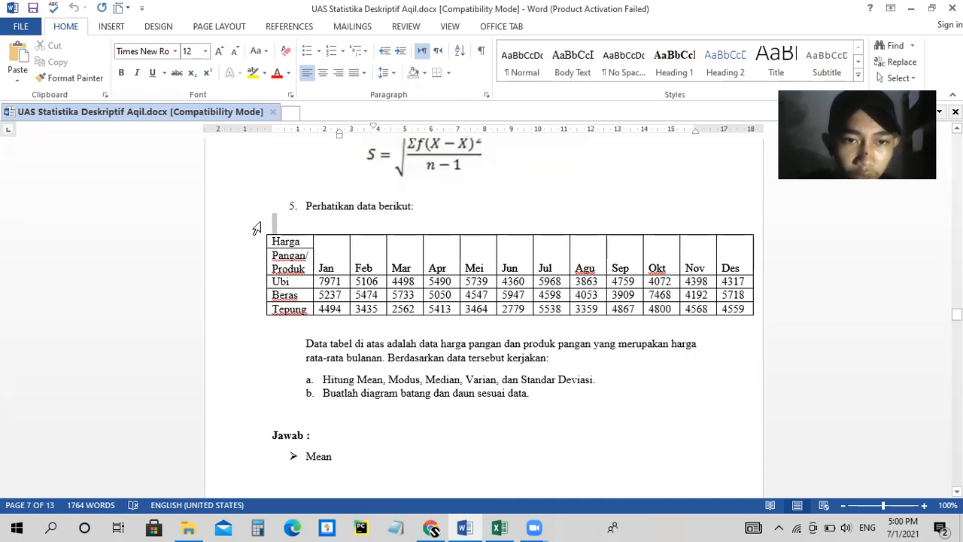
left_click(258, 244)
left_click(261, 230)
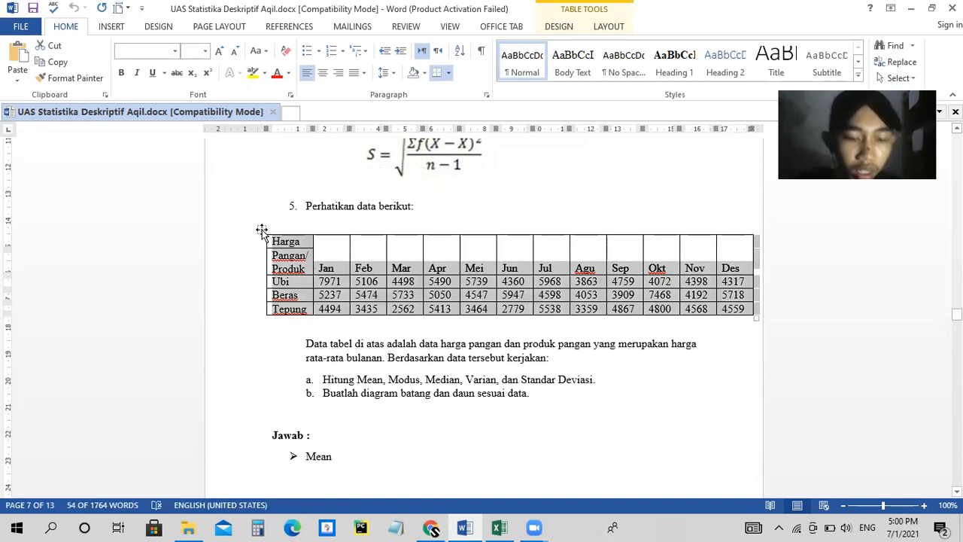
key("alt+Tab")
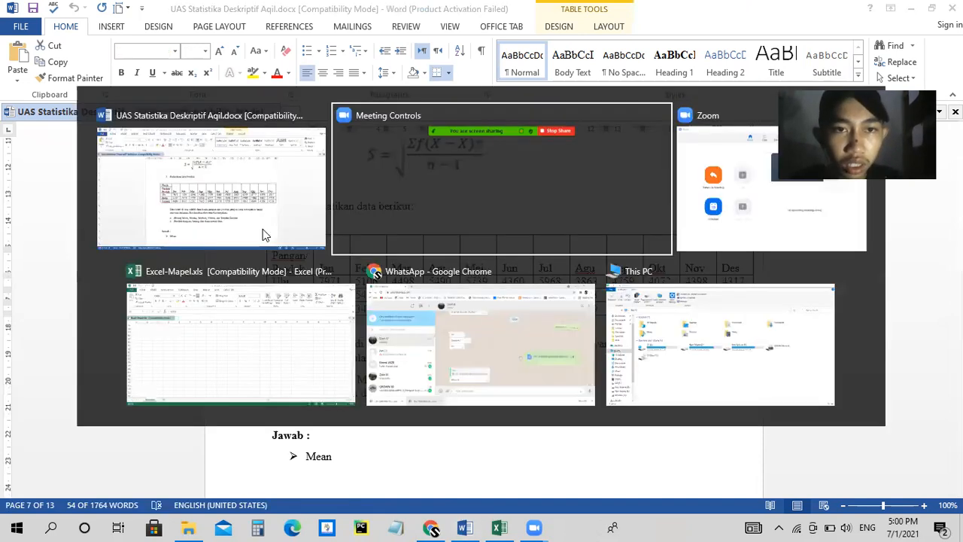
key("Tab")
key("Tab")
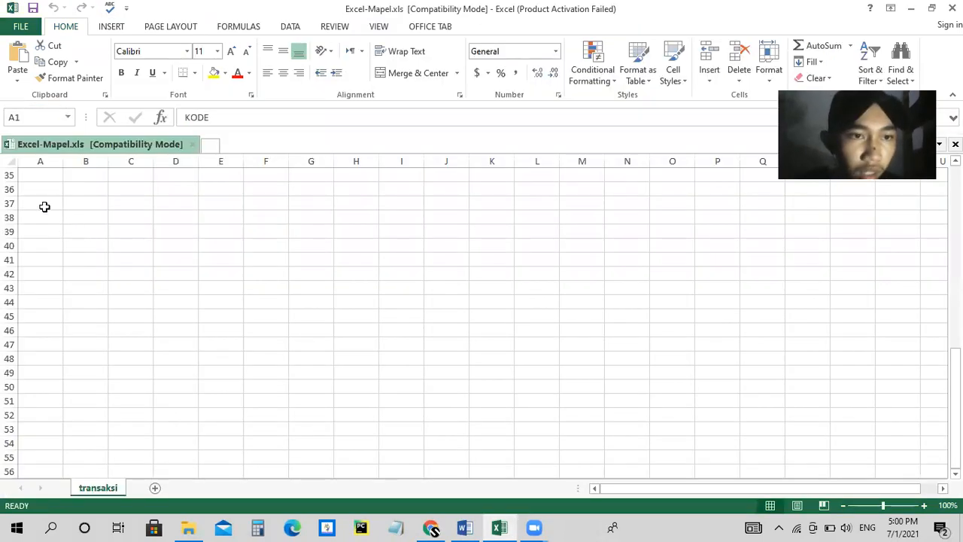
left_click(44, 206)
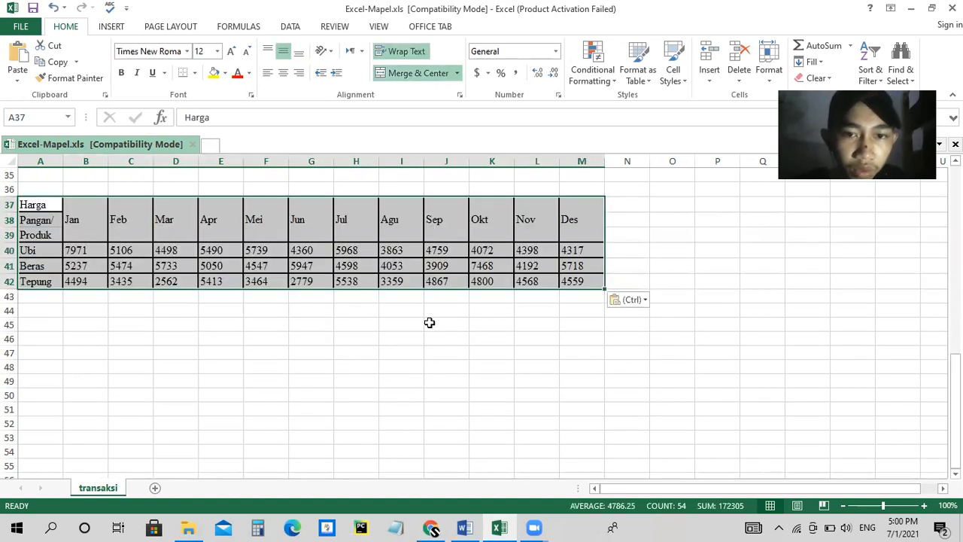
left_click(302, 315)
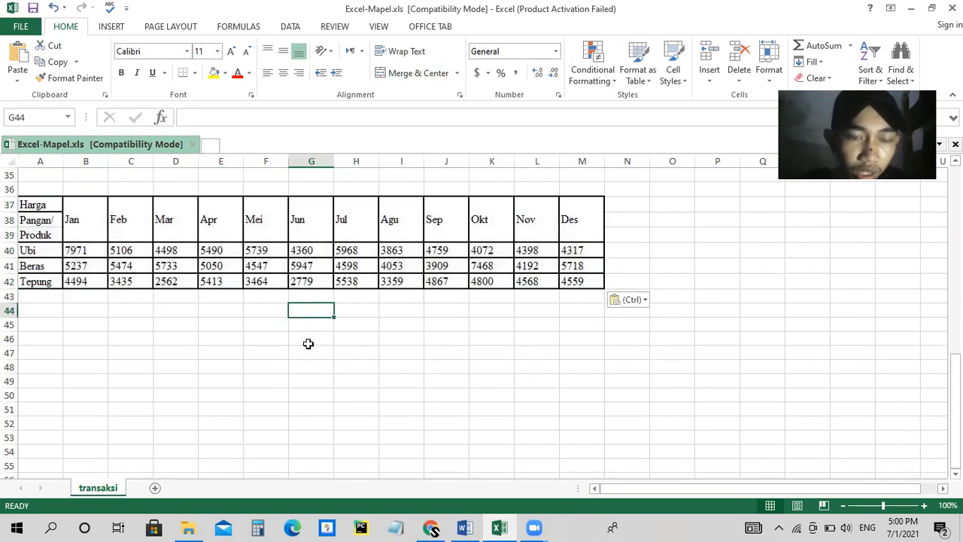
Insert a blank 2-D clustered column chart from an empty cell and move it just below the price table.
left_click(314, 336)
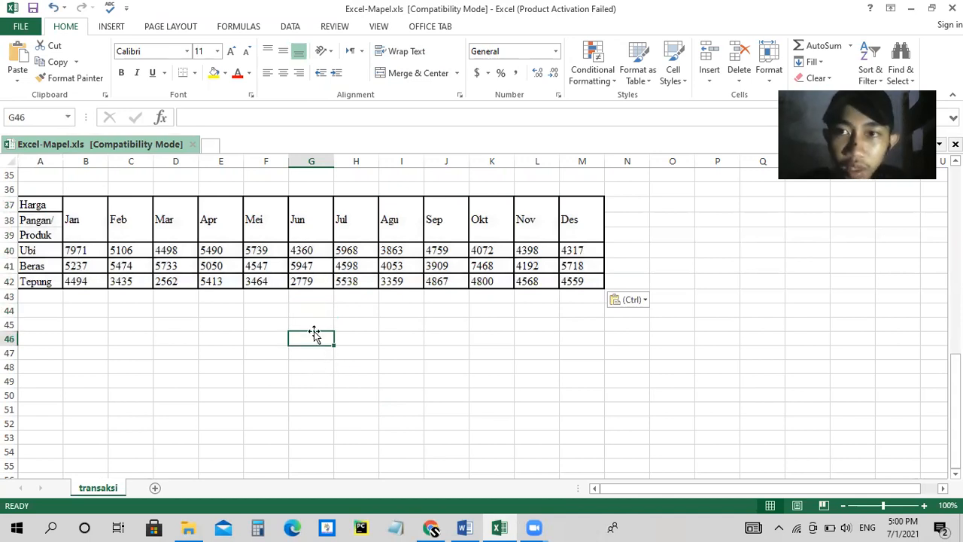
left_click(111, 27)
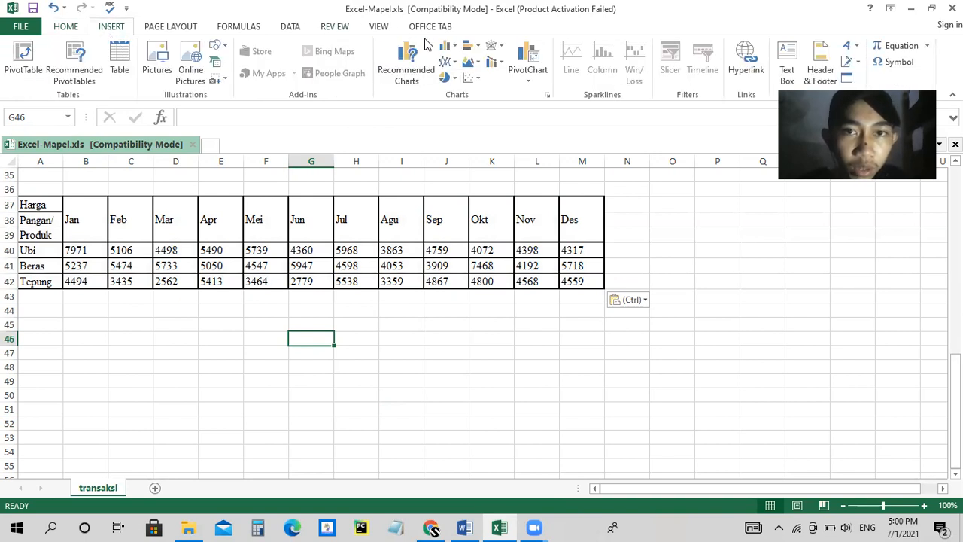
left_click(450, 47)
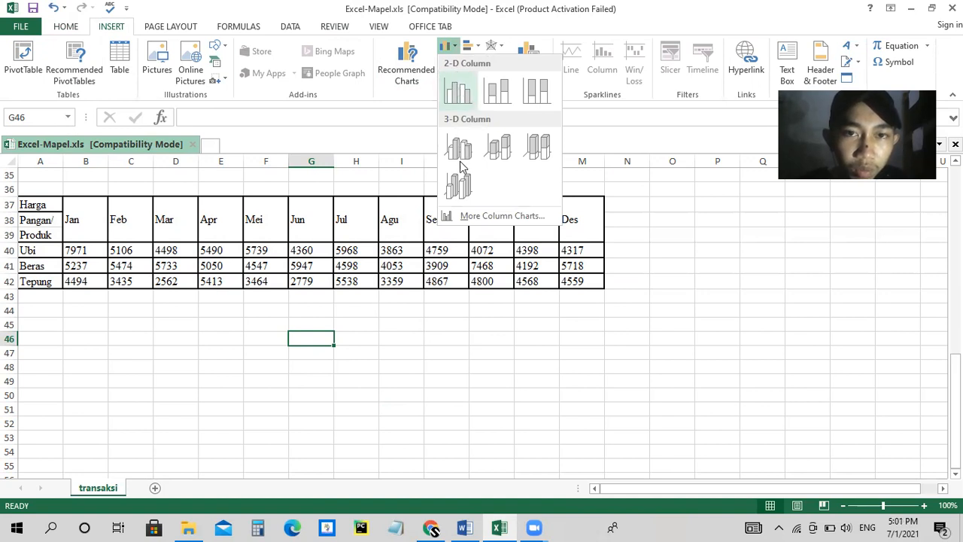
left_click(475, 239)
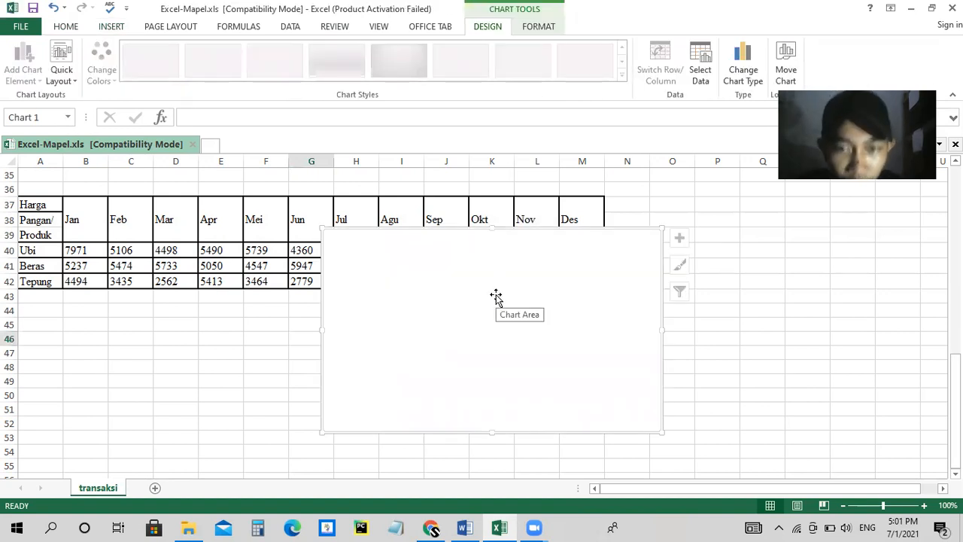
left_click_drag(496, 294, 421, 371)
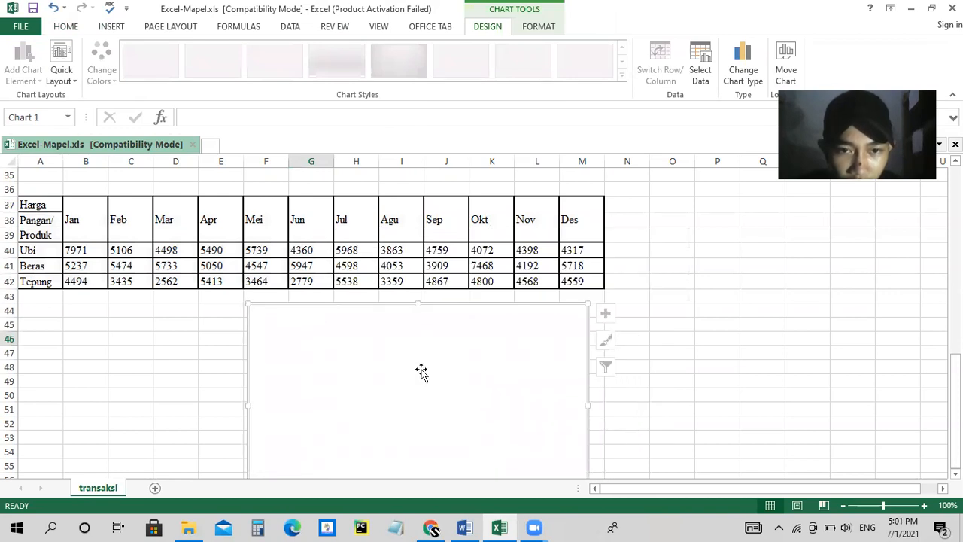
scroll(422, 371, "down", 2)
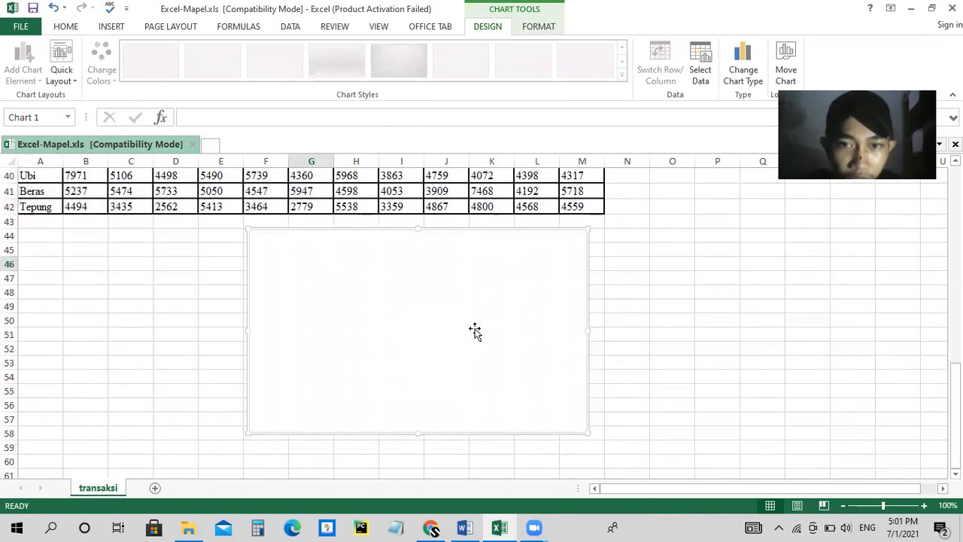
Add the Ubi series to the chart's data source, with its name from A40 and values from B40:M40.
left_click(703, 83)
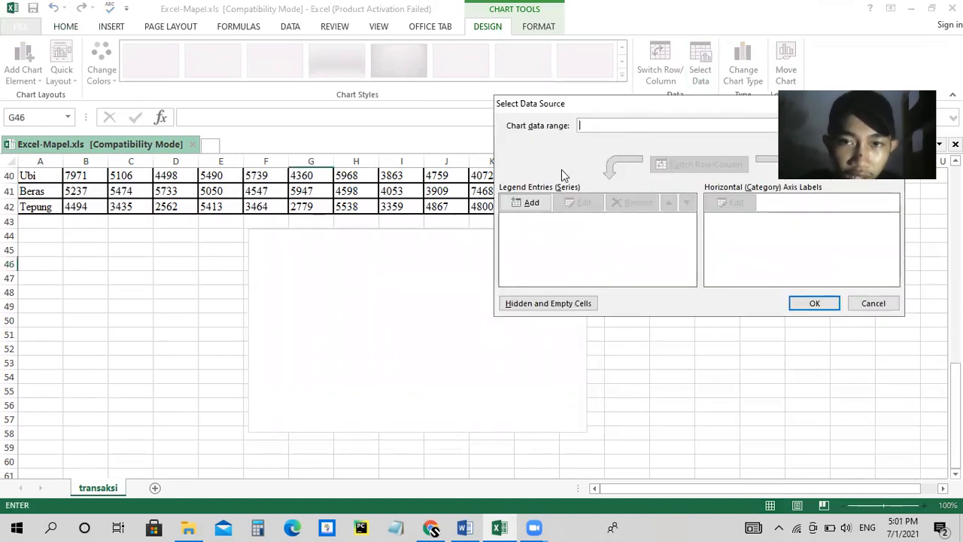
left_click(513, 205)
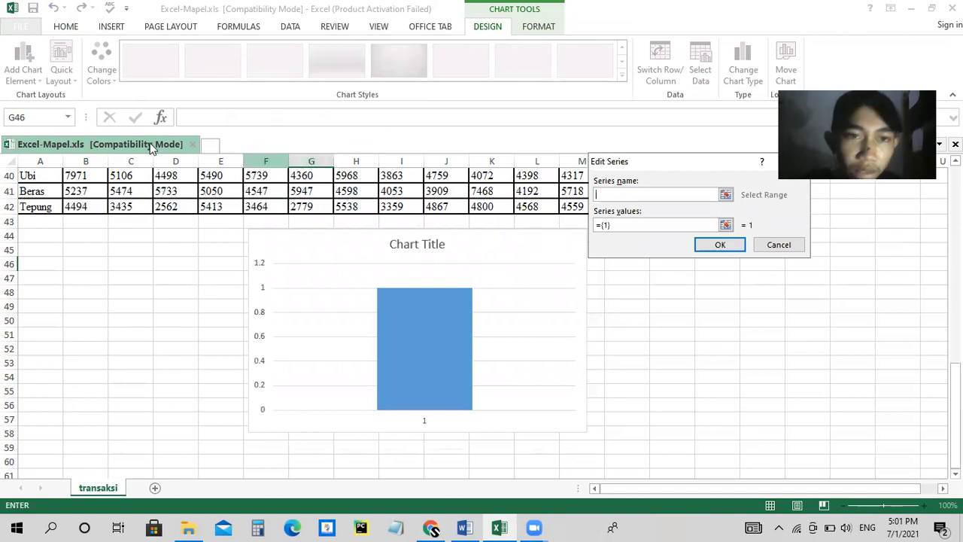
left_click(43, 177)
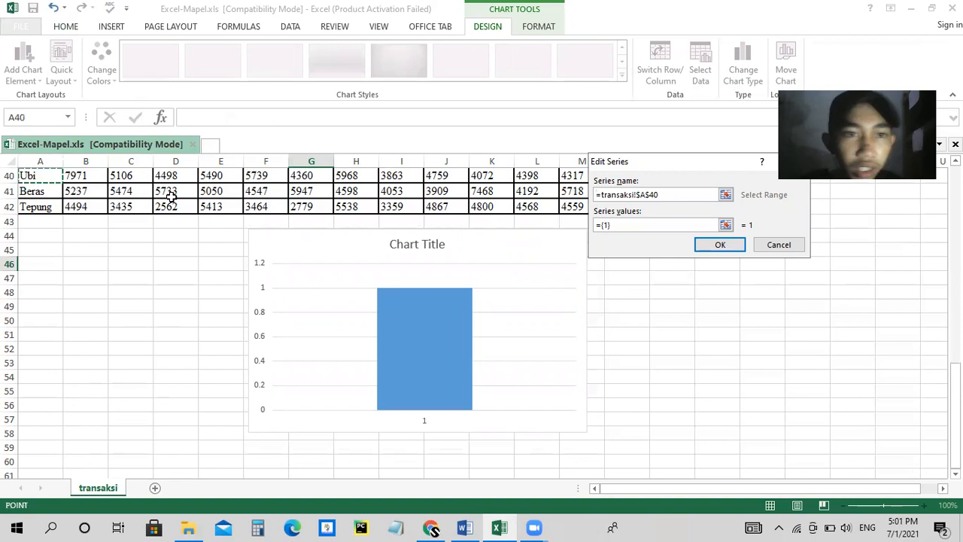
left_click(725, 225)
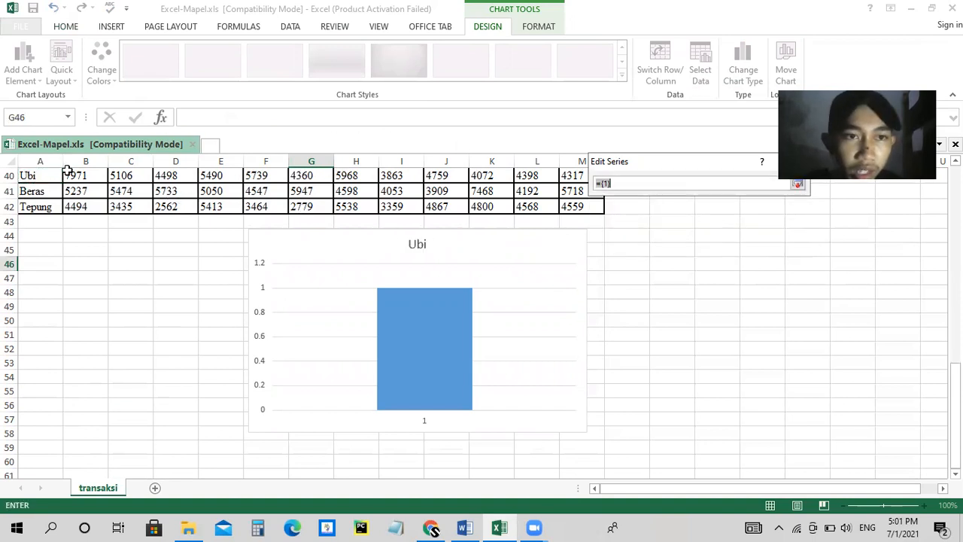
left_click_drag(78, 175, 553, 280)
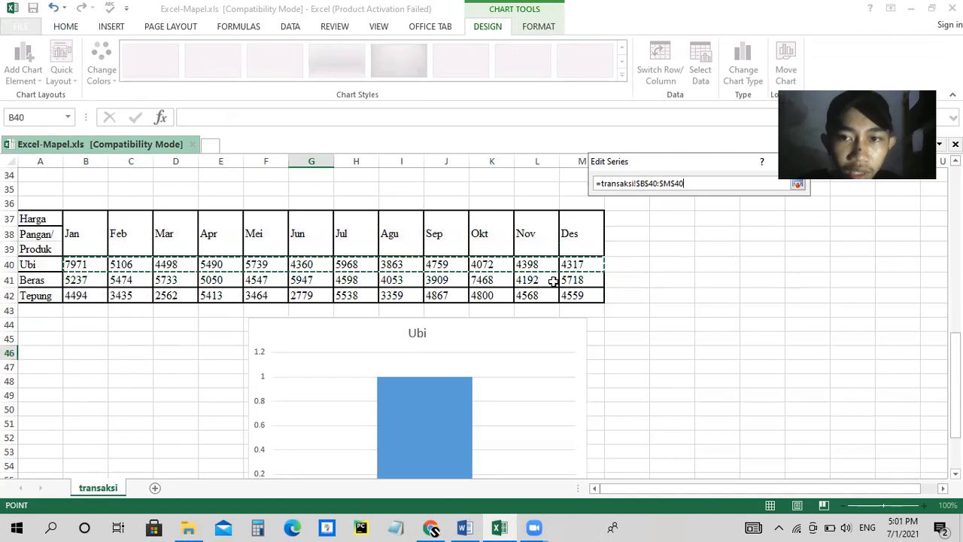
left_click(797, 184)
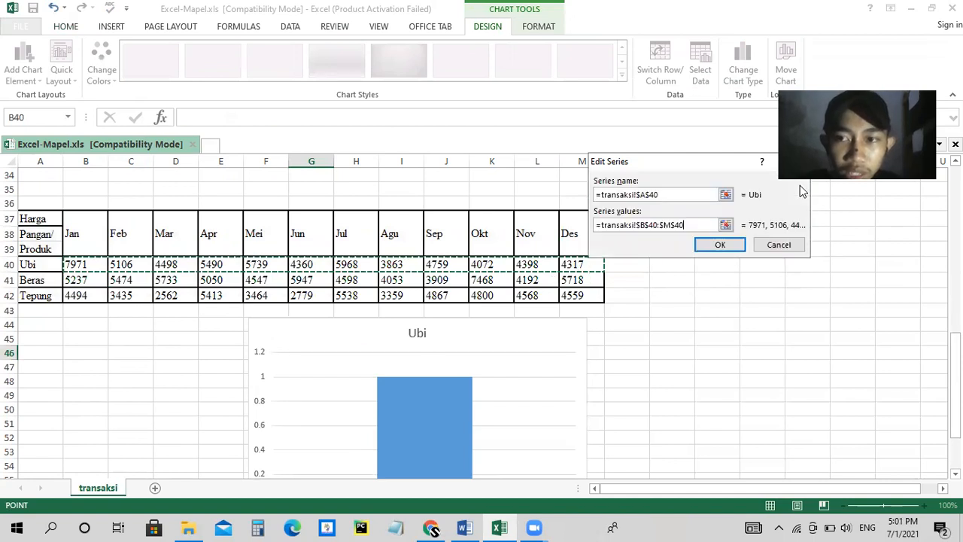
left_click(729, 243)
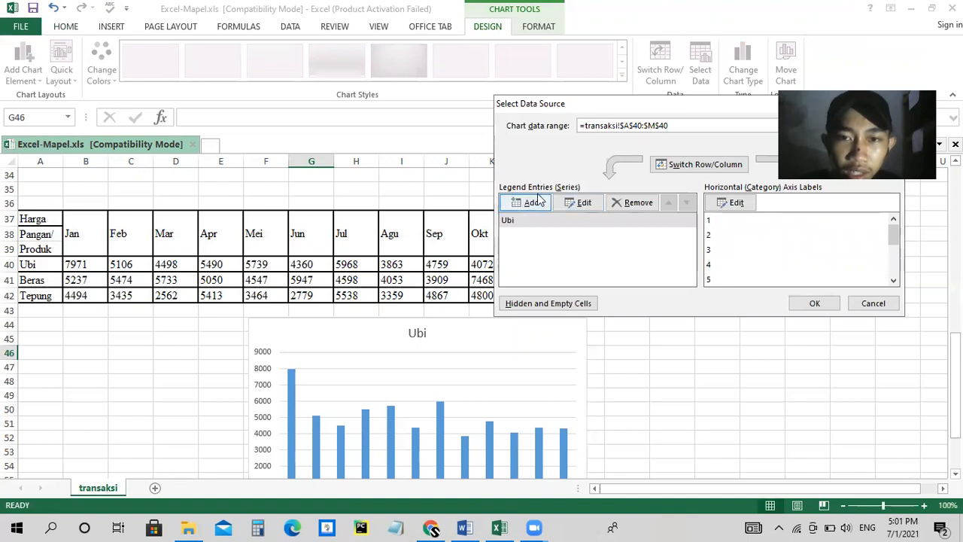
Add the Beras series to the chart's data source, with its name from A41 and values from B41:M41.
left_click(534, 202)
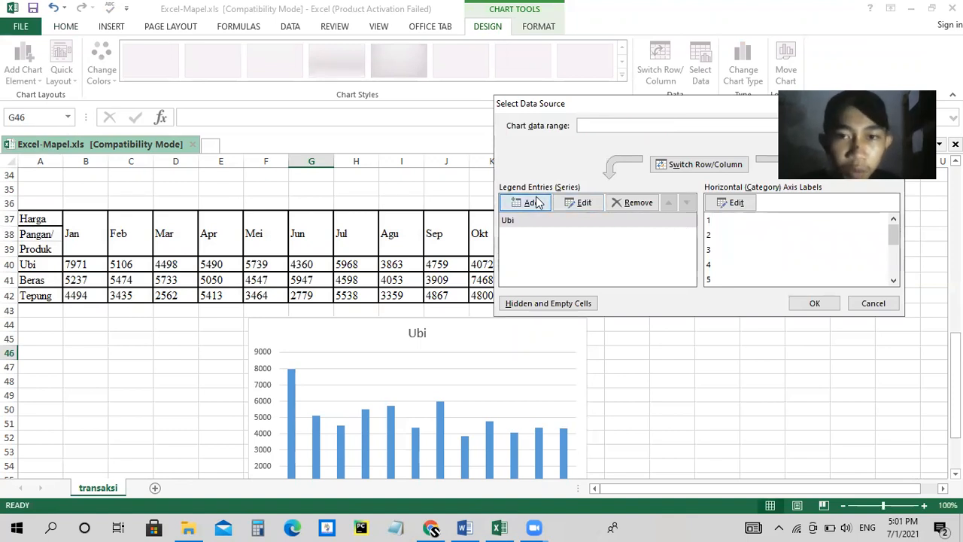
left_click(41, 279)
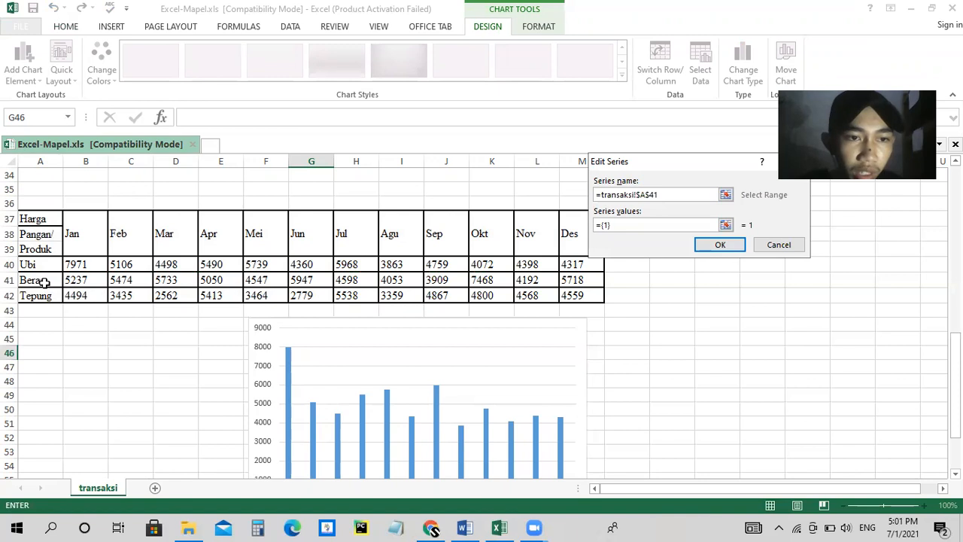
left_click(726, 224)
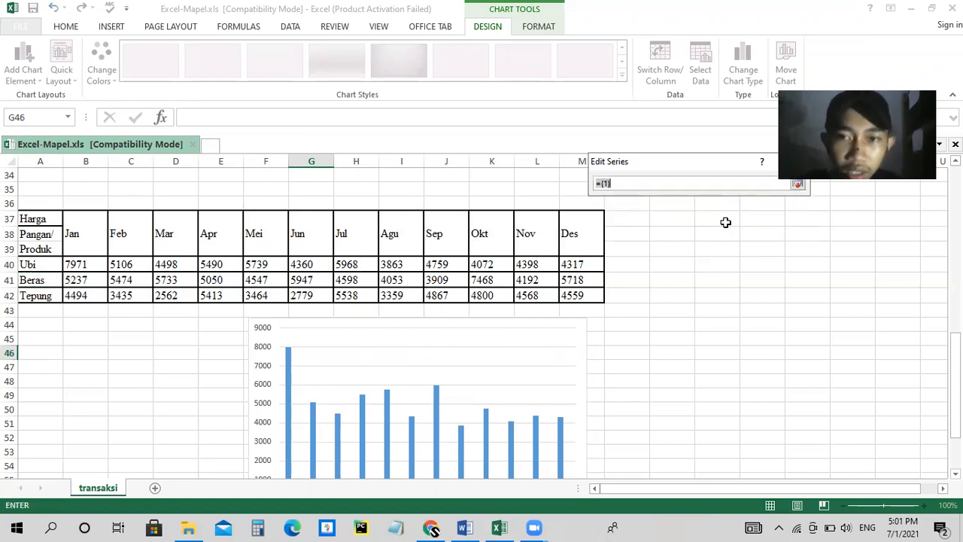
left_click(85, 280)
left_click_drag(85, 280, 576, 284)
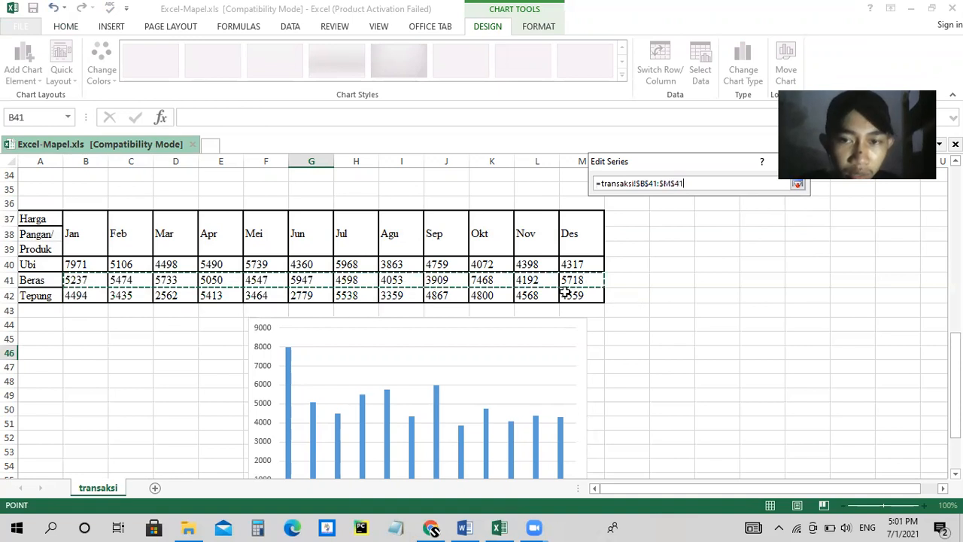
left_click(798, 185)
left_click(723, 245)
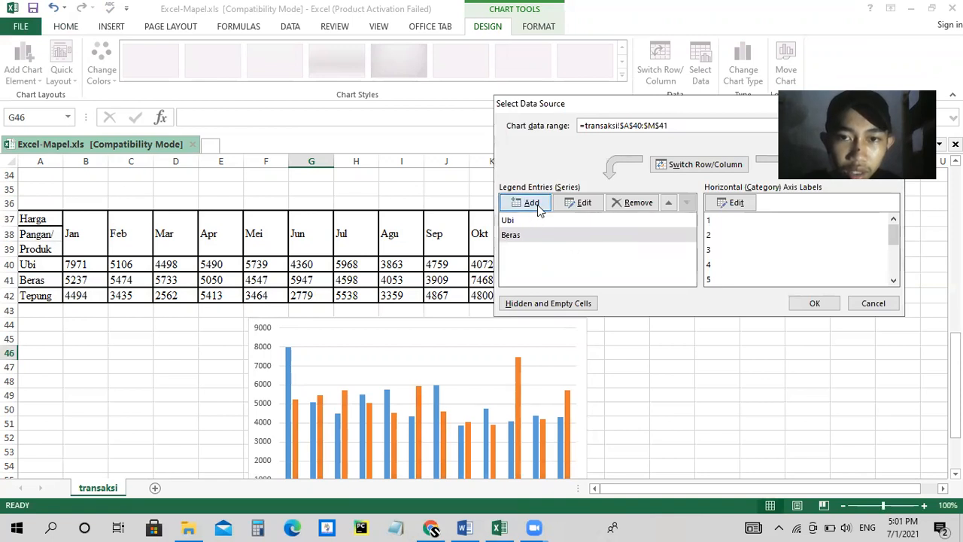
Add the Tepung series to the chart's data source, with its name from A42 and values from B42:M42.
left_click(531, 203)
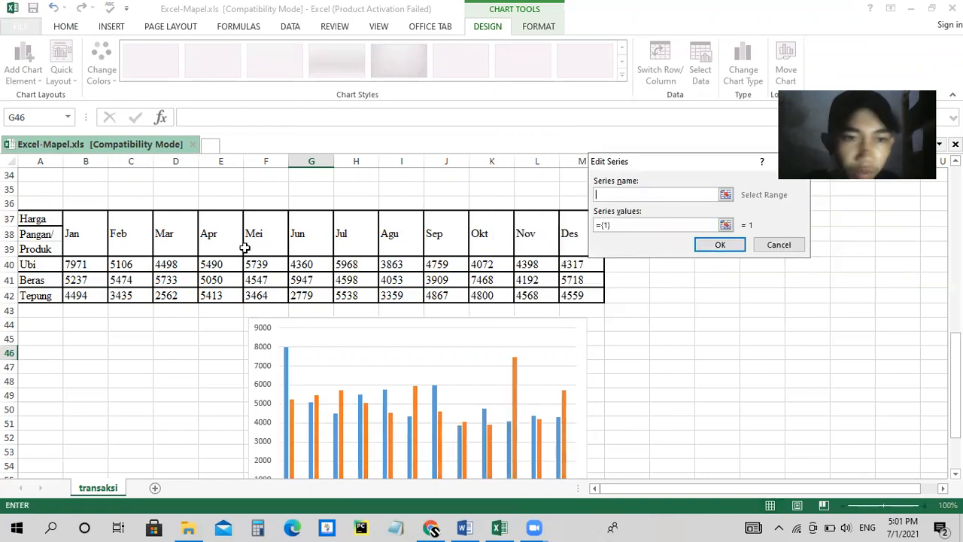
left_click(39, 297)
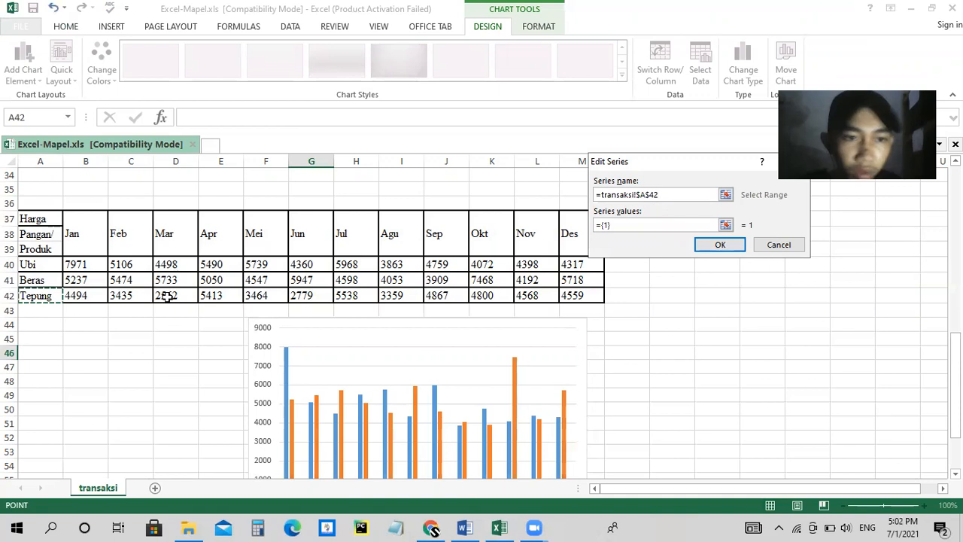
left_click(725, 224)
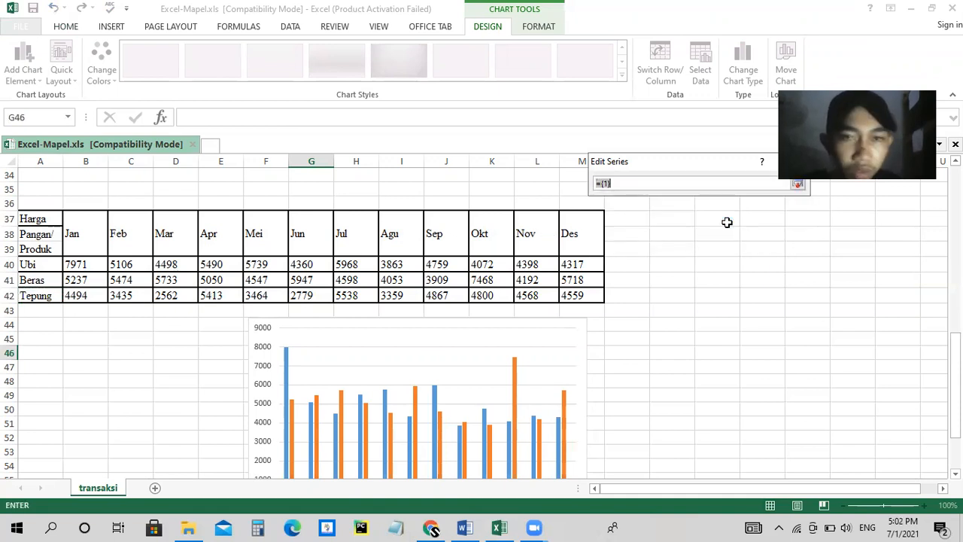
left_click_drag(70, 295, 578, 298)
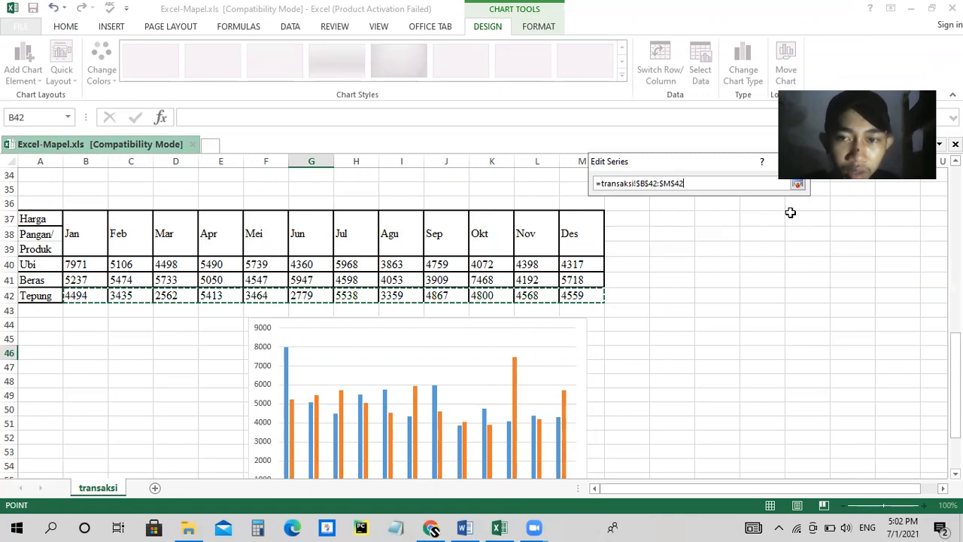
left_click(800, 187)
left_click(716, 245)
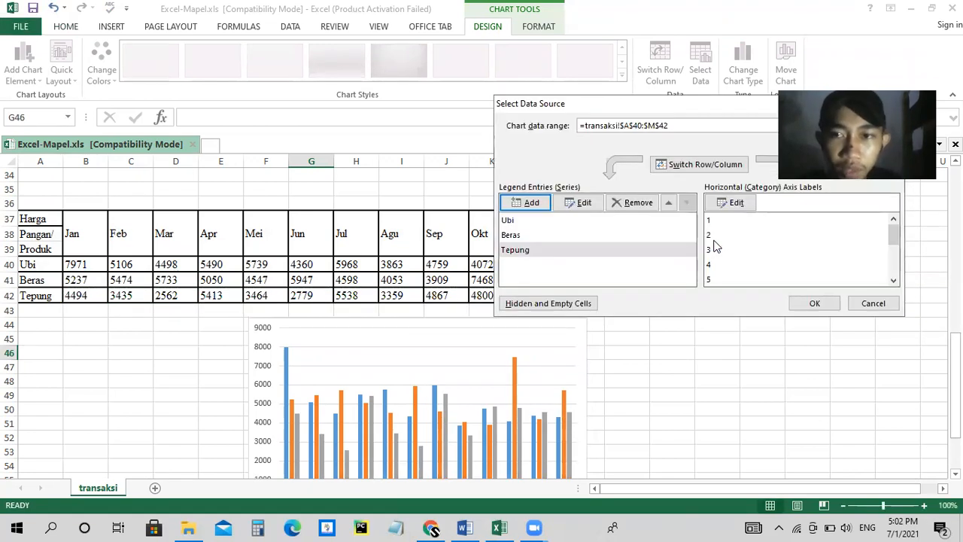
Set the chart's horizontal axis labels to the month headers Jan to Des and apply the data source changes.
left_click(731, 204)
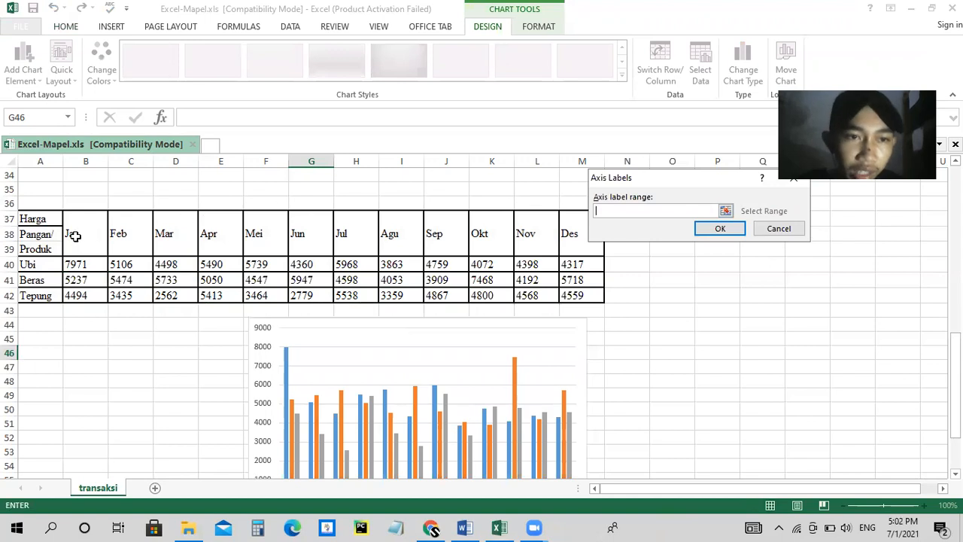
left_click_drag(75, 236, 571, 228)
left_click(720, 229)
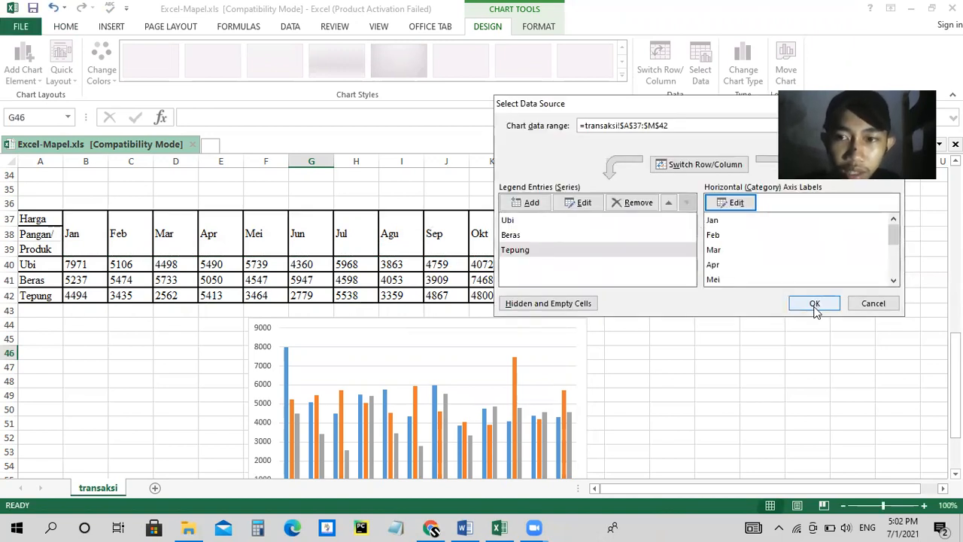
left_click(816, 304)
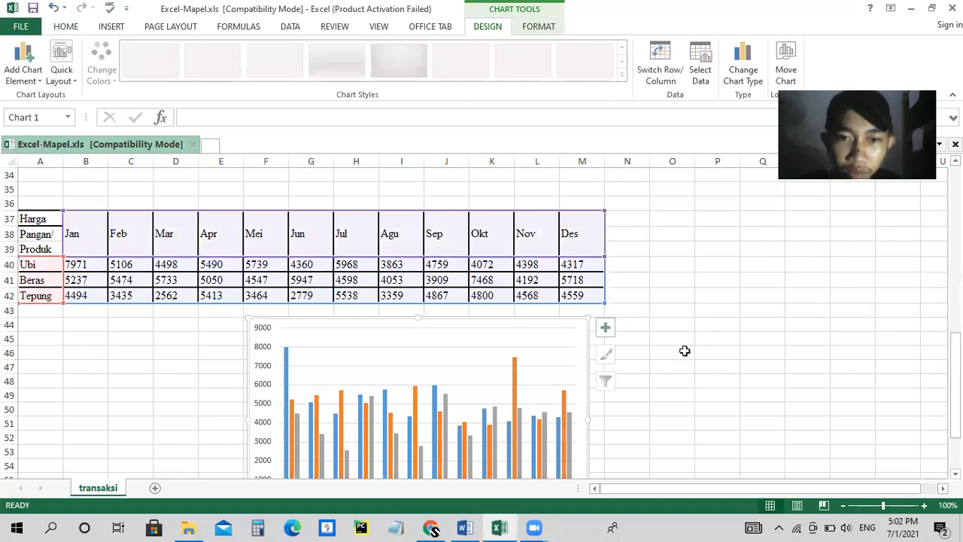
scroll(677, 352, "down", 3)
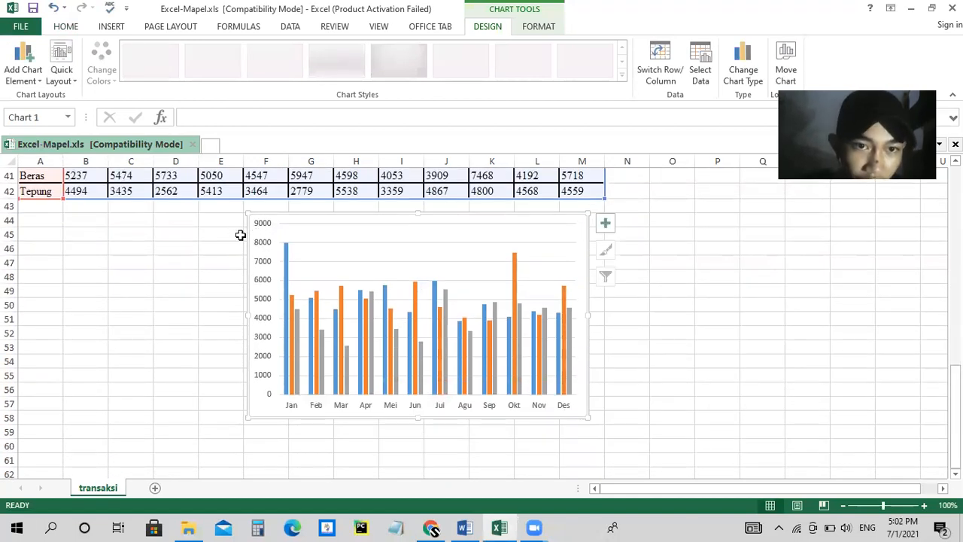
Nudge the plot area slightly within the chart and add a chart title.
left_click(285, 249)
left_click_drag(284, 249, 282, 243)
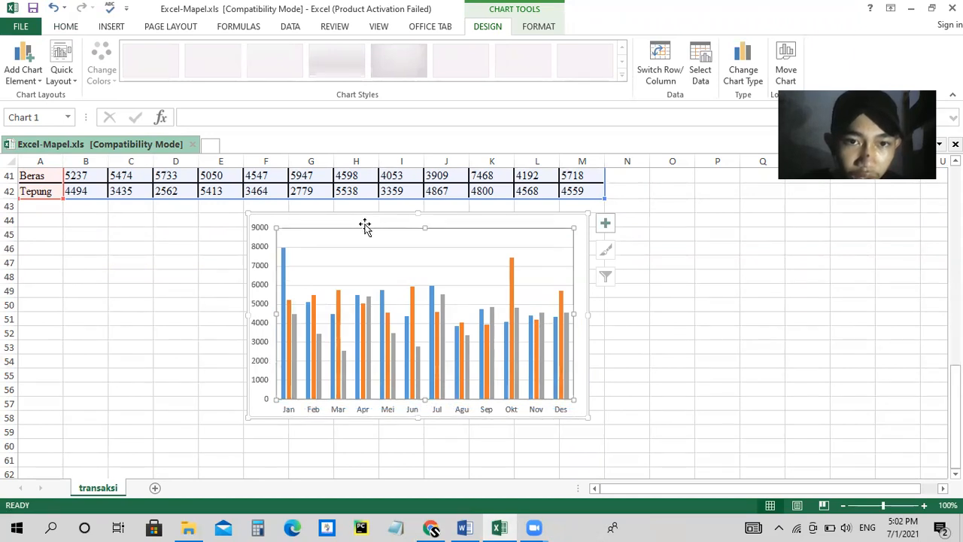
left_click(607, 226)
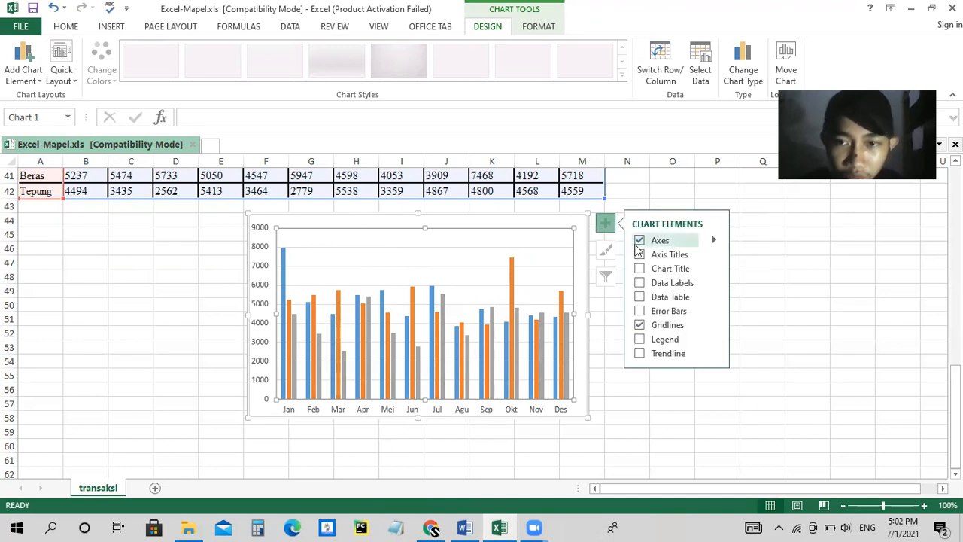
left_click(640, 268)
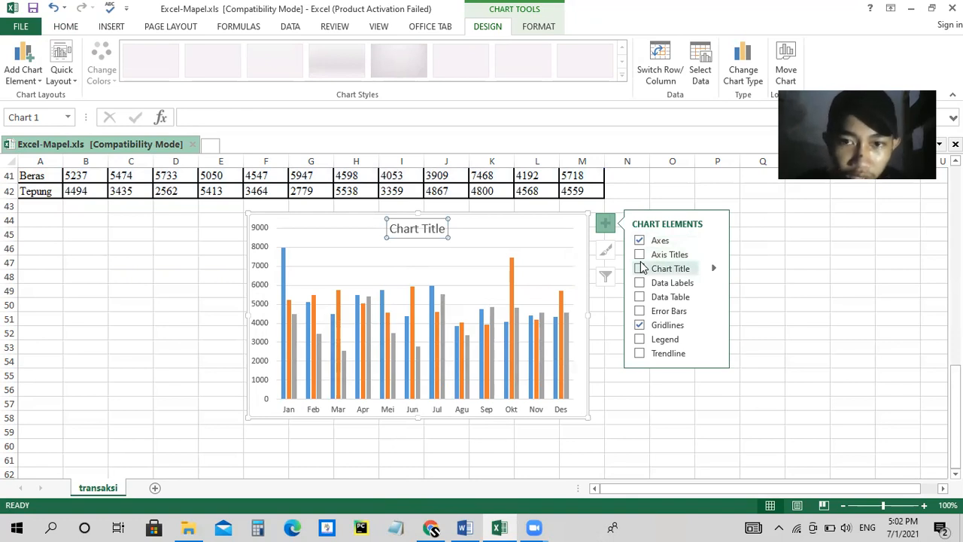
left_click(640, 269)
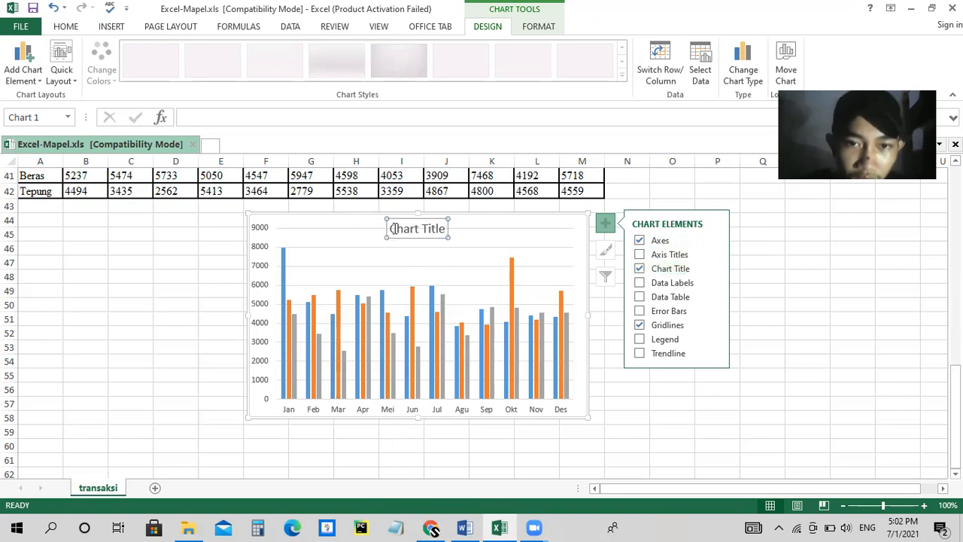
Replace the placeholder title with "Grafik Batang Harga Produk/Pangan", checking the wording against the bar chart in the Word document.
left_click(446, 228)
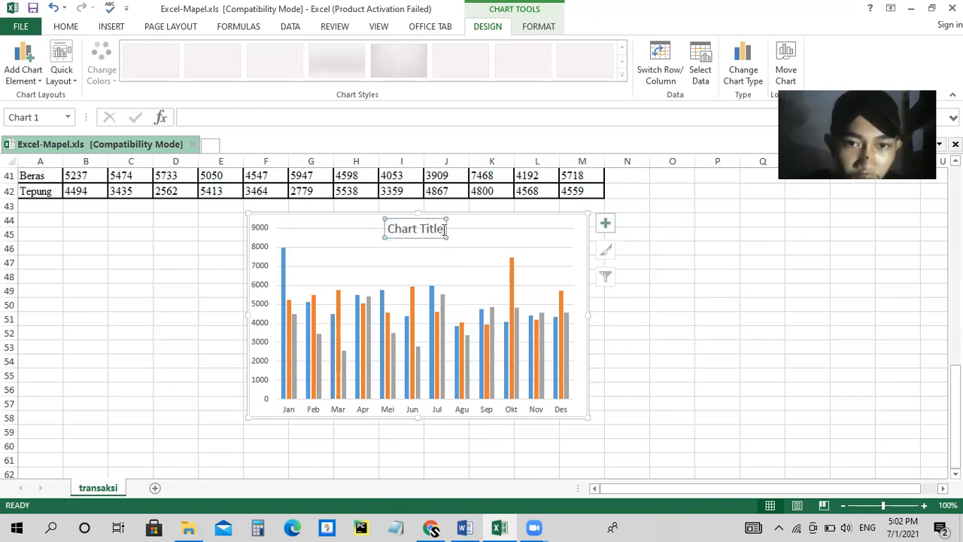
triple_click(387, 229)
key("Delete")
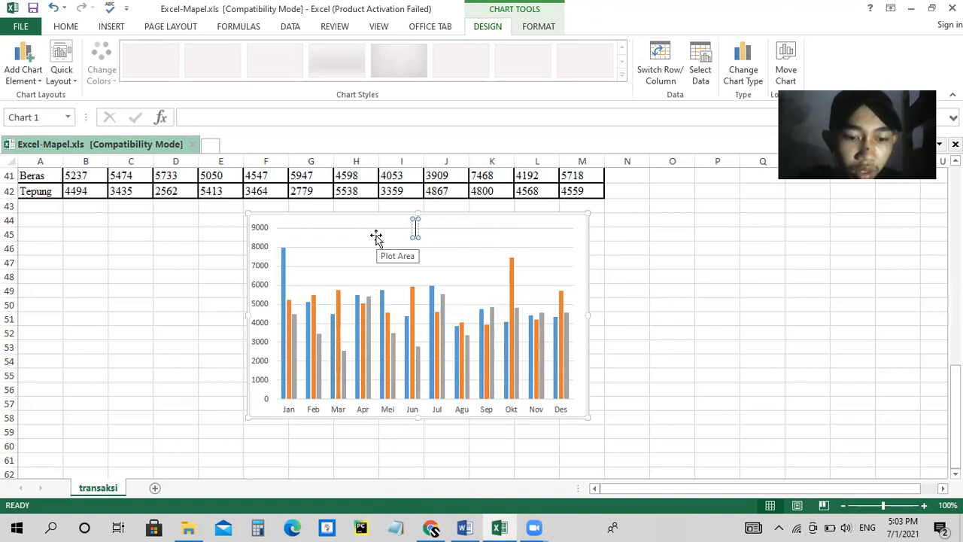
key("alt+Tab")
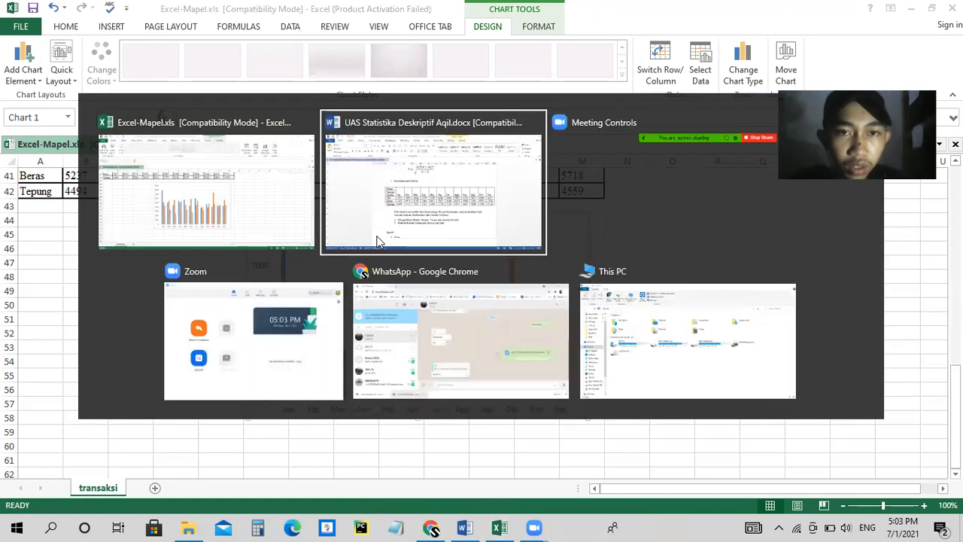
scroll(378, 237, "down", 10)
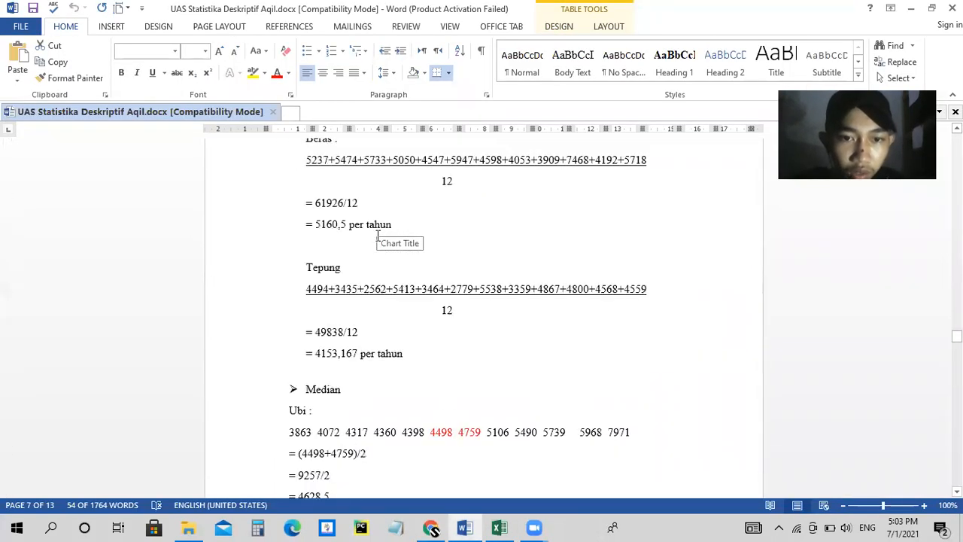
scroll(378, 237, "down", 20)
scroll(378, 237, "down", 20)
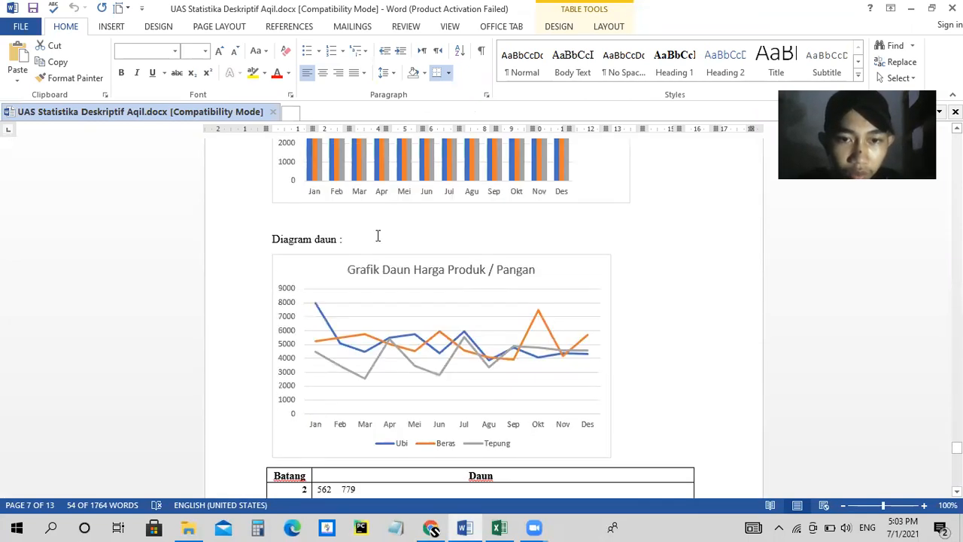
scroll(378, 237, "up", 5)
key("alt+Tab")
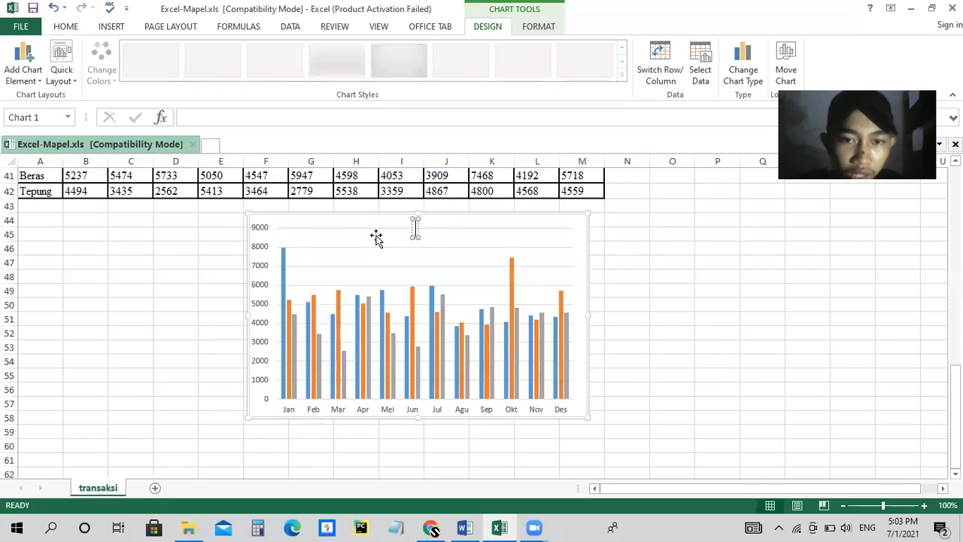
type("Grafik Bata")
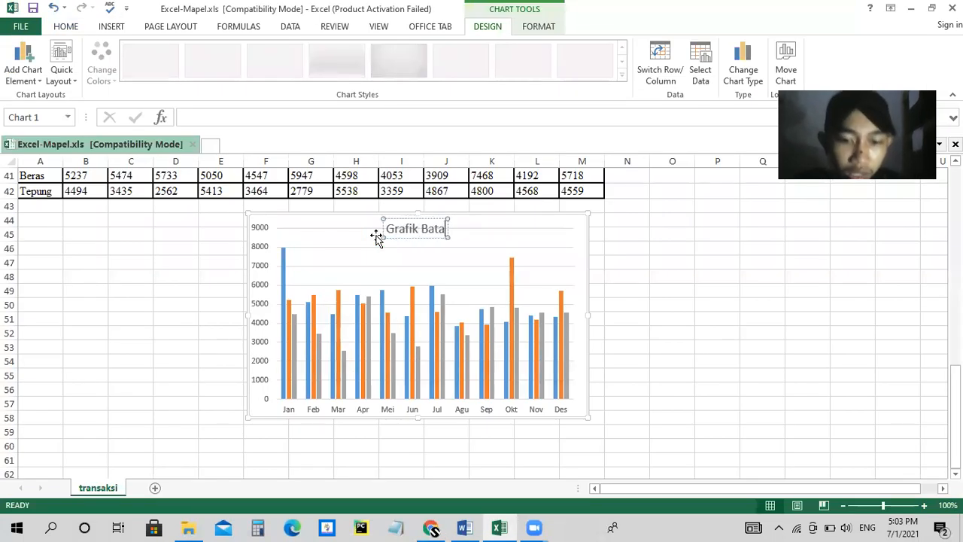
type("ng Harg")
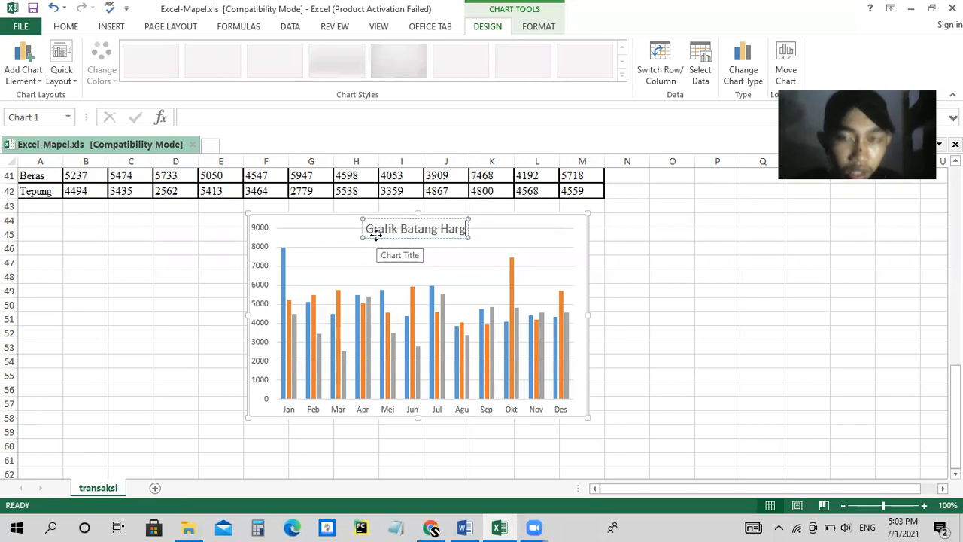
type("a Pro")
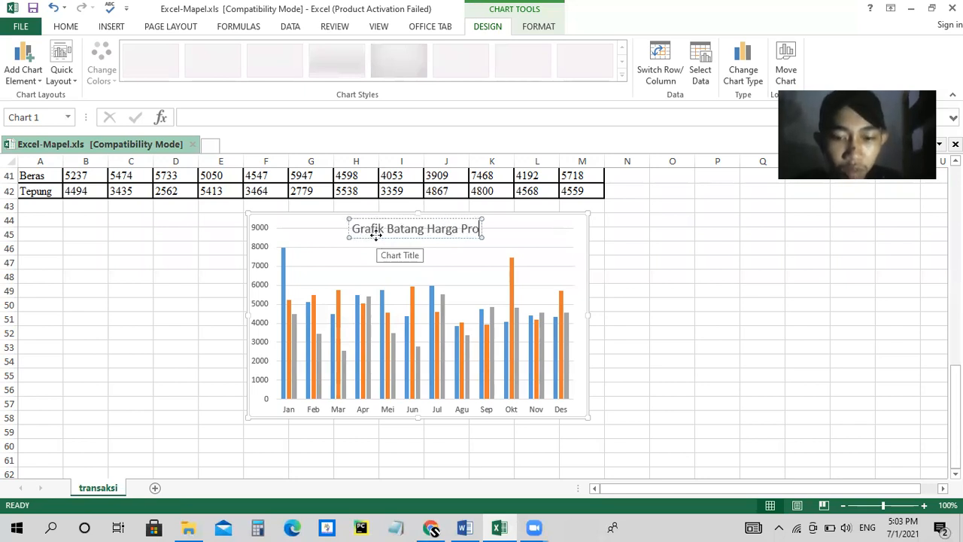
type("duk/Pangan")
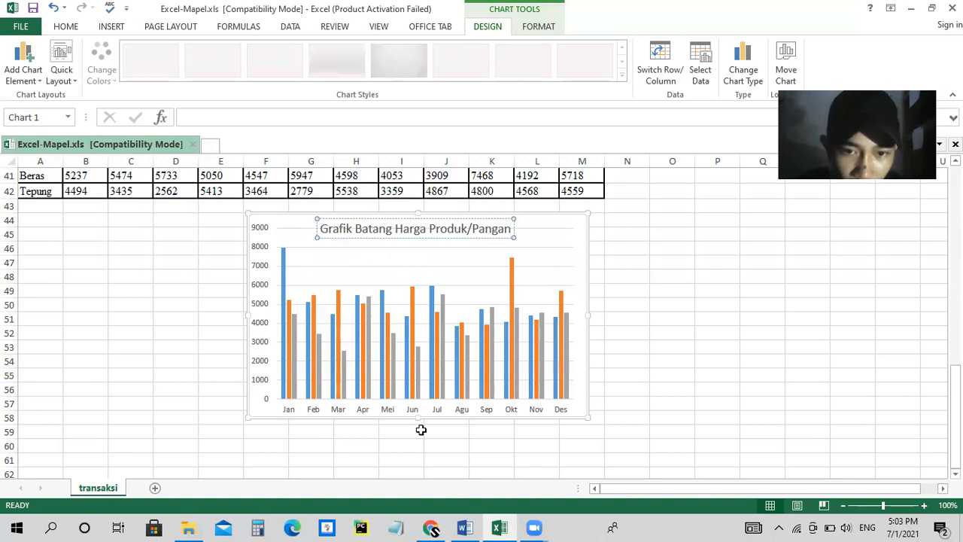
Enlarge the chart down to row 60 and across into column N, and centre its title above the plot area.
left_click_drag(418, 421, 421, 447)
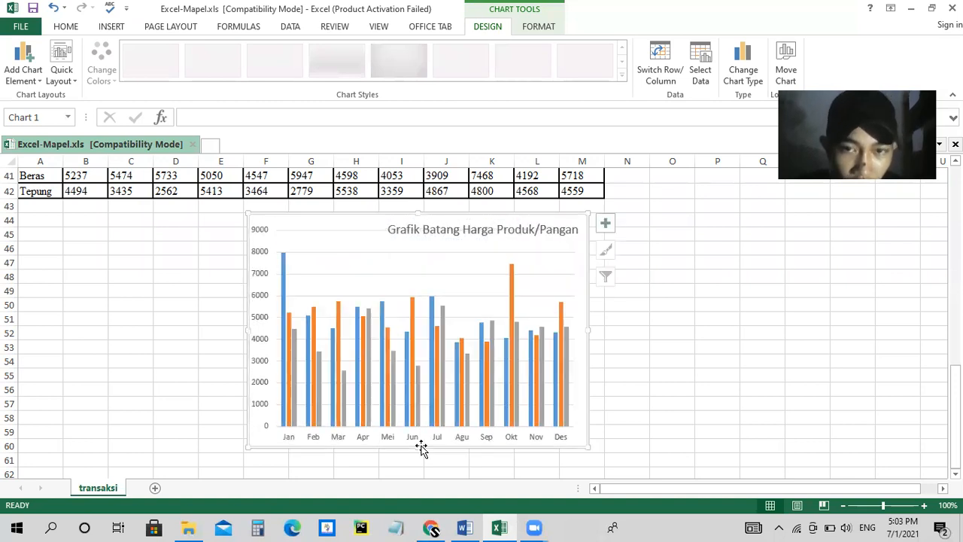
left_click_drag(588, 329, 614, 334)
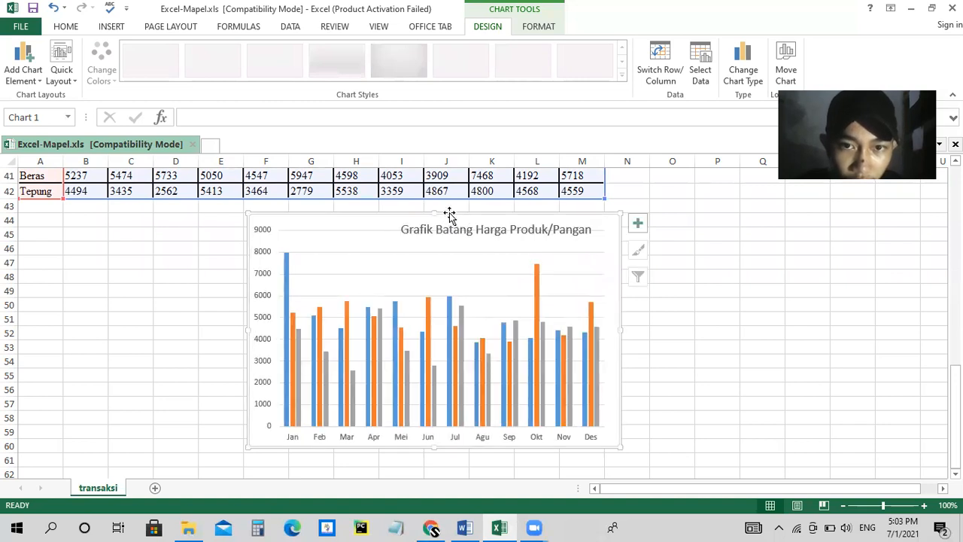
left_click(214, 276)
left_click(301, 287)
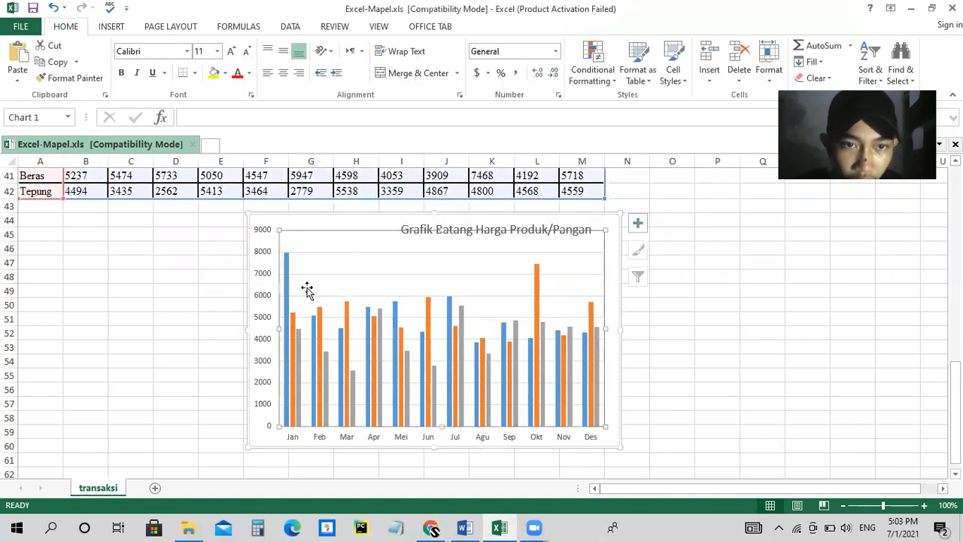
left_click(287, 223)
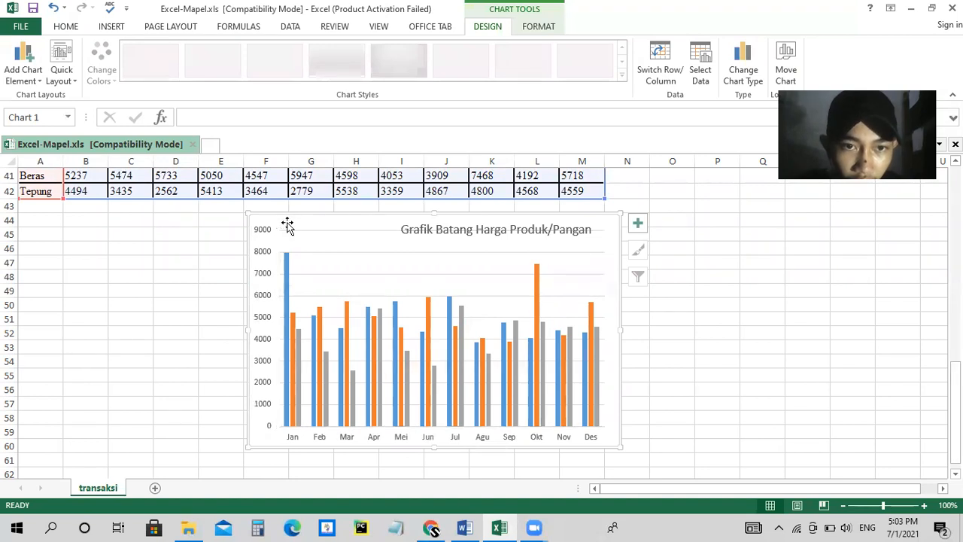
left_click(374, 260)
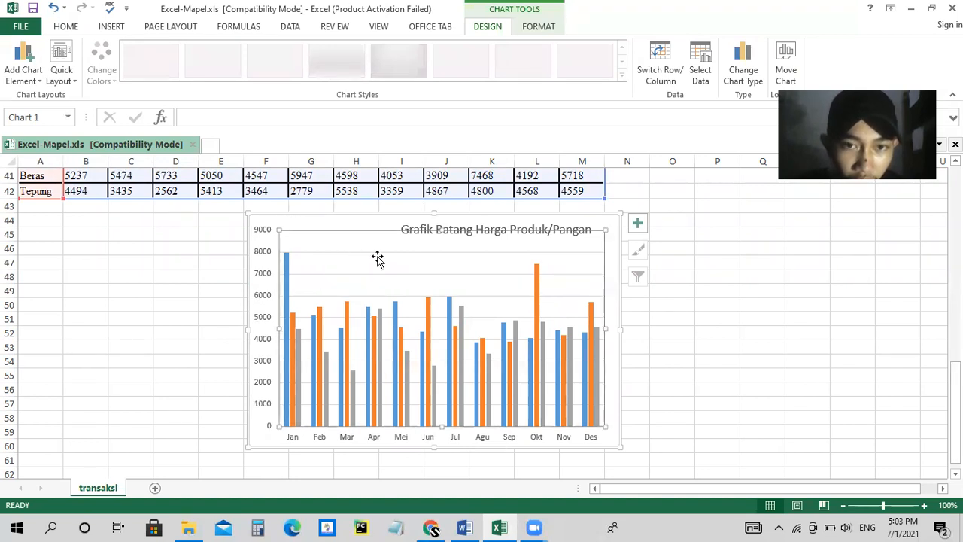
left_click_drag(440, 231, 409, 236)
left_click(460, 233)
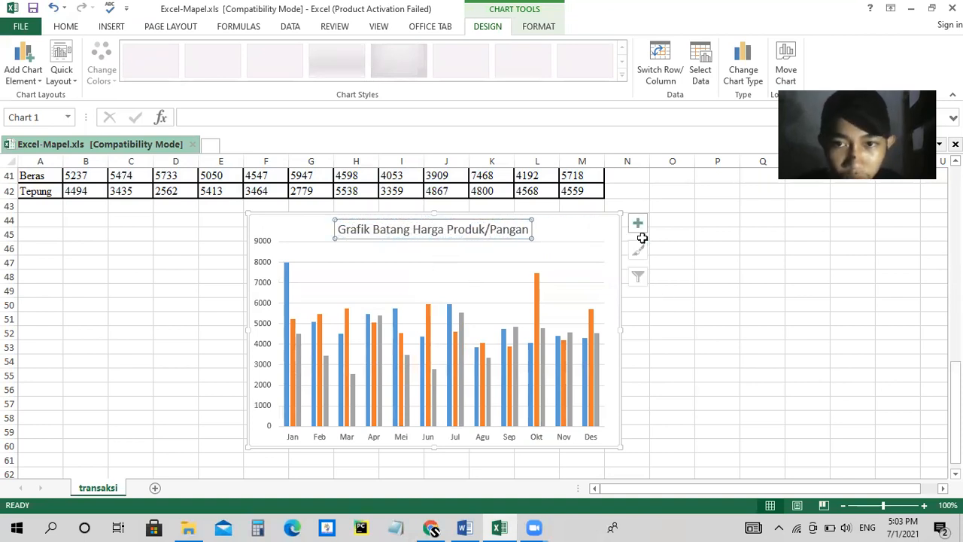
Compare with the bar chart in the Word document and add a legend to the Excel chart.
left_click(637, 223)
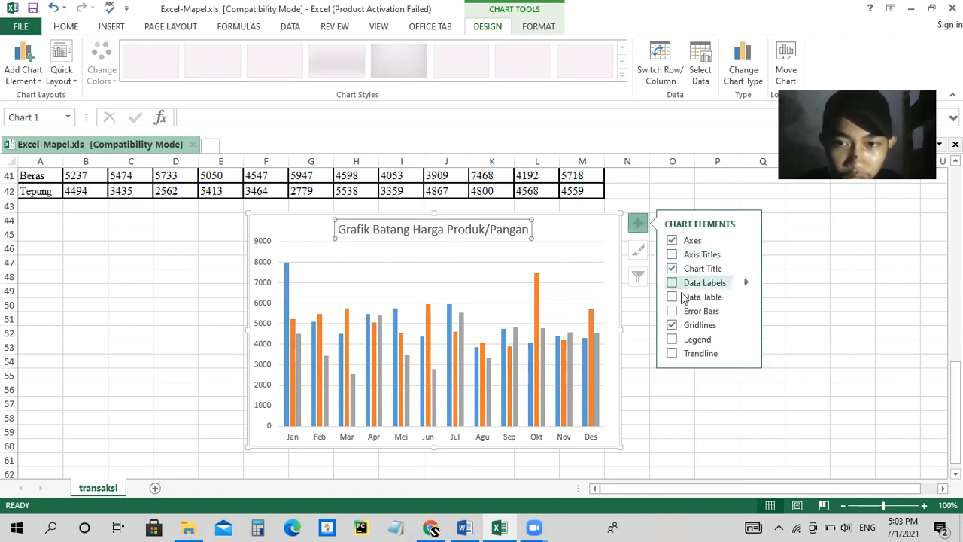
left_click(463, 527)
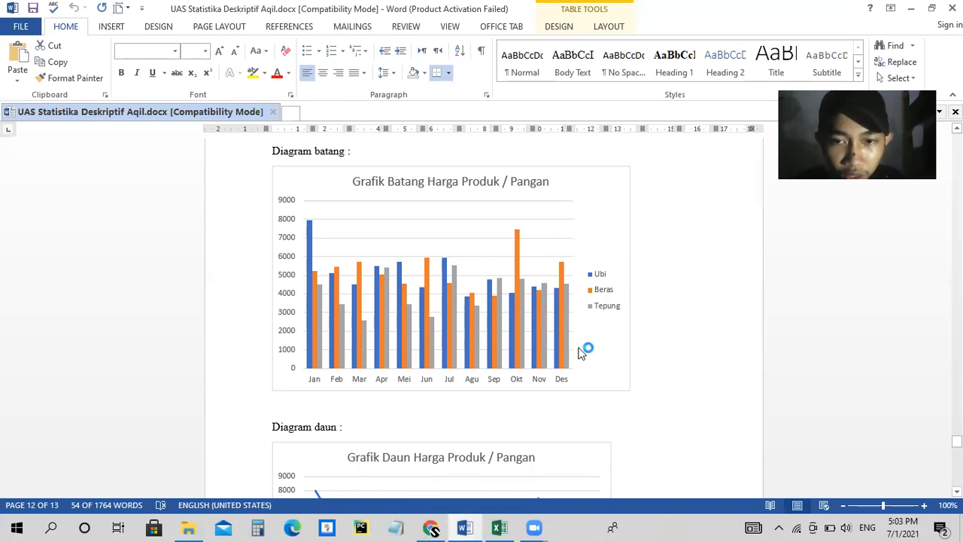
key("alt+Tab")
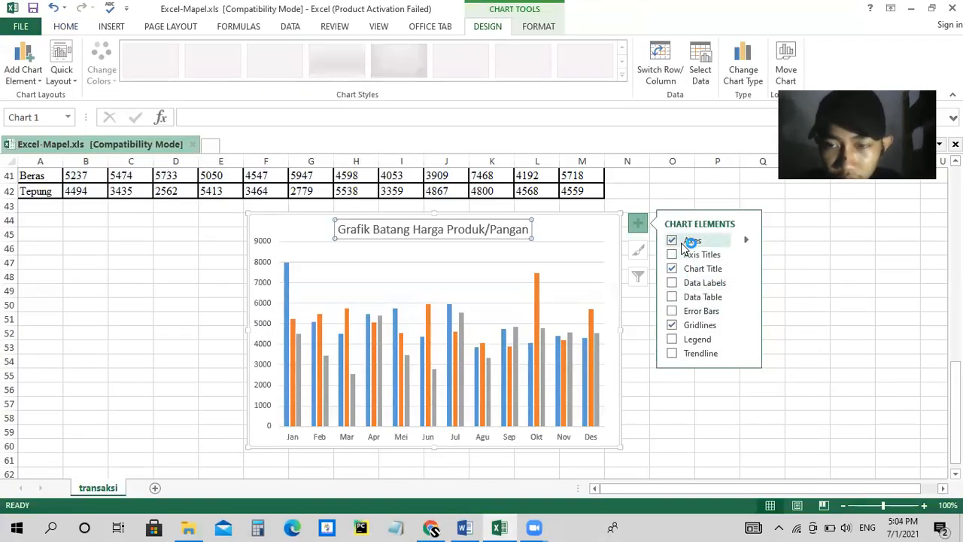
left_click(695, 340)
left_click(686, 400)
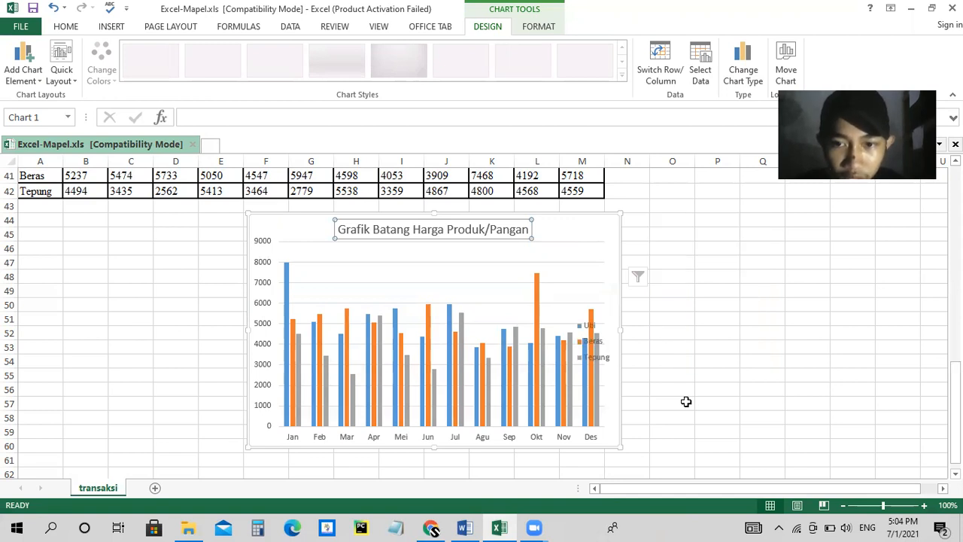
Narrow the plot area from its right edge and place the legend in the freed space beside the bars.
left_click(600, 324)
left_click(606, 307)
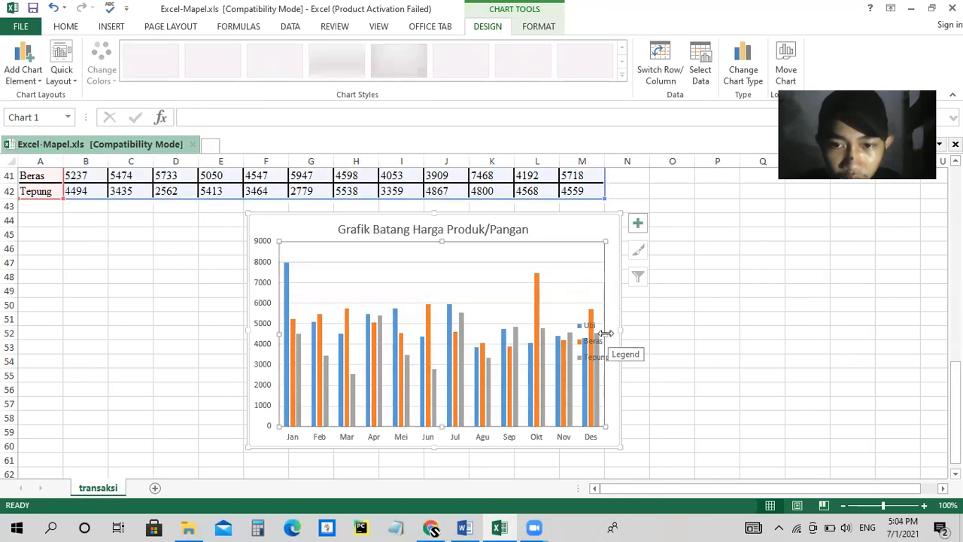
left_click_drag(606, 334, 578, 339)
left_click(584, 341)
left_click(594, 343)
left_click(606, 366)
left_click_drag(605, 365, 607, 362)
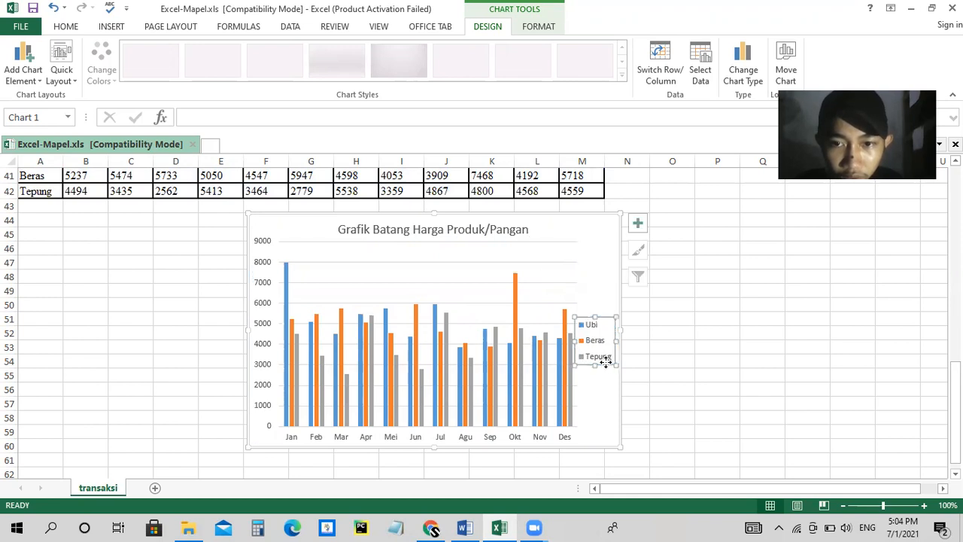
Review the Batang/Daun stem-and-leaf table in the Word document and return to the empty rows below the Excel bar chart.
left_click(697, 338)
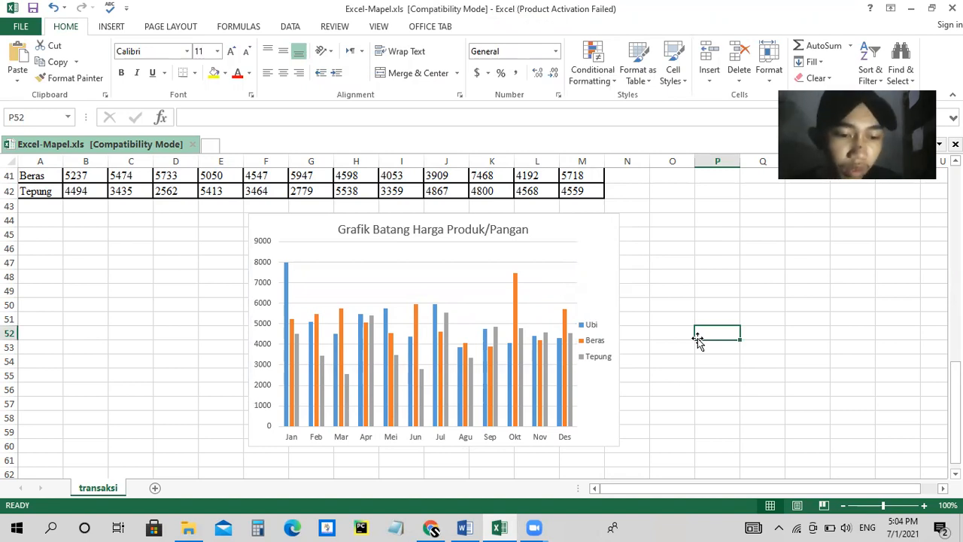
key("alt+Tab")
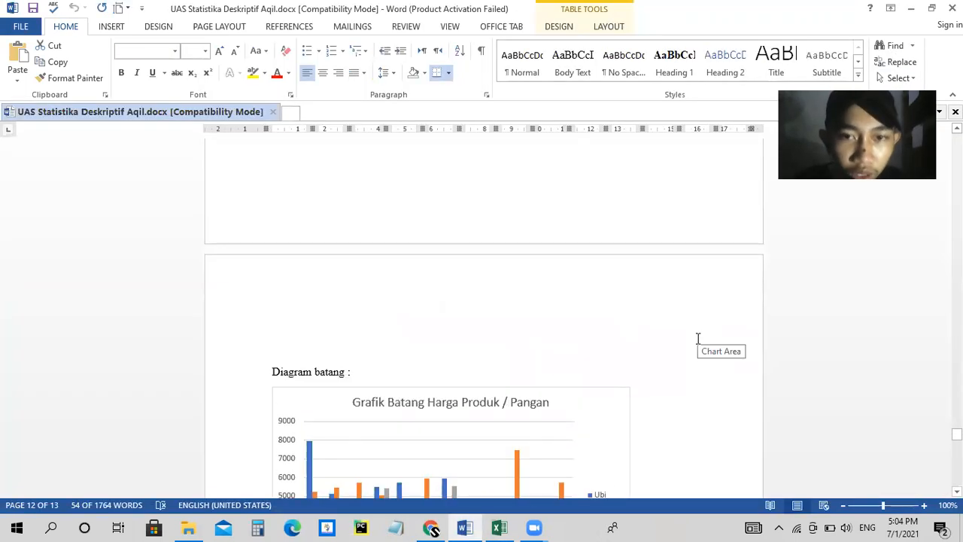
scroll(698, 338, "down", 7)
scroll(697, 338, "down", 8)
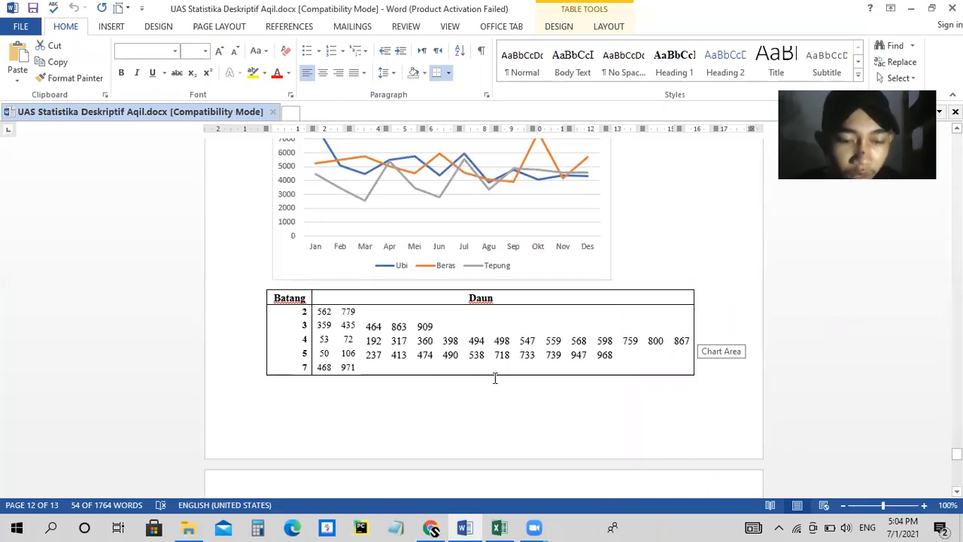
key("alt+Tab")
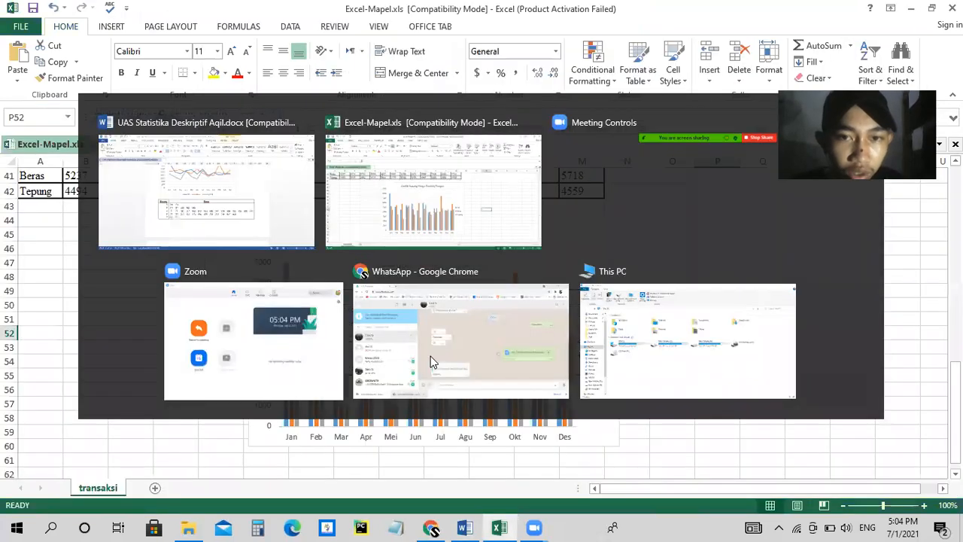
scroll(627, 393, "down", 3)
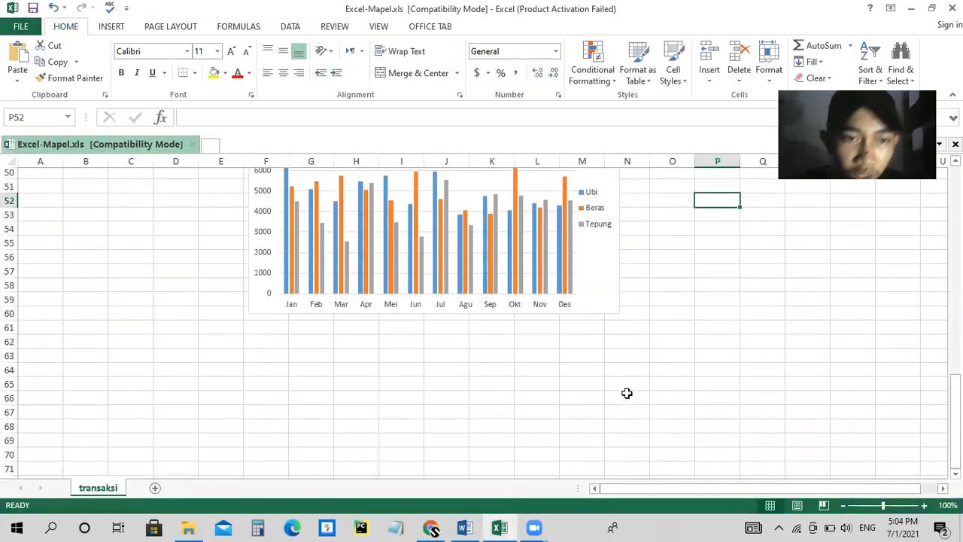
scroll(627, 393, "down", 2)
scroll(625, 392, "up", 6)
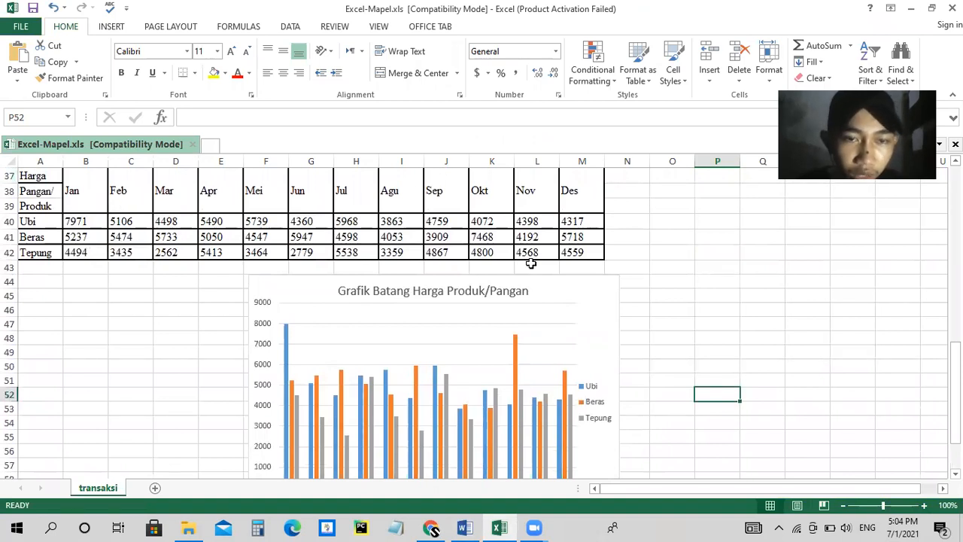
scroll(699, 300, "down", 6)
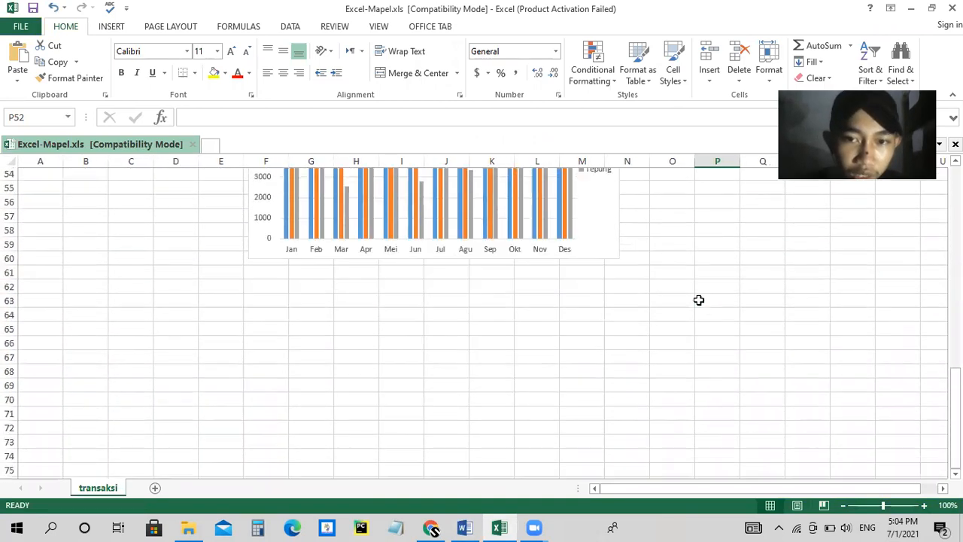
Enter 89, 79, 87, 60, 78 and 79 down cells A63 to A68, and sort them from smallest to largest.
left_click(48, 304)
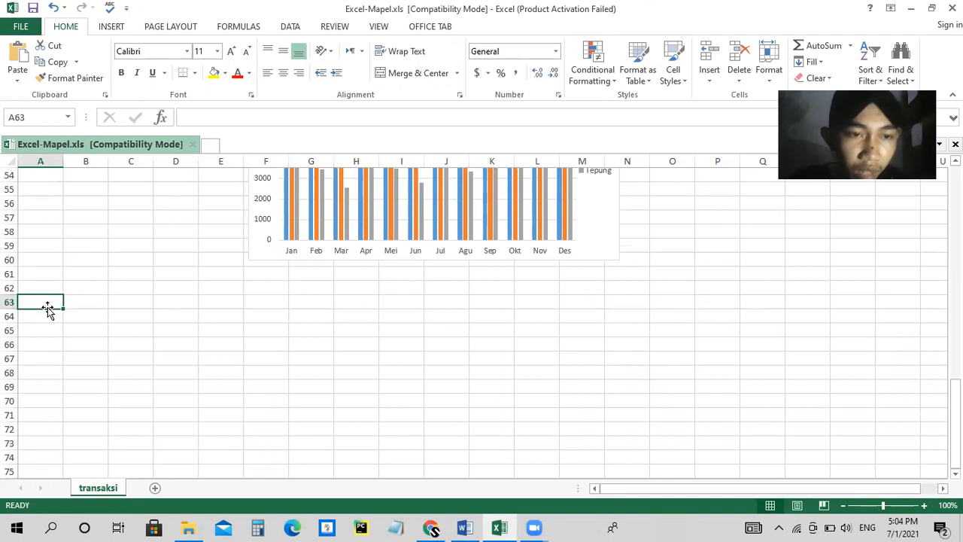
type("89")
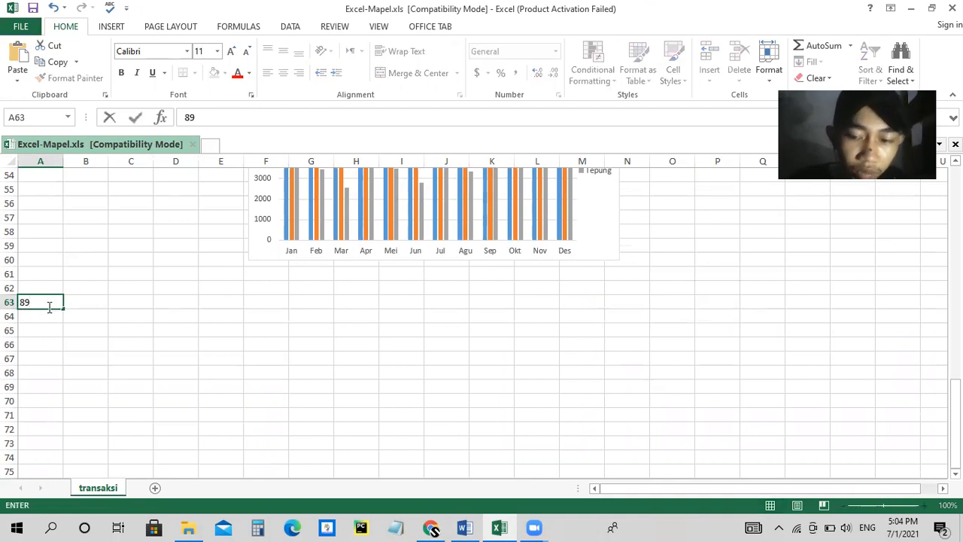
key("Return")
type("79")
key("ctrl+Return")
key("Return")
type("87")
key("Return")
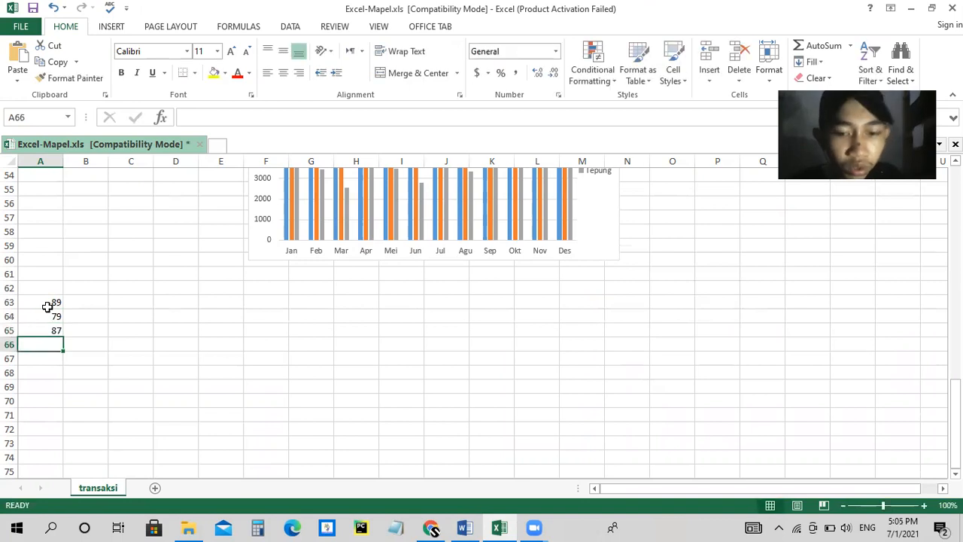
type("60")
key("Return")
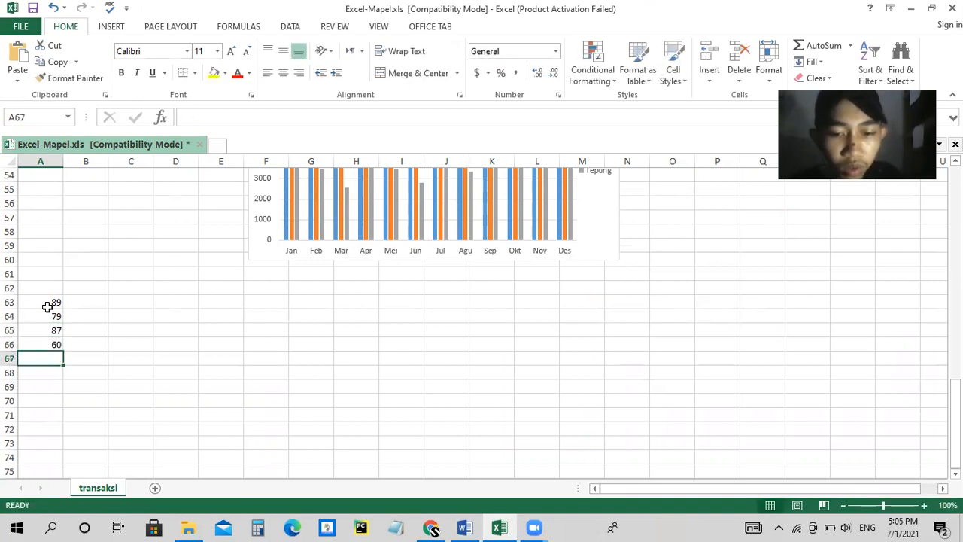
type("78")
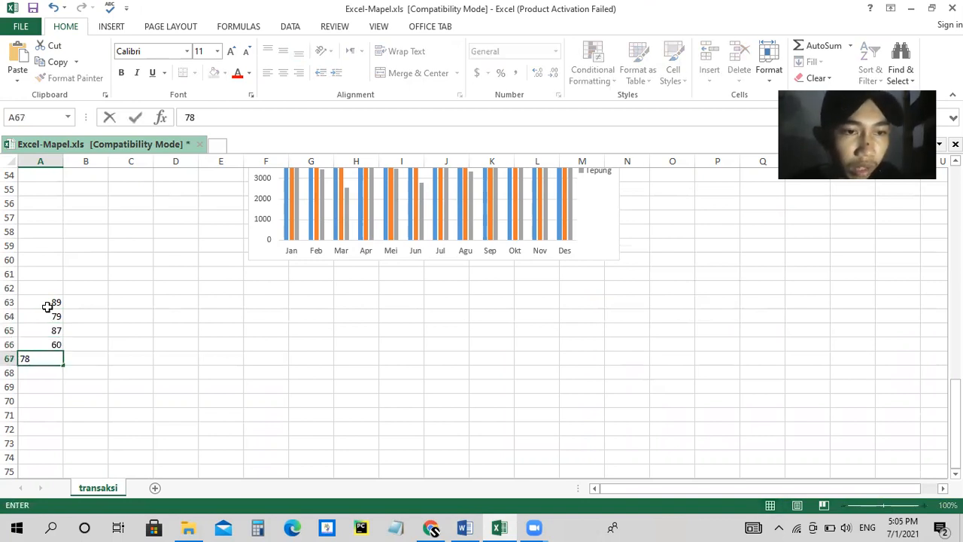
key("Return")
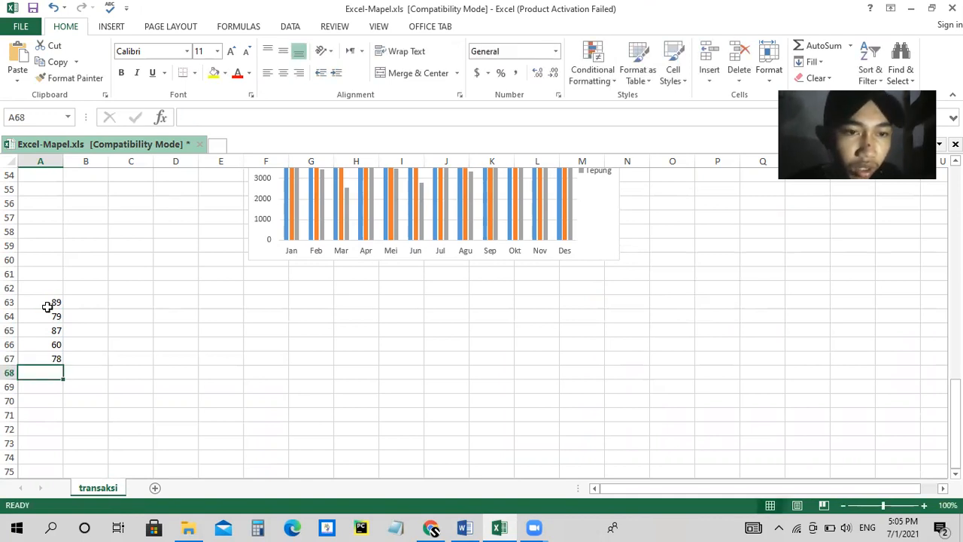
type("79")
key("Return")
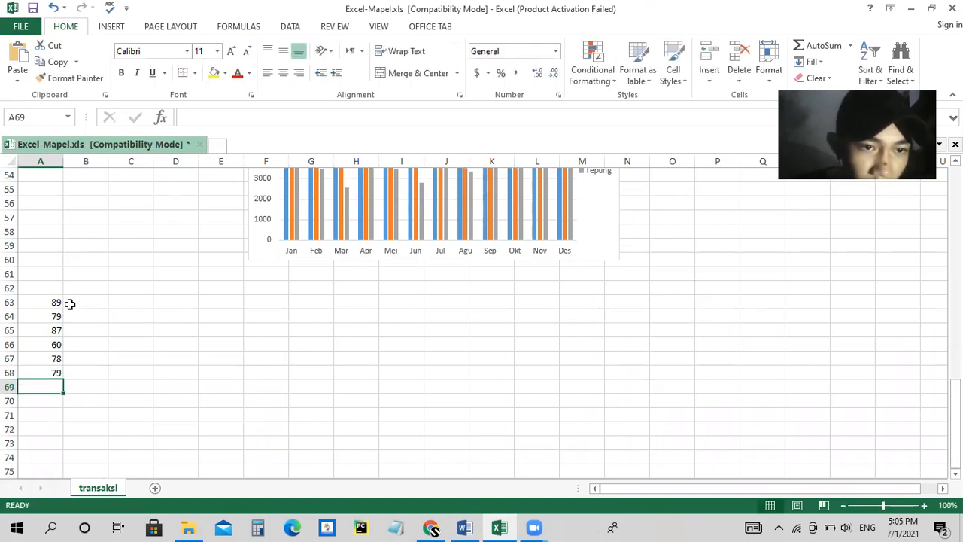
left_click_drag(53, 302, 56, 374)
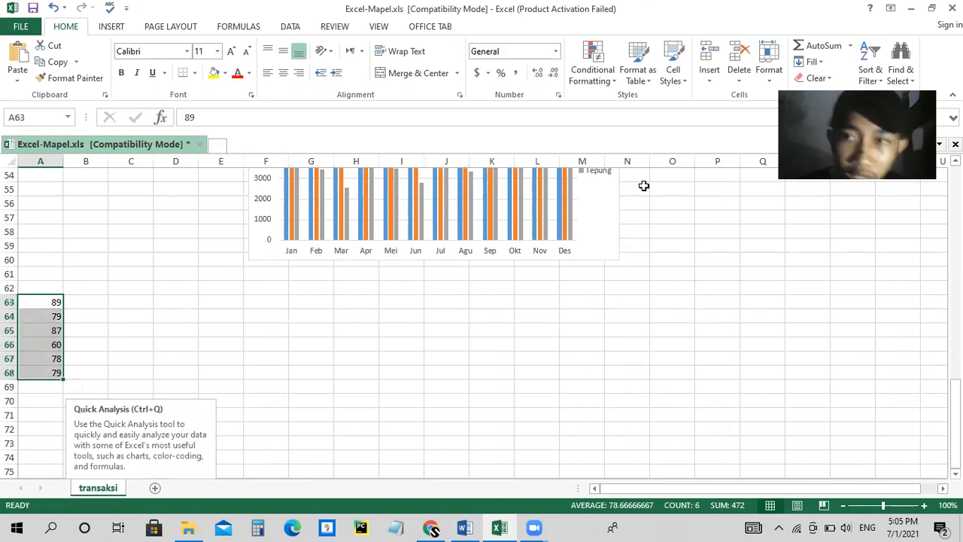
left_click(871, 73)
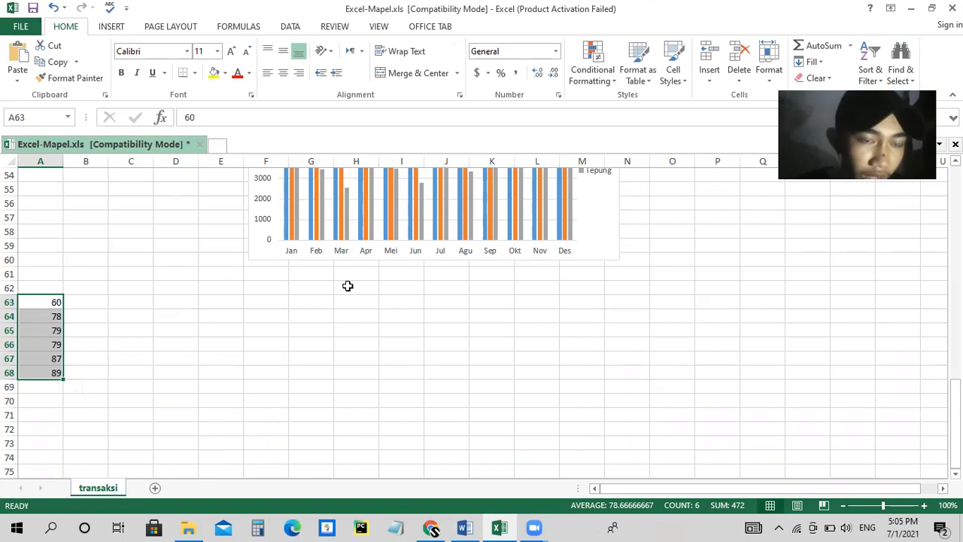
Enter the stem values 6, 7 and 8 down cells E63 to E65.
left_click(217, 303)
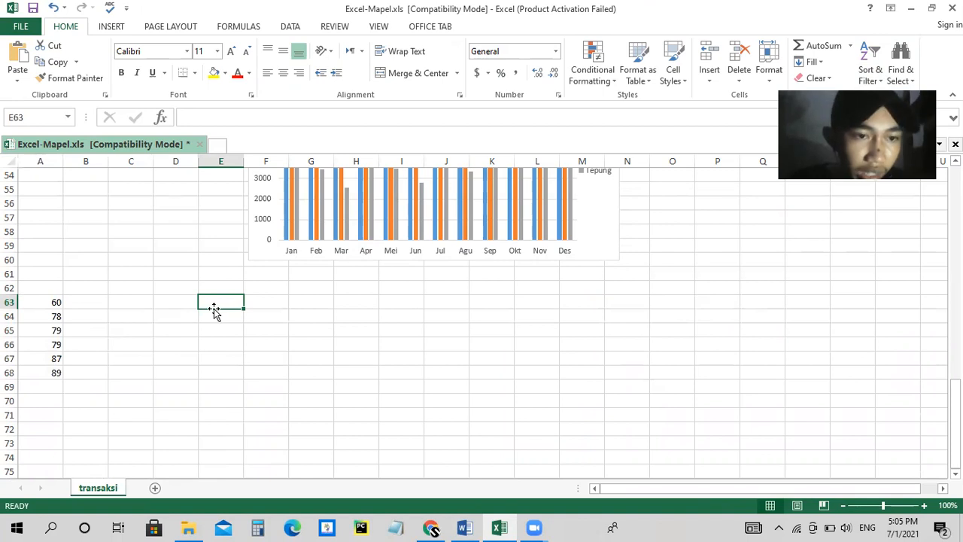
type("6")
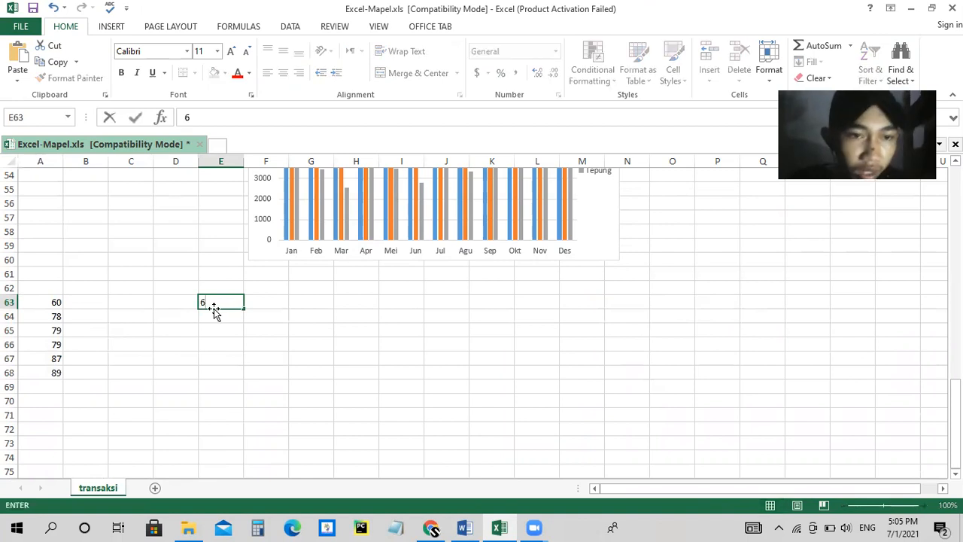
key("Return")
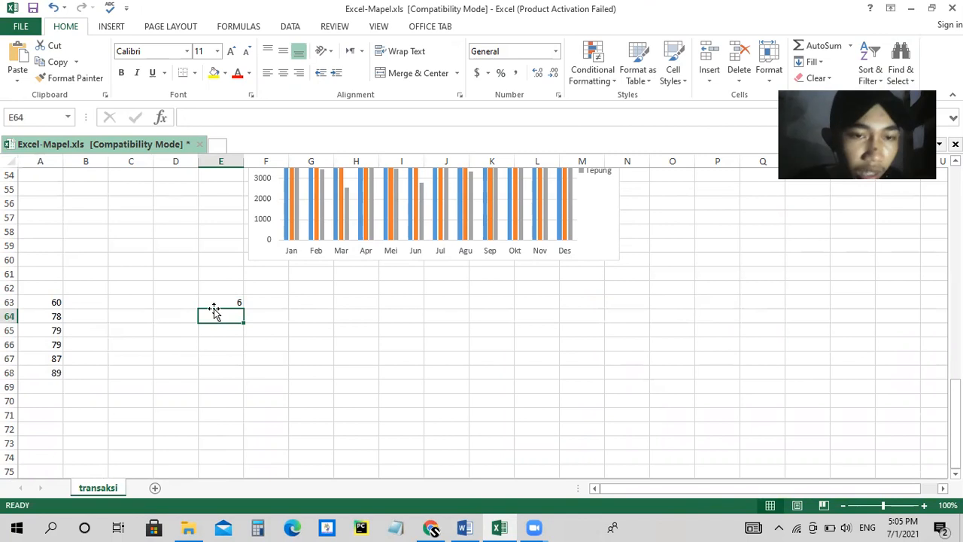
type("7")
key("Return")
type("8")
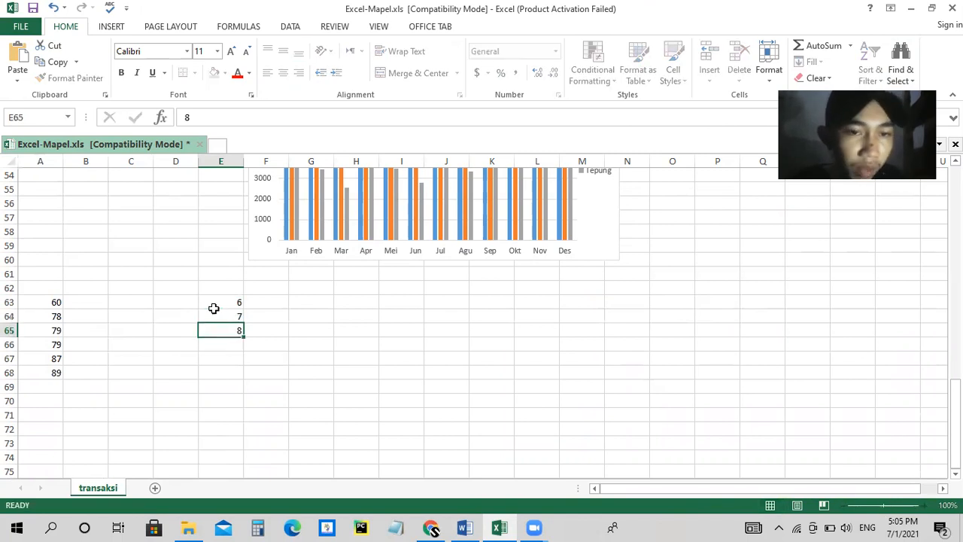
key("Return")
type("9")
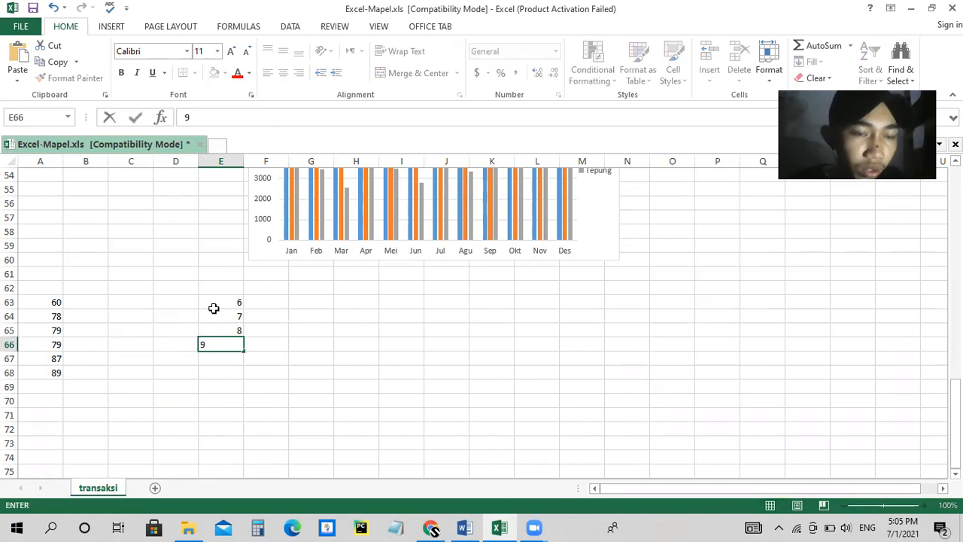
key("BackSpace")
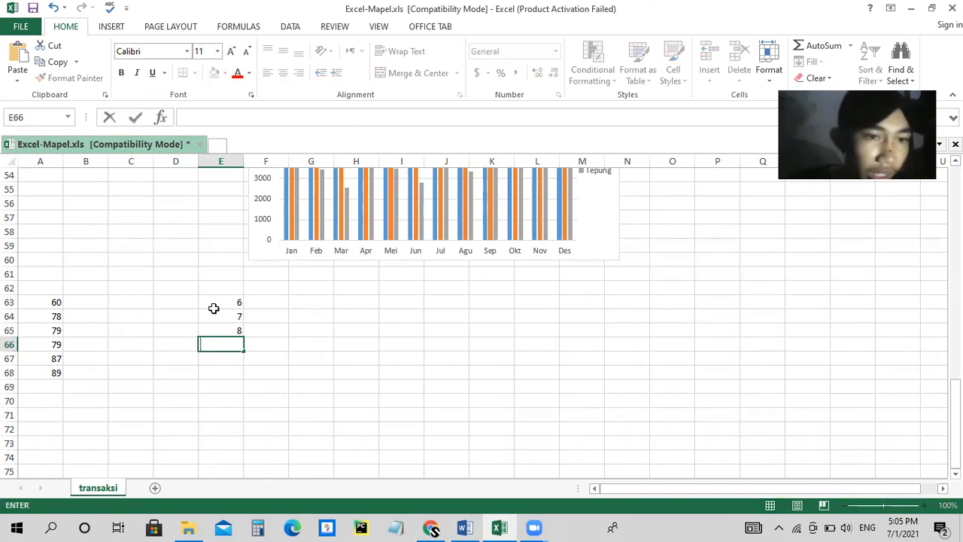
Label the stem-and-leaf table in row 62 with "Batang" in column E and "Daun" in column G.
left_click(274, 302)
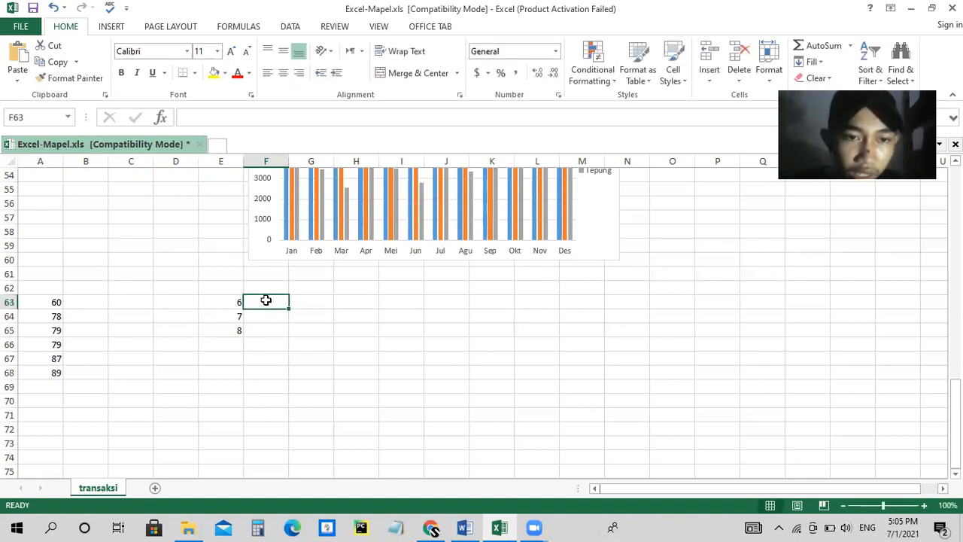
left_click(222, 290)
type("Batang")
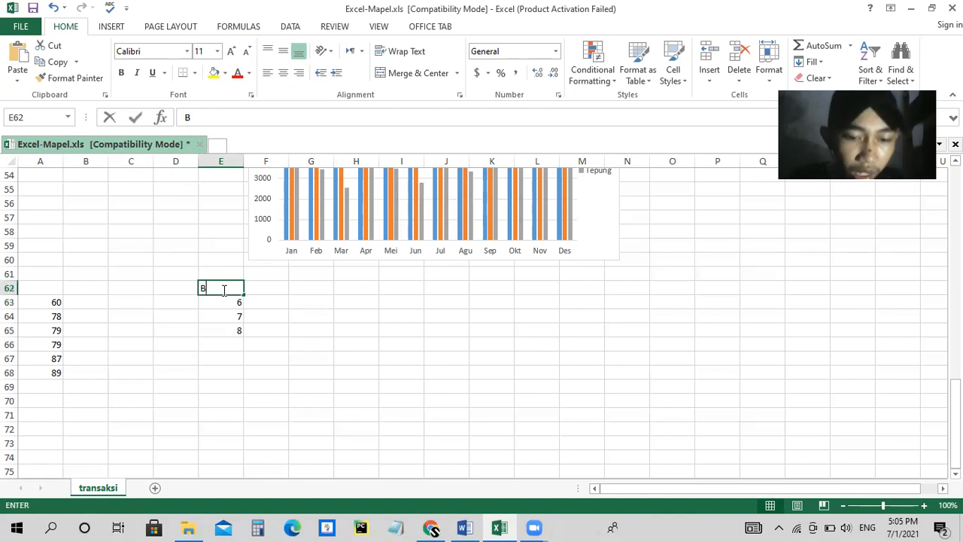
left_click(312, 293)
type("Daun")
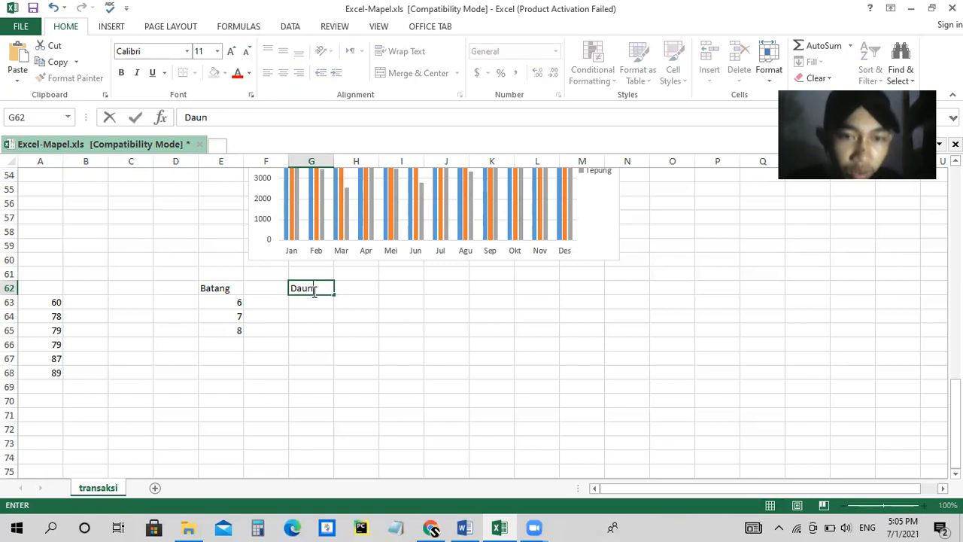
Enter leaf 0 beside stem 6 and leaves 8, 9 and 9 beside stem 7, starting in column F.
left_click(261, 305)
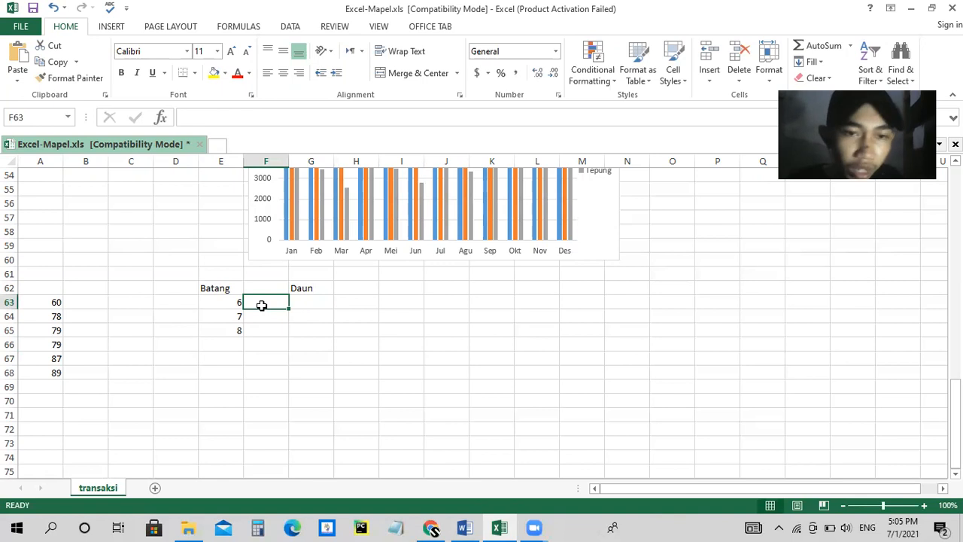
type("0")
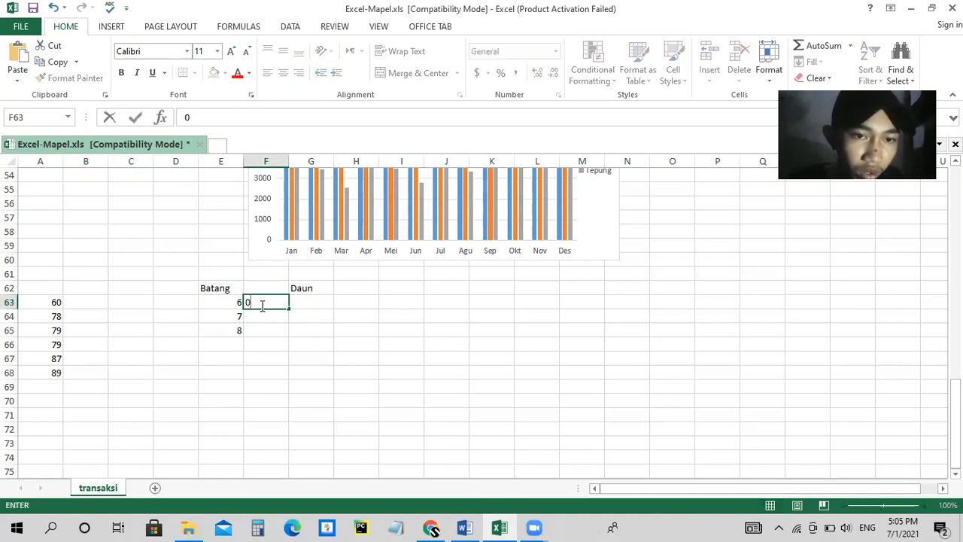
key("Return")
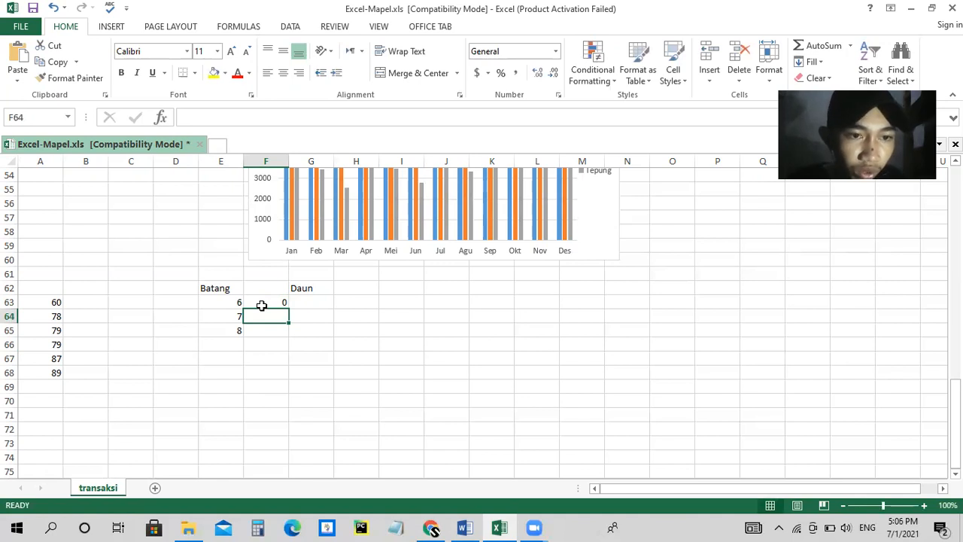
type("8")
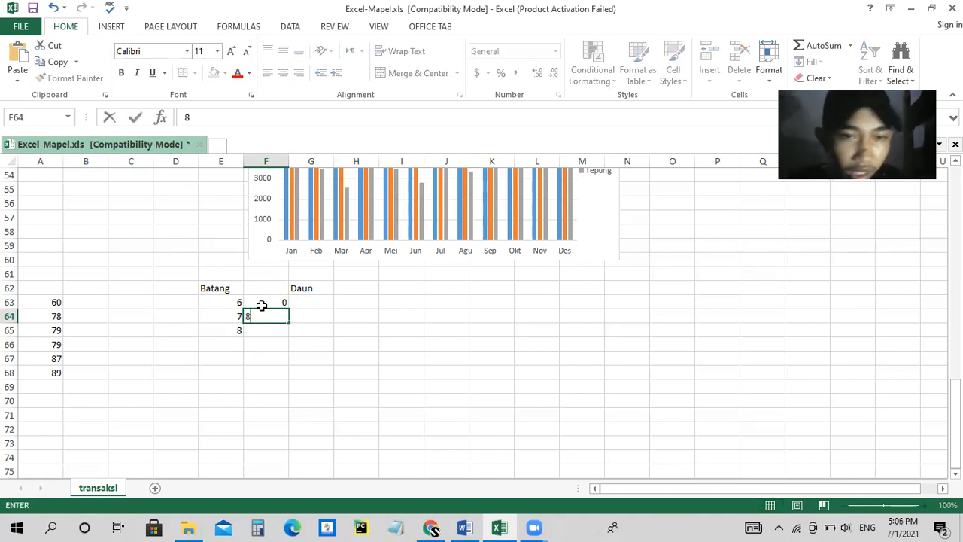
key("Tab")
type("9")
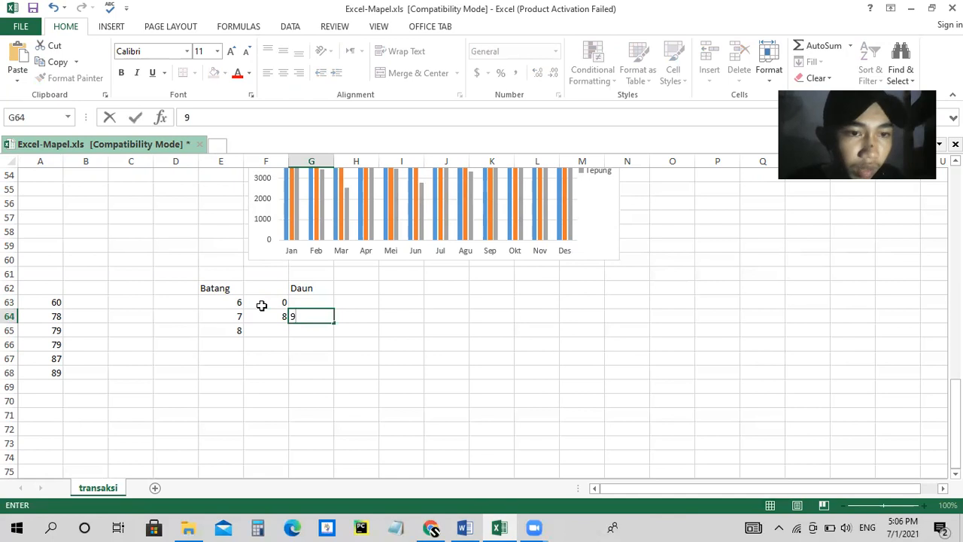
key("Tab")
type("9")
key("Tab")
Enter leaves 7 and 9 beside stem 8 in cells F65 and G65.
key("Down")
key("Left")
key("Left")
key("Left")
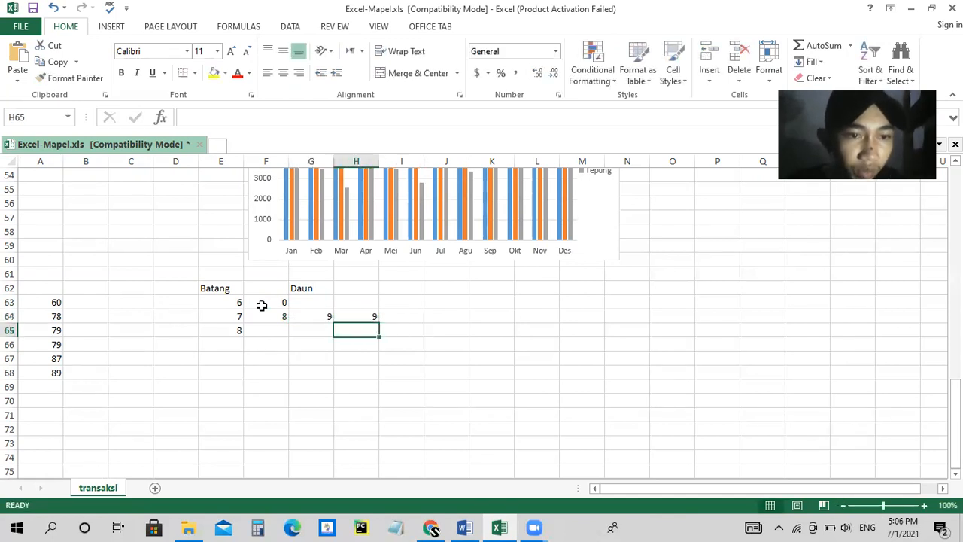
type("7")
key("Tab")
type("9")
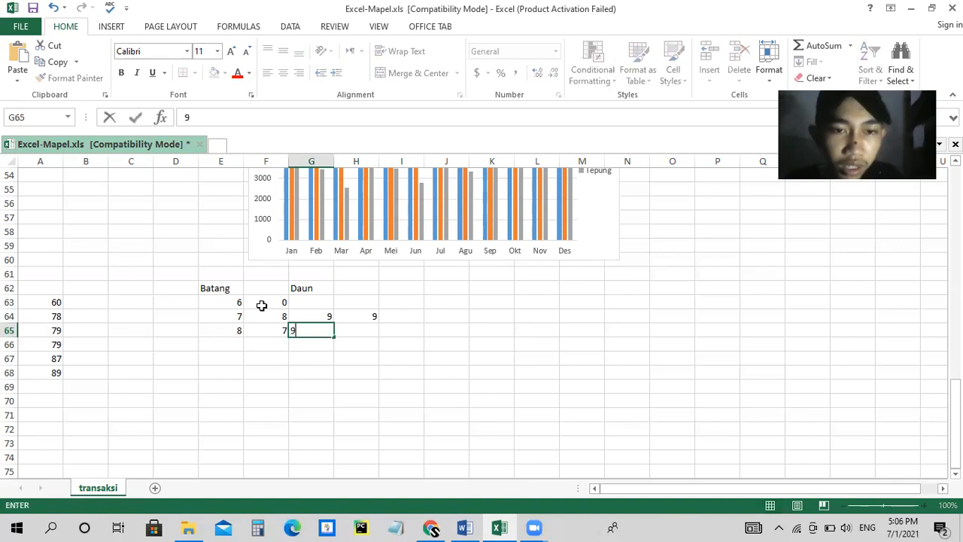
key("Tab")
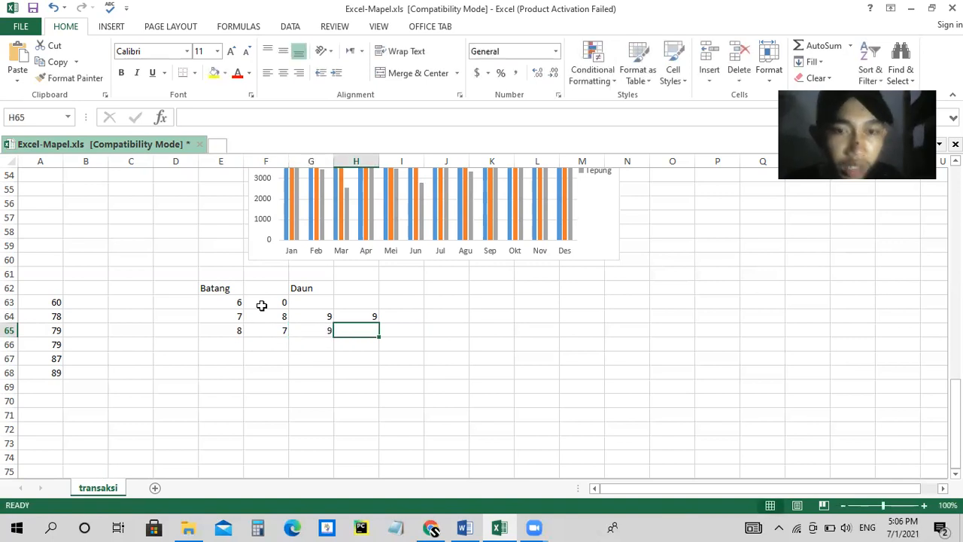
Make the Batang and Daun heading cells E62 to H62 bold.
left_click(218, 290)
left_click(169, 291)
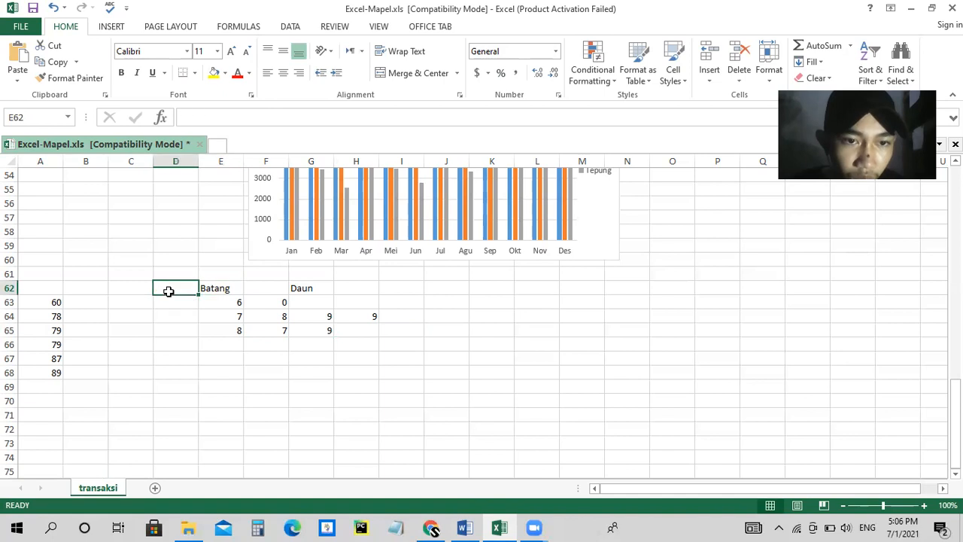
left_click_drag(215, 286, 360, 286)
key("ctrl+b")
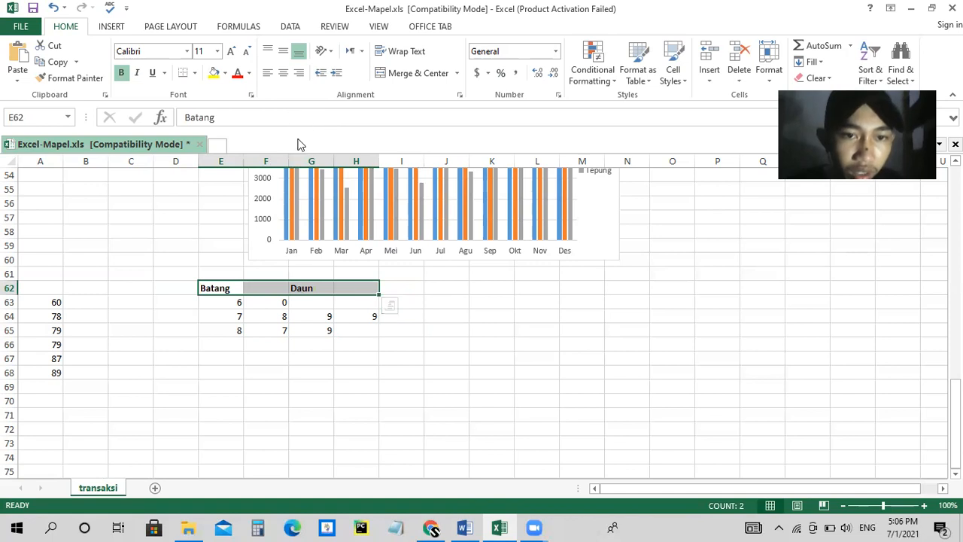
Centre the Batang and Daun heading cells E62 to H62 and give them a top and bottom border.
left_click(283, 72)
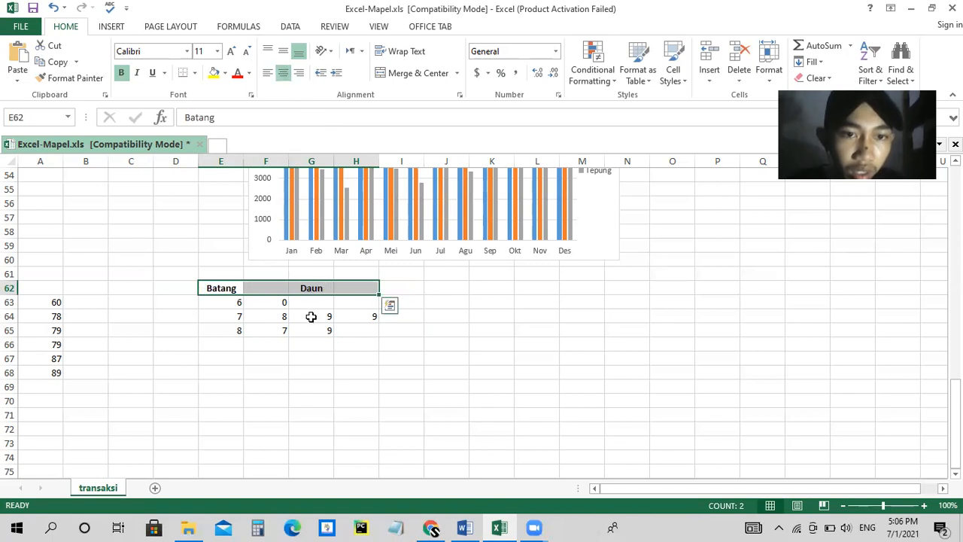
left_click(297, 370)
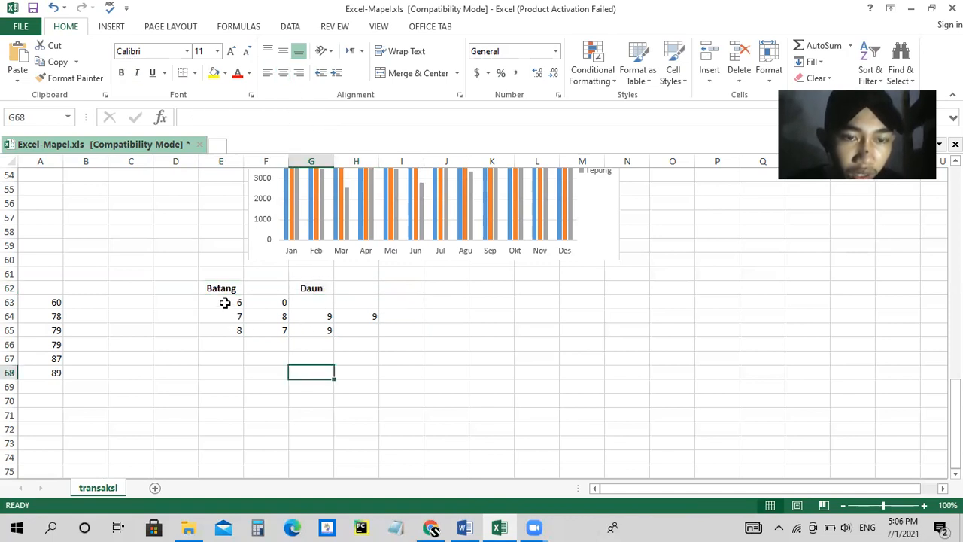
left_click(225, 302)
left_click_drag(218, 287, 371, 289)
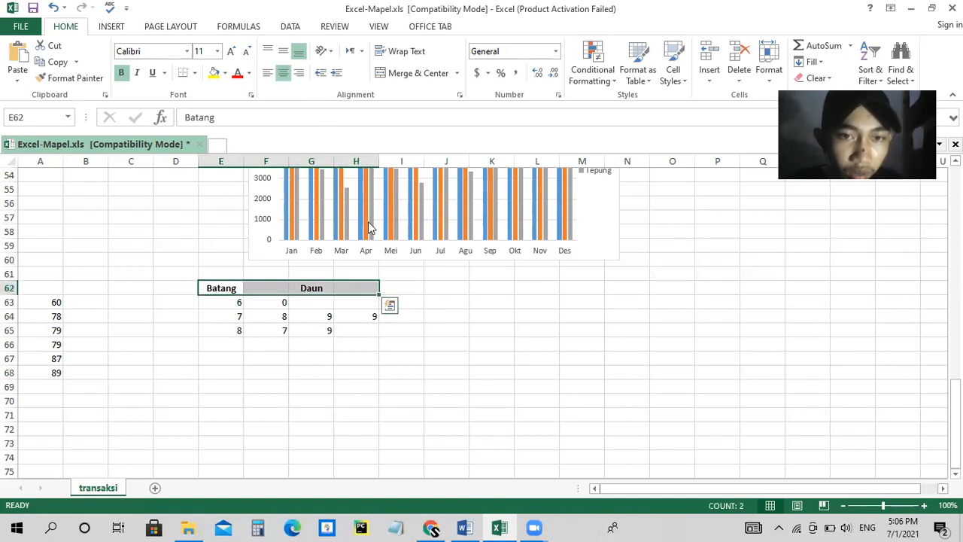
left_click(195, 73)
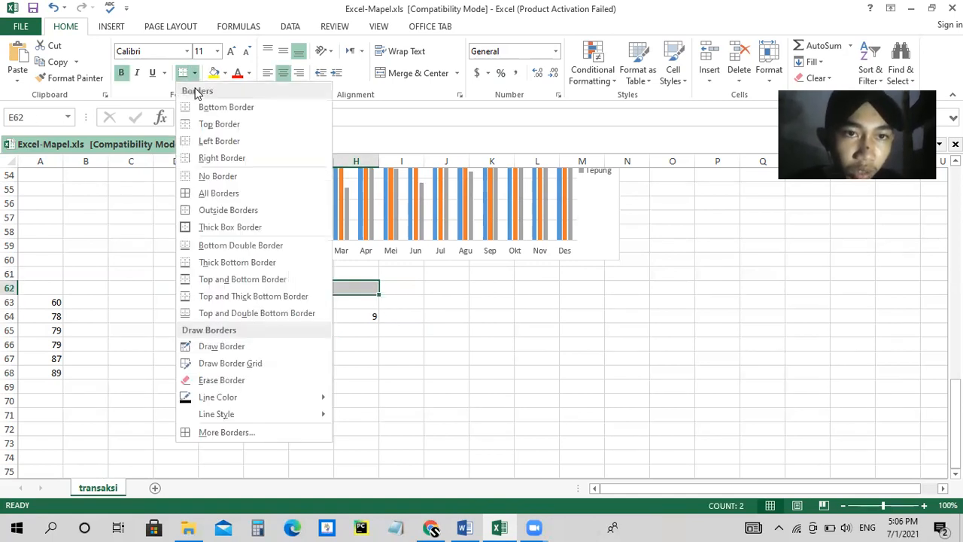
left_click(205, 280)
Add outside borders around the Batang column cells E62 to E65.
left_click(233, 332)
left_click_drag(227, 289, 228, 331)
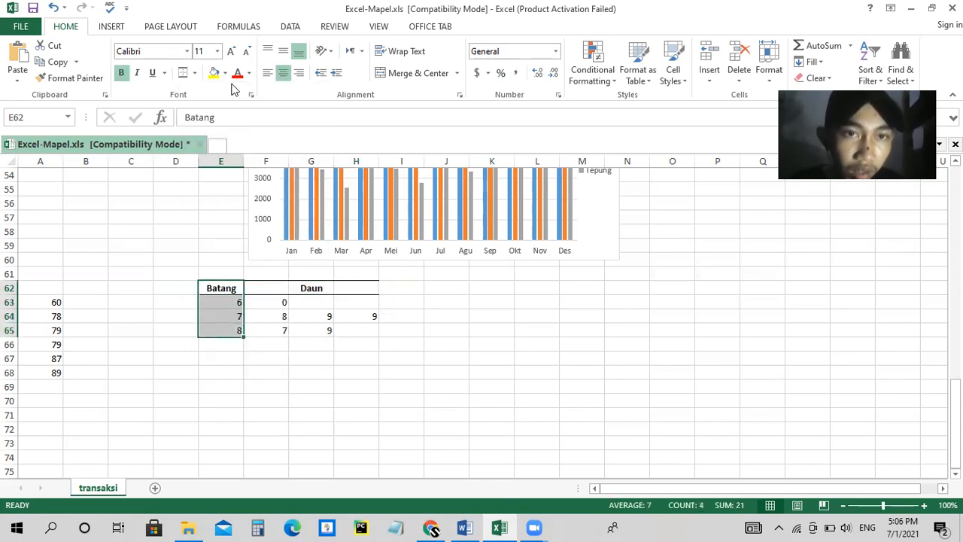
left_click(194, 73)
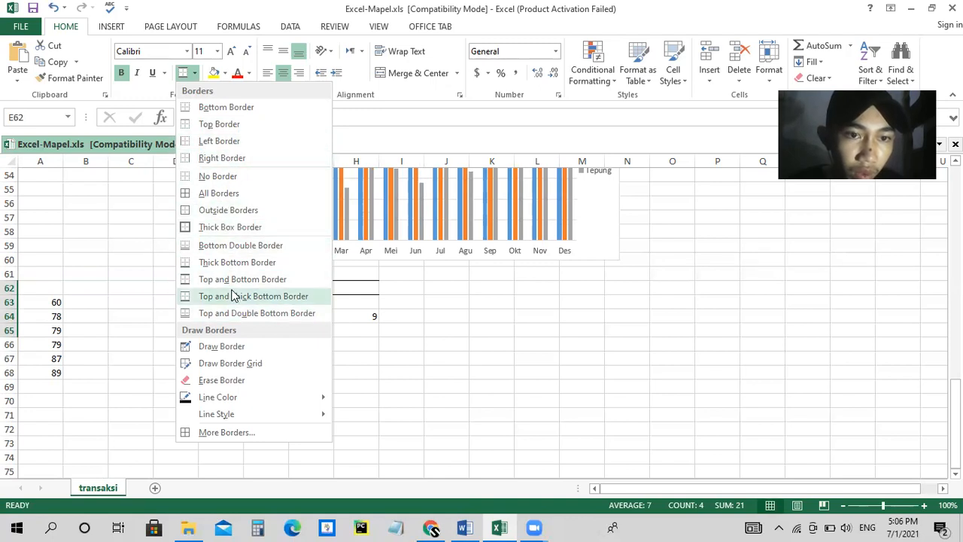
left_click(263, 211)
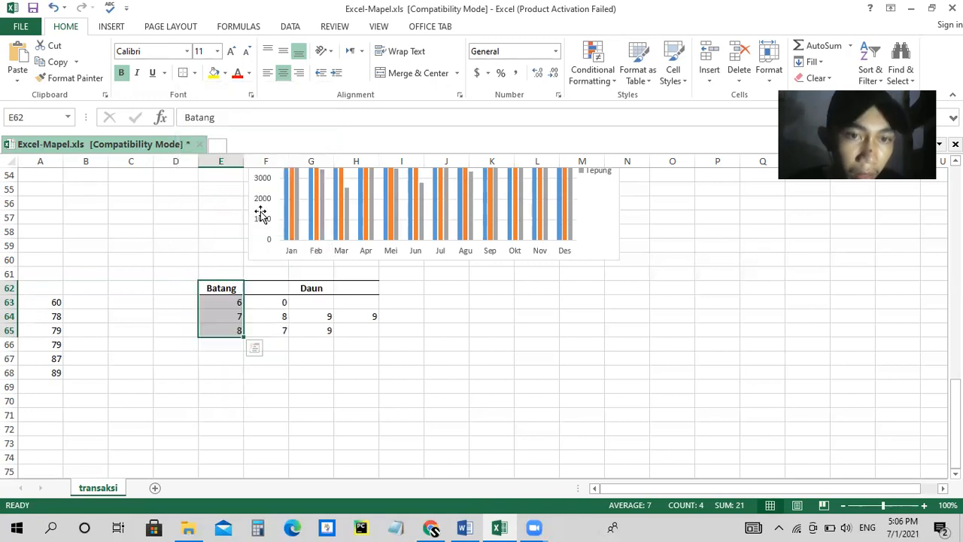
left_click(268, 301)
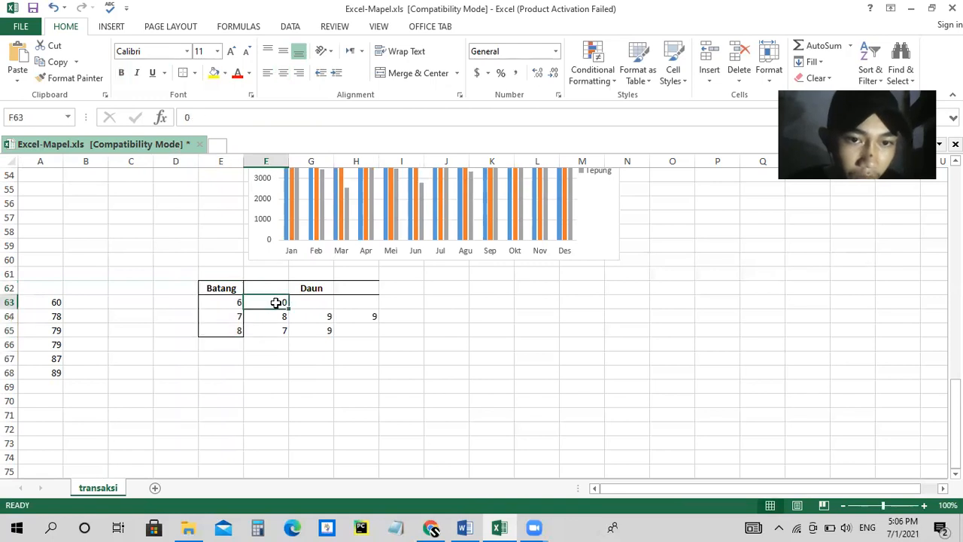
Close the Daun block with a right border on H62 to H65 and a bottom border on F65 to H65.
left_click_drag(370, 287, 366, 325)
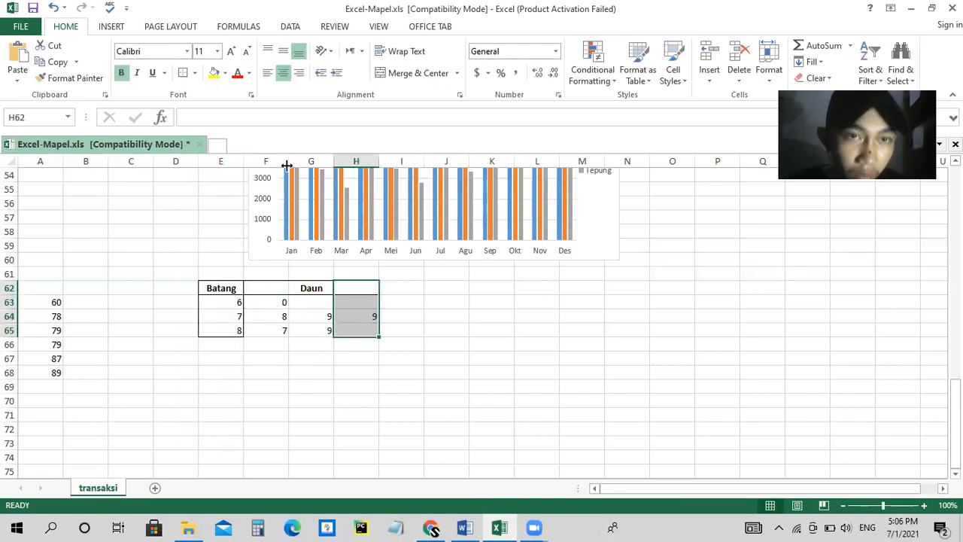
left_click(194, 73)
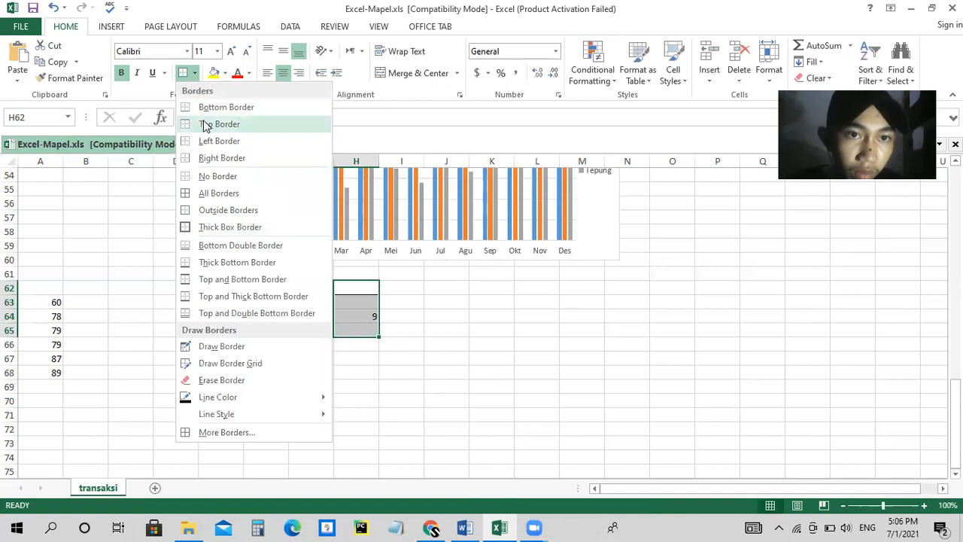
left_click(208, 157)
left_click(269, 371)
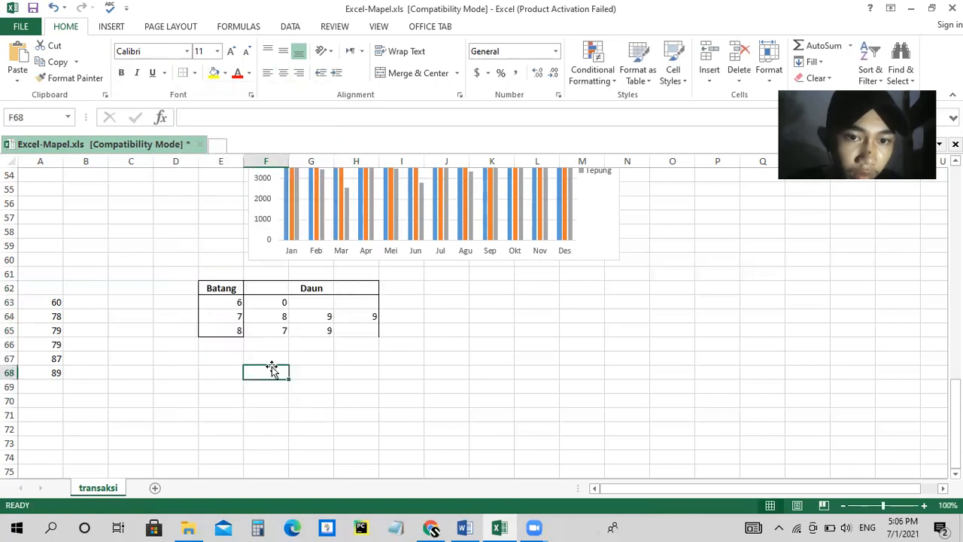
left_click_drag(261, 334, 344, 333)
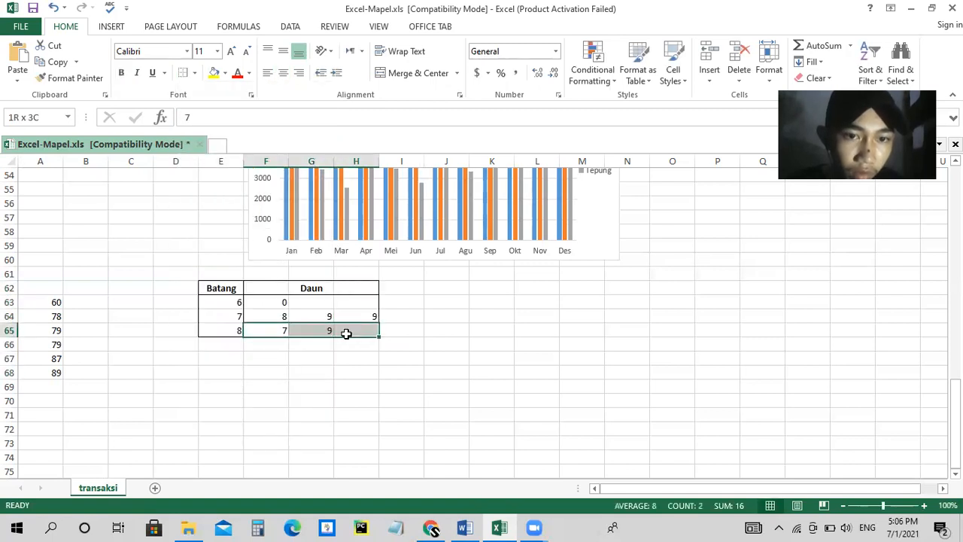
left_click(194, 73)
left_click(209, 106)
left_click(563, 356)
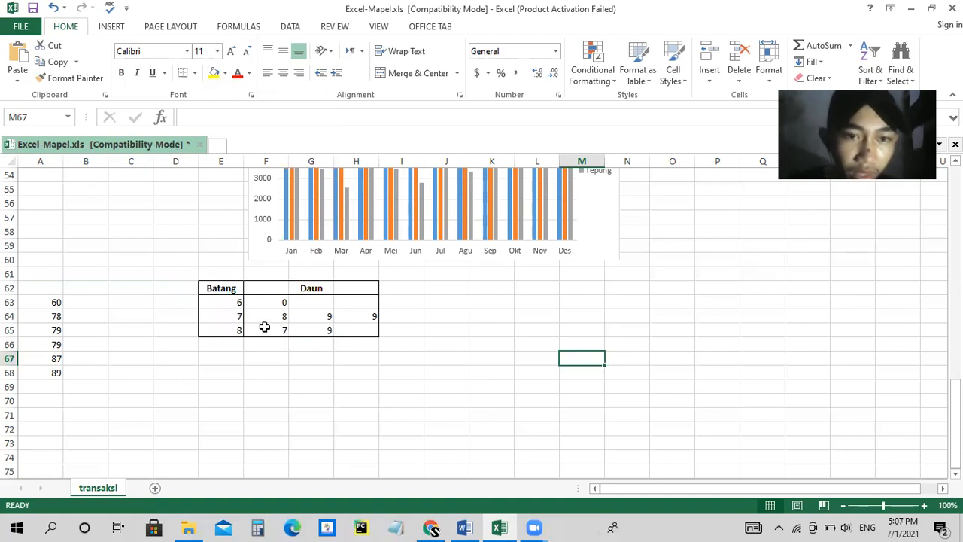
Enter stem value 6 in cell F67 to start the key row below the table.
left_click(255, 356)
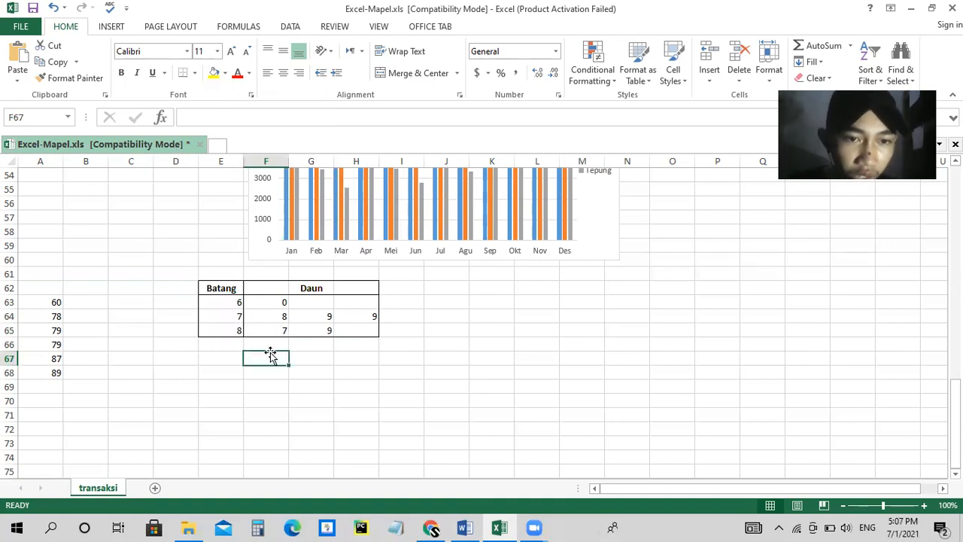
type("6")
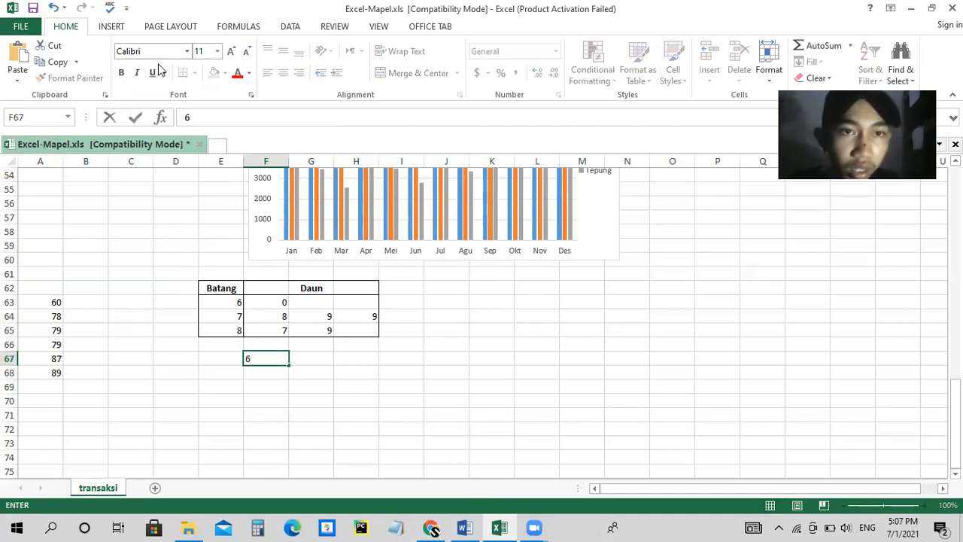
left_click(322, 361)
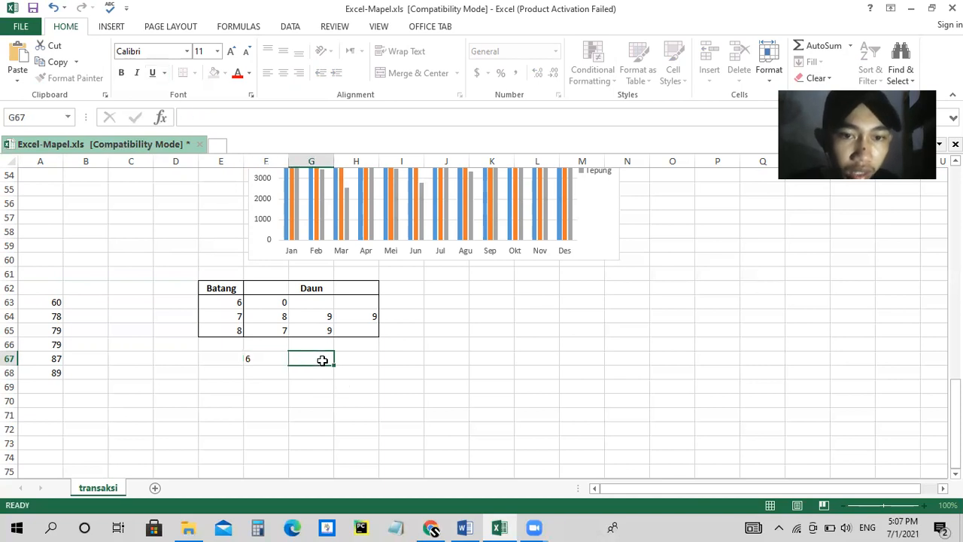
Try to add a right border to cell F67 in the key row.
left_click(272, 354)
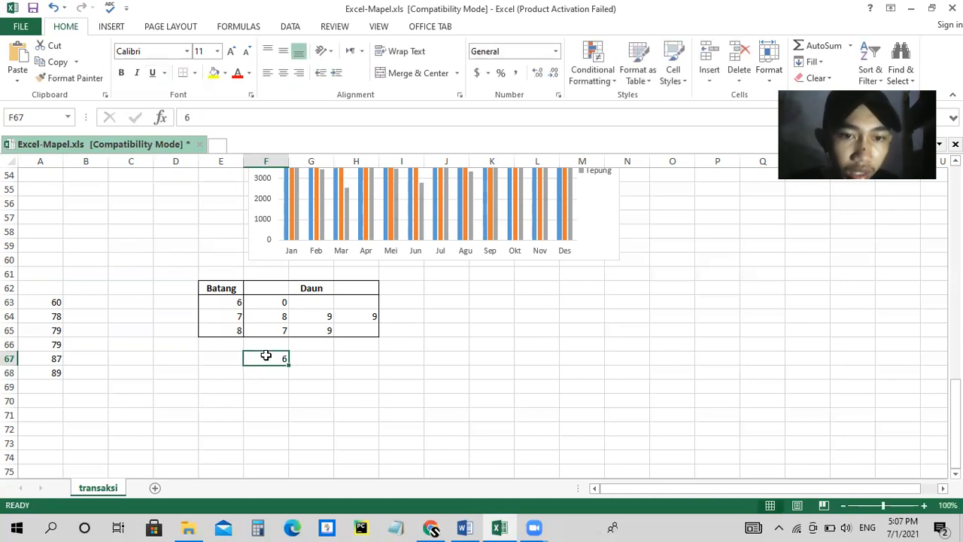
left_click(194, 77)
left_click(207, 157)
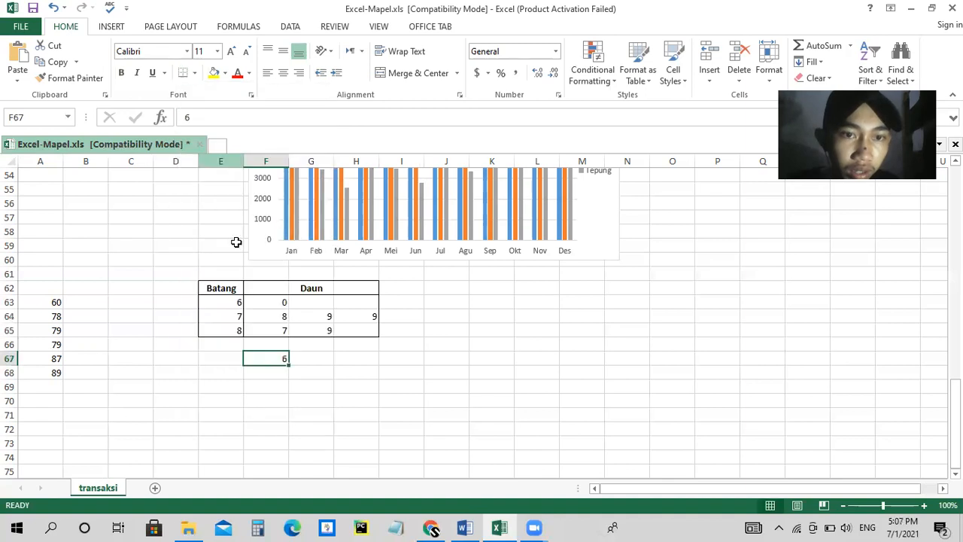
Complete the key row with 0 in cell G67 and "adalah 60" in cell H67.
left_click(317, 365)
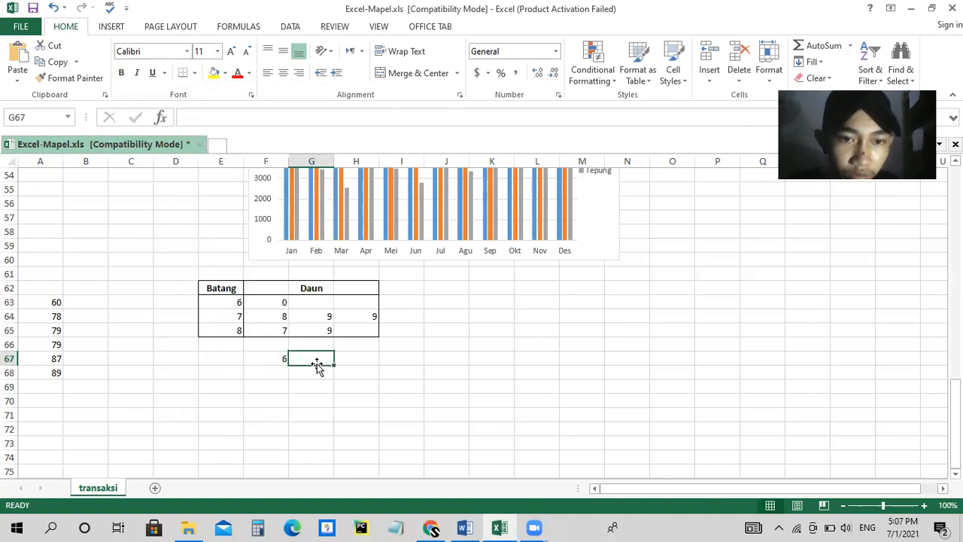
type("0")
key("Tab")
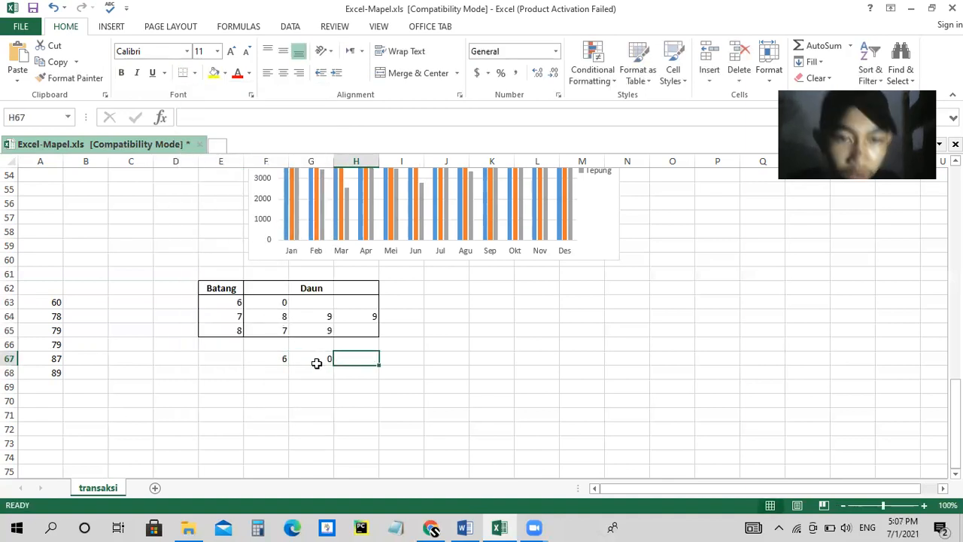
type("adalah 60")
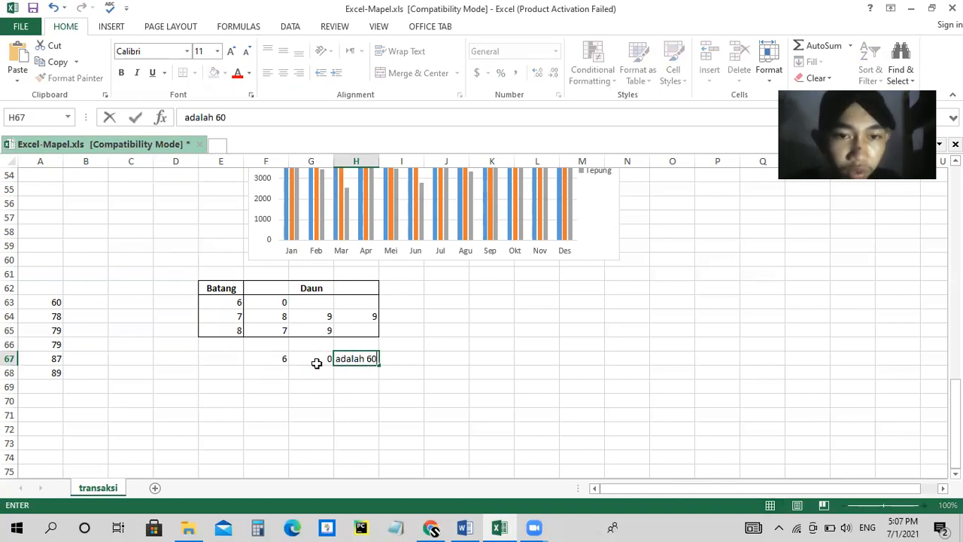
Add a right border to cell F67 to separate the key row's stem from its leaf.
left_click(265, 356)
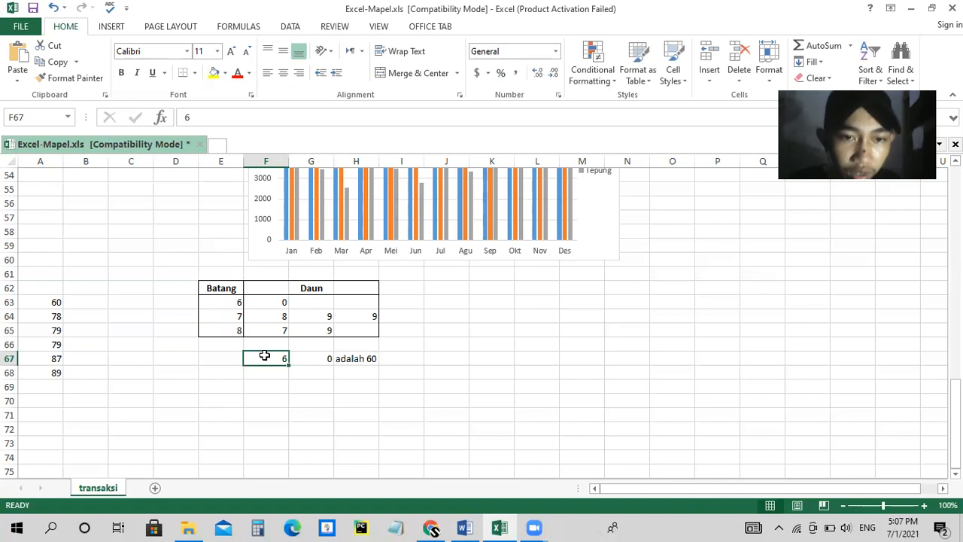
left_click(194, 73)
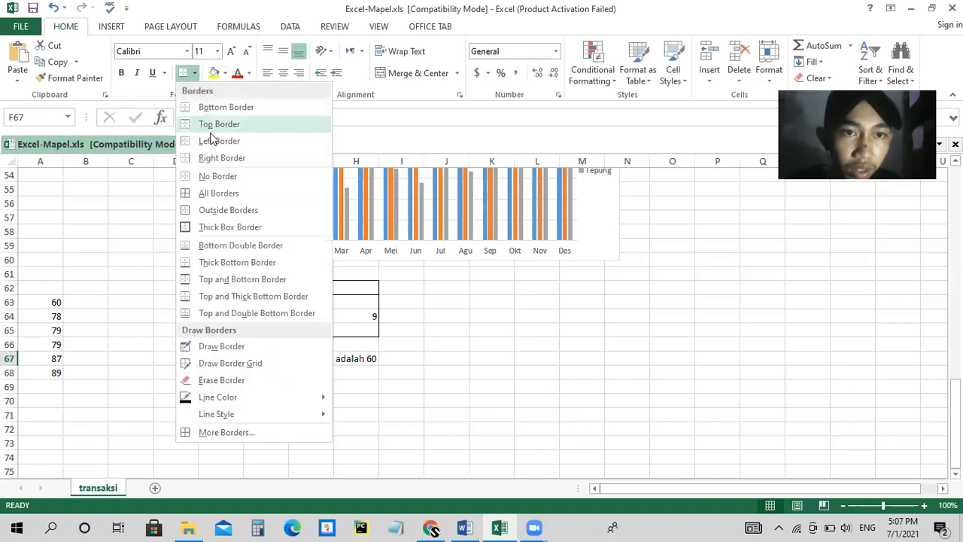
left_click(216, 158)
left_click(337, 400)
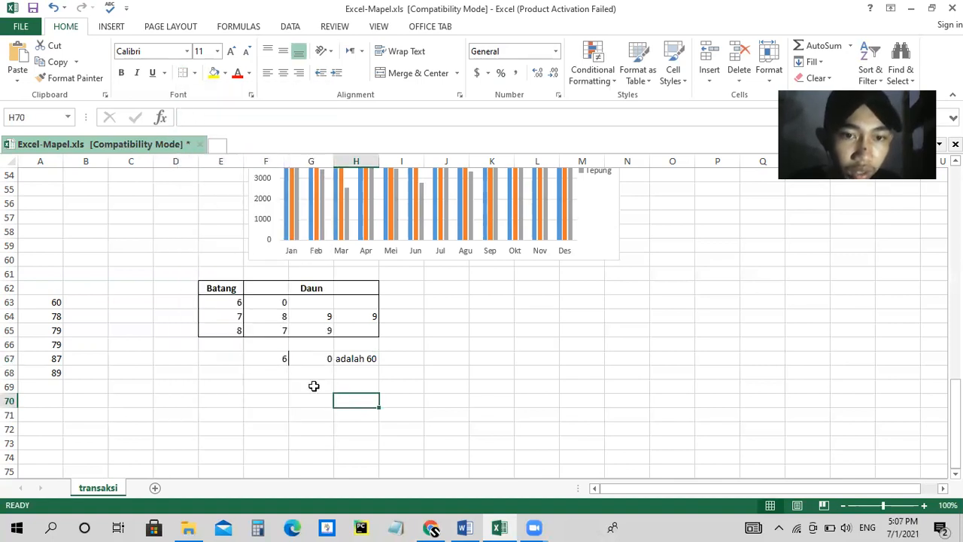
Centre the leaf value 0 in cell G67 of the key row.
left_click(306, 360)
left_click(280, 360)
left_click_drag(280, 361, 304, 359)
left_click(304, 359)
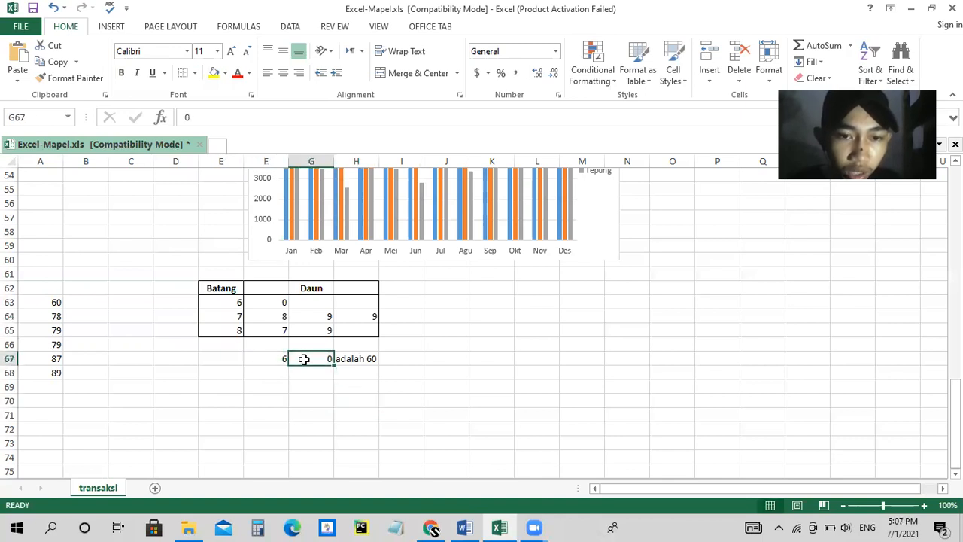
left_click(283, 72)
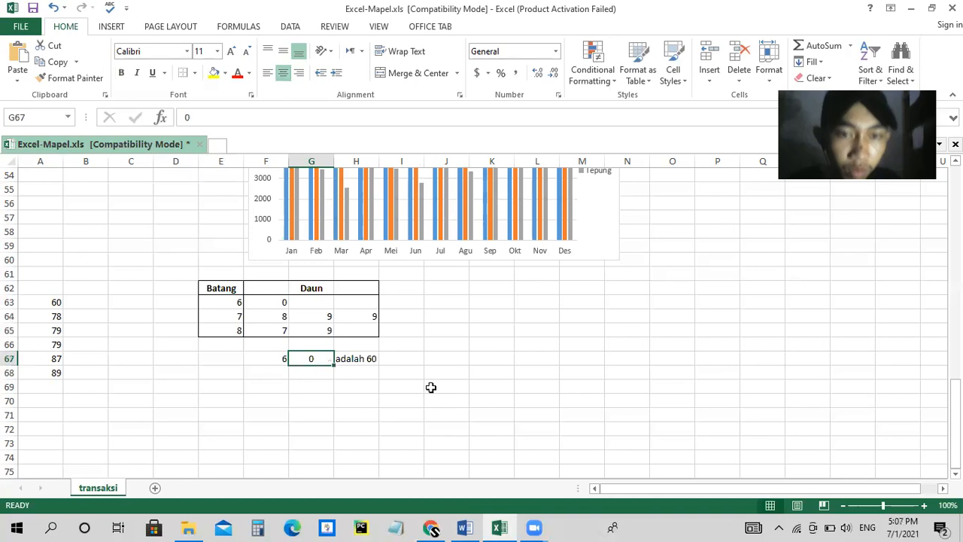
Select the stem-and-leaf table together with its key row, cells E62 to H67.
scroll(652, 421, "down", 2)
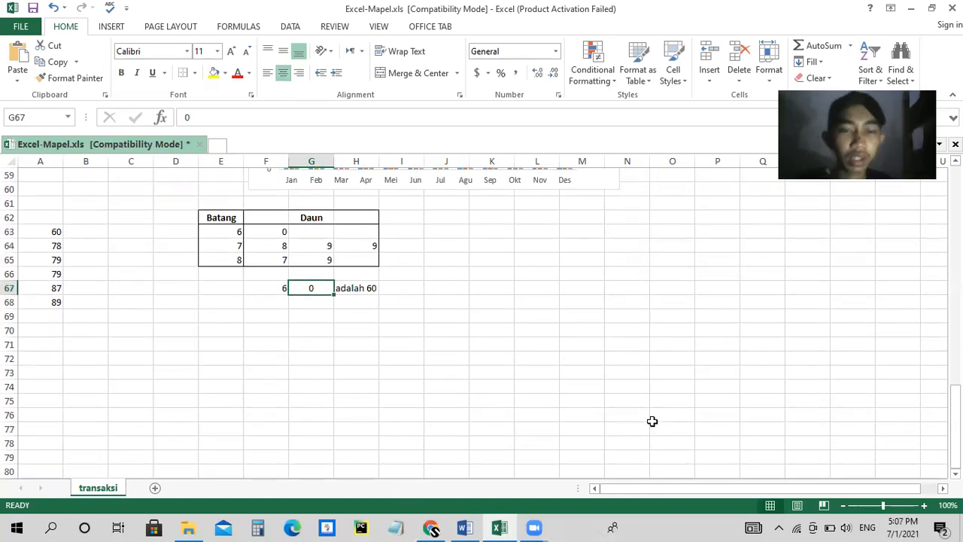
left_click(198, 218)
left_click_drag(198, 218, 356, 295)
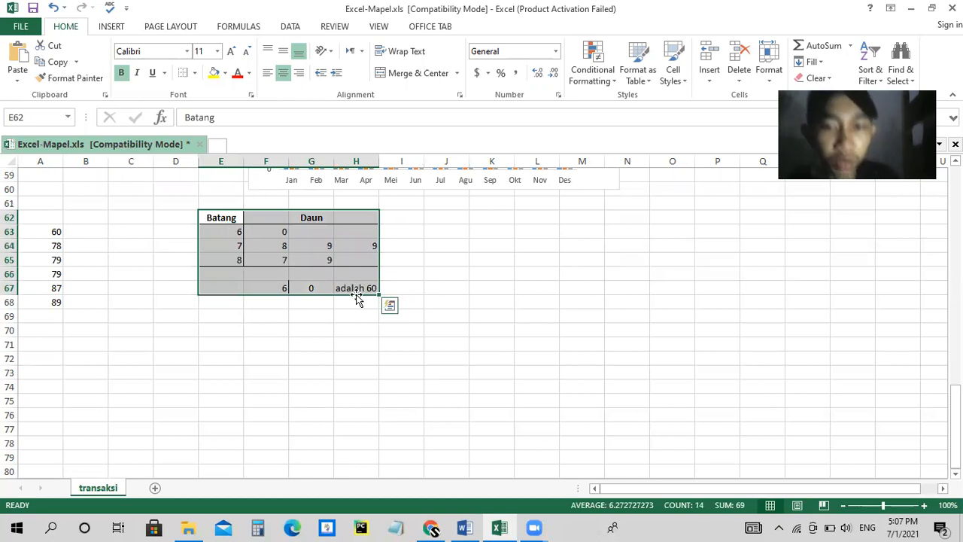
Switch to the Word exam document and review the Diagram daun chart, the Batang/Daun table and its key on the following page.
key("alt+Tab")
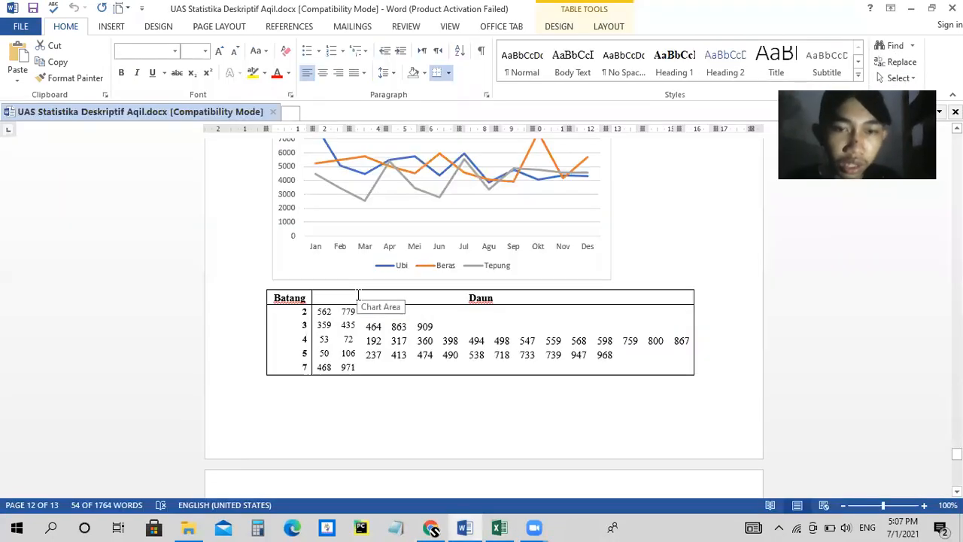
scroll(356, 301, "up", 3)
scroll(357, 294, "down", 3)
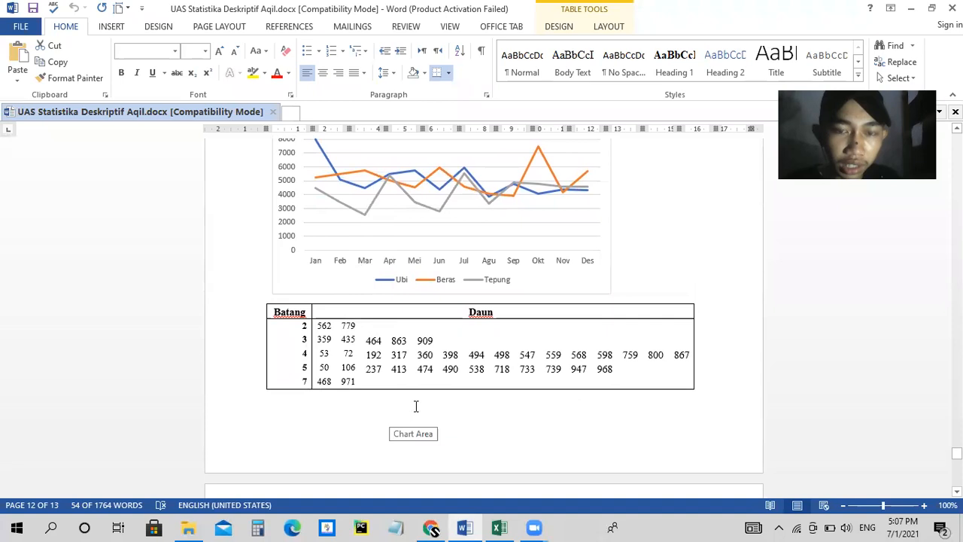
scroll(415, 409, "down", 4)
scroll(414, 409, "up", 2)
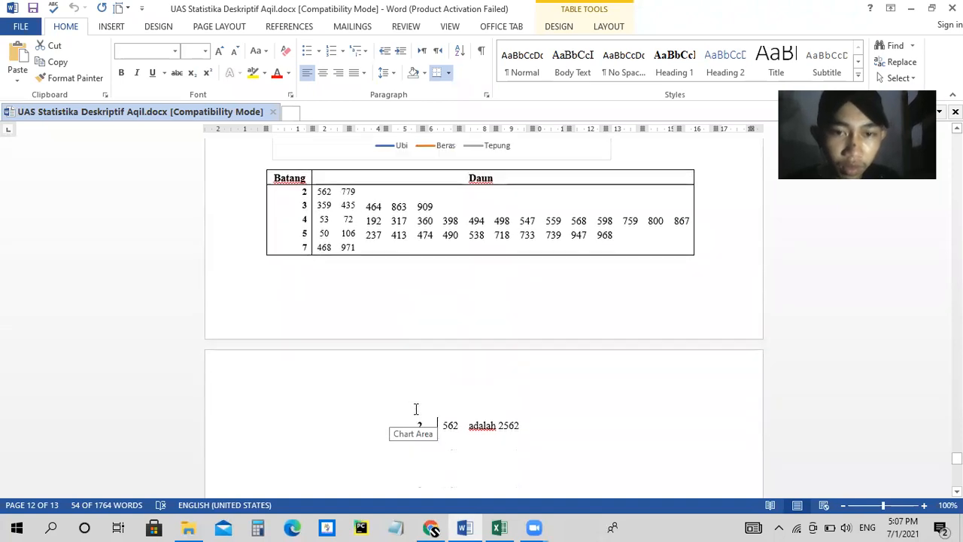
scroll(414, 409, "down", 3)
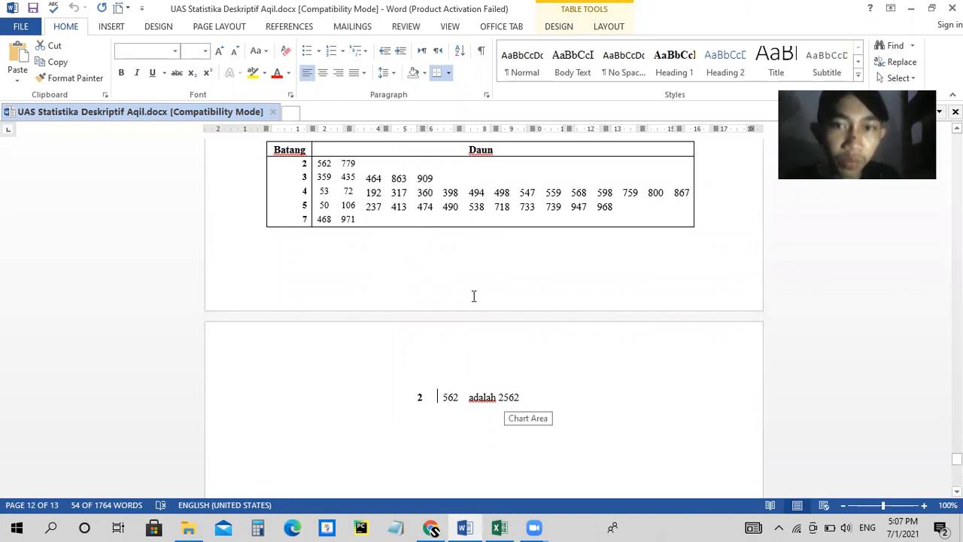
scroll(474, 296, "up", 20)
scroll(472, 297, "down", 11)
scroll(474, 298, "down", 12)
scroll(474, 296, "up", 7)
scroll(474, 296, "up", 15)
scroll(474, 296, "down", 18)
scroll(474, 297, "down", 5)
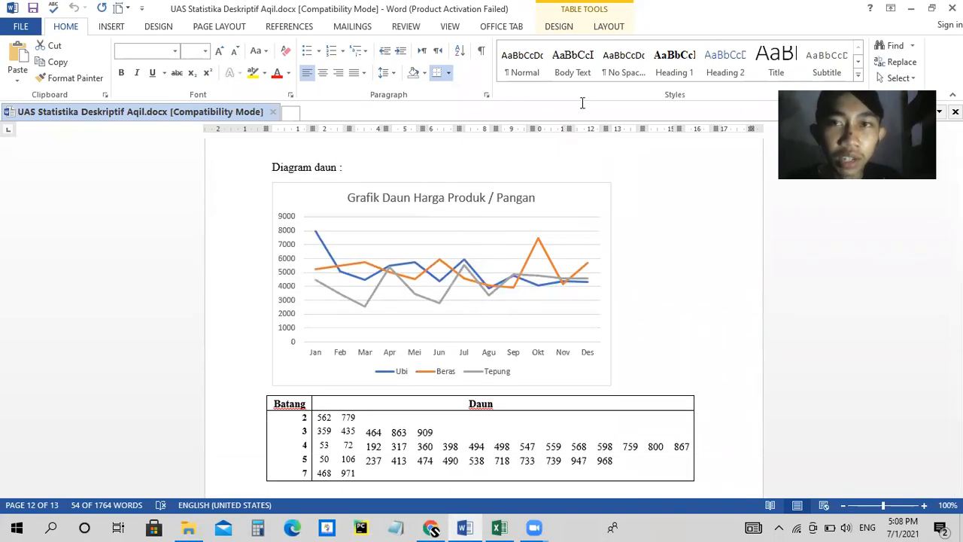